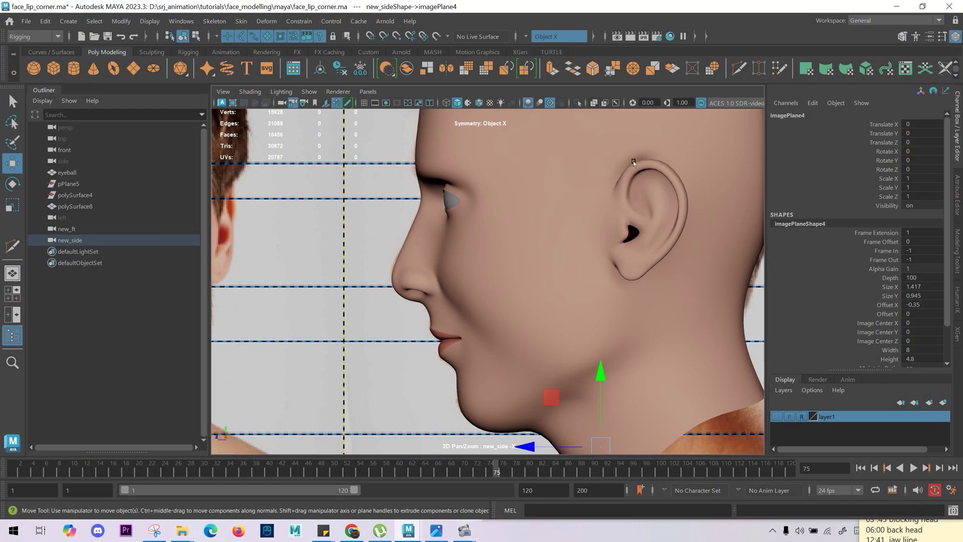
# Step: Inspect the head model's lips, jaw and neck from several angles and clear the component selection
pyautogui.keyDown('alt'); pyautogui.moveTo(660, 248); pyautogui.dragTo(633, 441, button='right'); pyautogui.keyUp('alt')
pyautogui.keyDown('alt'); pyautogui.moveTo(633, 441); pyautogui.dragTo(571, 441, button='middle'); pyautogui.keyUp('alt')
pyautogui.keyDown('alt'); pyautogui.moveTo(570, 441); pyautogui.dragTo(618, 264, button='right'); pyautogui.keyUp('alt')
pyautogui.click(623, 280)
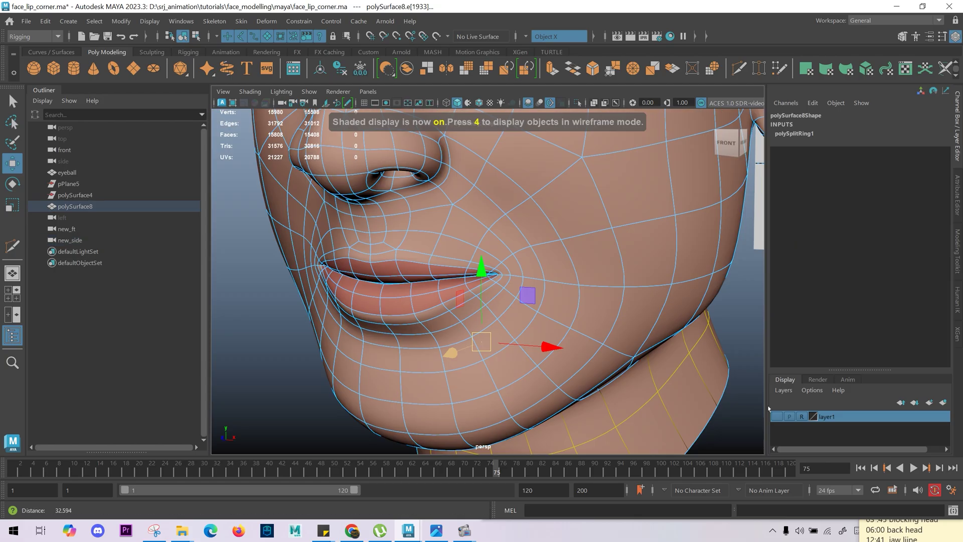
pyautogui.moveTo(502, 286)
pyautogui.keyDown('alt'); pyautogui.mouseDown()
pyautogui.moveTo(412, 284)
pyautogui.moveTo(470, 291)
pyautogui.mouseUp(); pyautogui.keyUp('alt')
pyautogui.keyDown('alt'); pyautogui.moveTo(469, 290); pyautogui.dragTo(337, 320, button='right'); pyautogui.keyUp('alt')
pyautogui.keyDown('alt'); pyautogui.moveTo(337, 320); pyautogui.dragTo(419, 270); pyautogui.keyUp('alt')
pyautogui.keyDown('alt'); pyautogui.moveTo(419, 271); pyautogui.dragTo(480, 266, button='right'); pyautogui.keyUp('alt')
pyautogui.keyDown('alt'); pyautogui.moveTo(480, 266); pyautogui.dragTo(419, 263); pyautogui.keyUp('alt')
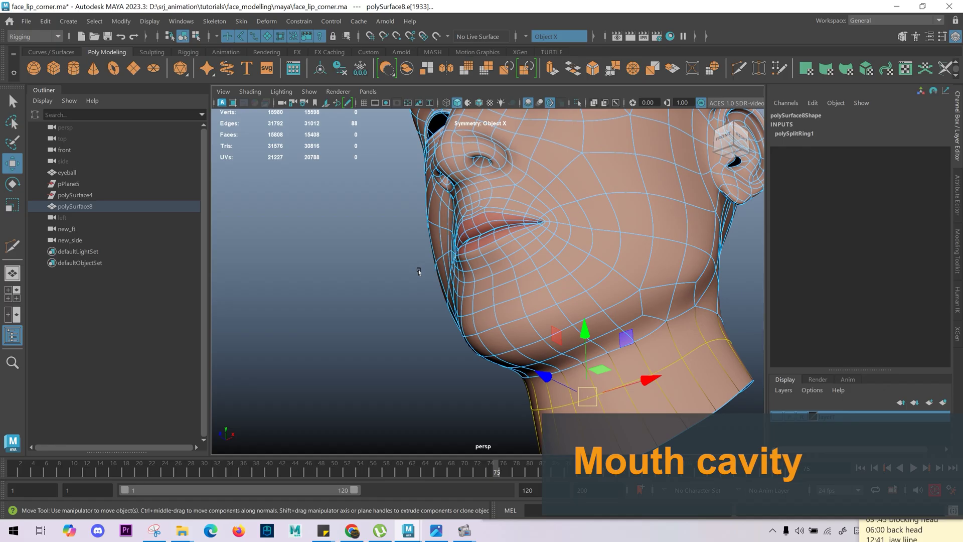
pyautogui.keyDown('alt'); pyautogui.moveTo(572, 295); pyautogui.dragTo(539, 296); pyautogui.keyUp('alt')
pyautogui.moveTo(549, 295); pyautogui.dragTo(577, 278, button='right')
pyautogui.keyDown('alt'); pyautogui.moveTo(592, 286); pyautogui.dragTo(554, 292, button='right'); pyautogui.keyUp('alt')
pyautogui.keyDown('alt'); pyautogui.moveTo(554, 293); pyautogui.dragTo(604, 292); pyautogui.keyUp('alt')
pyautogui.click(666, 313)
pyautogui.keyDown('alt'); pyautogui.moveTo(664, 314); pyautogui.dragTo(582, 334); pyautogui.keyUp('alt')
pyautogui.keyDown('alt'); pyautogui.moveTo(582, 334); pyautogui.dragTo(527, 344, button='right'); pyautogui.keyUp('alt')
pyautogui.keyDown('alt'); pyautogui.moveTo(527, 344); pyautogui.dragTo(586, 321); pyautogui.keyUp('alt')
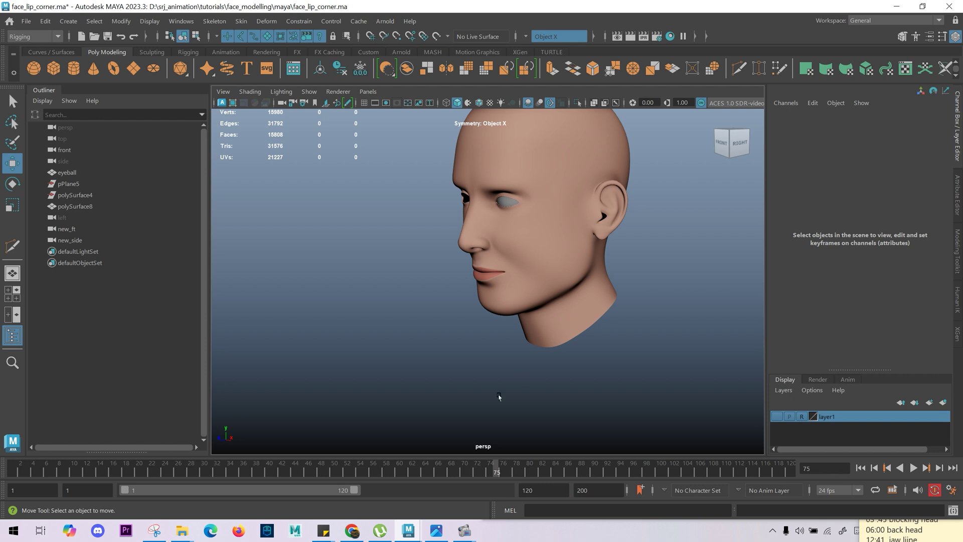
# Step: Switch to Chrome and search Google Images for mouth anatomy from front and side
pyautogui.moveTo(346, 532)
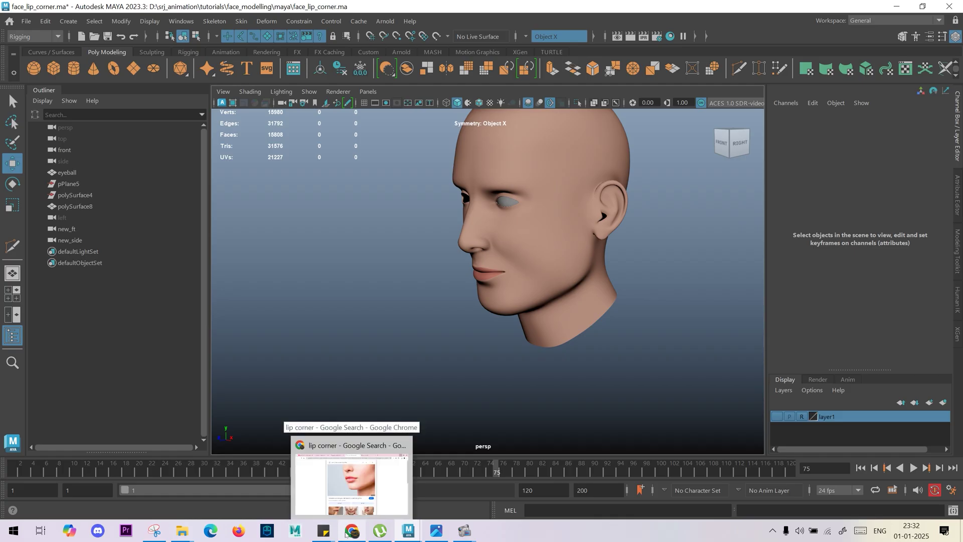
pyautogui.click(345, 533)
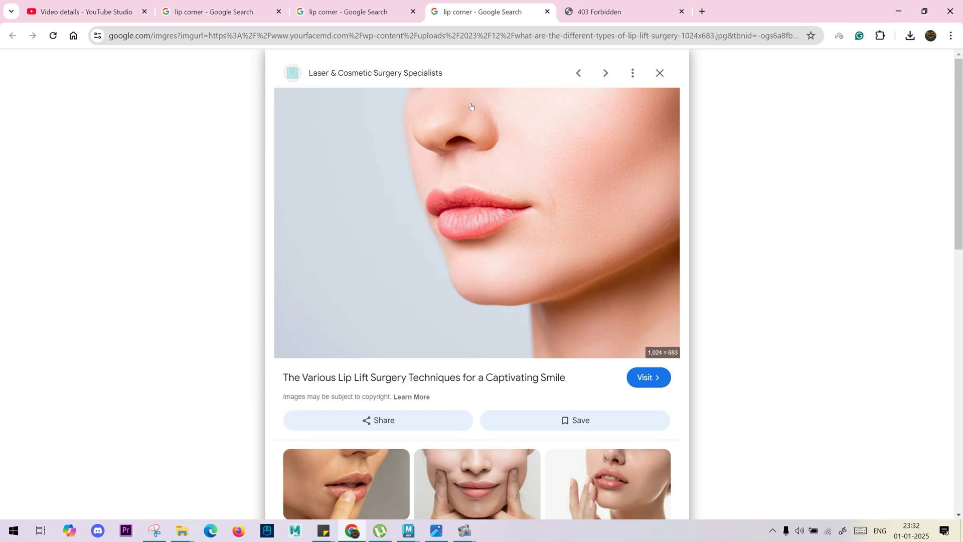
pyautogui.click(501, 35)
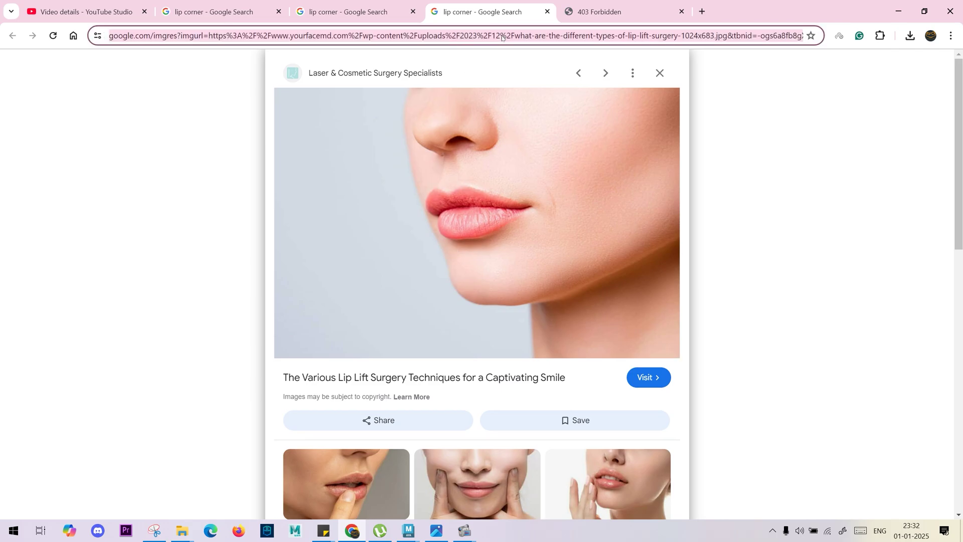
pyautogui.write('mou')
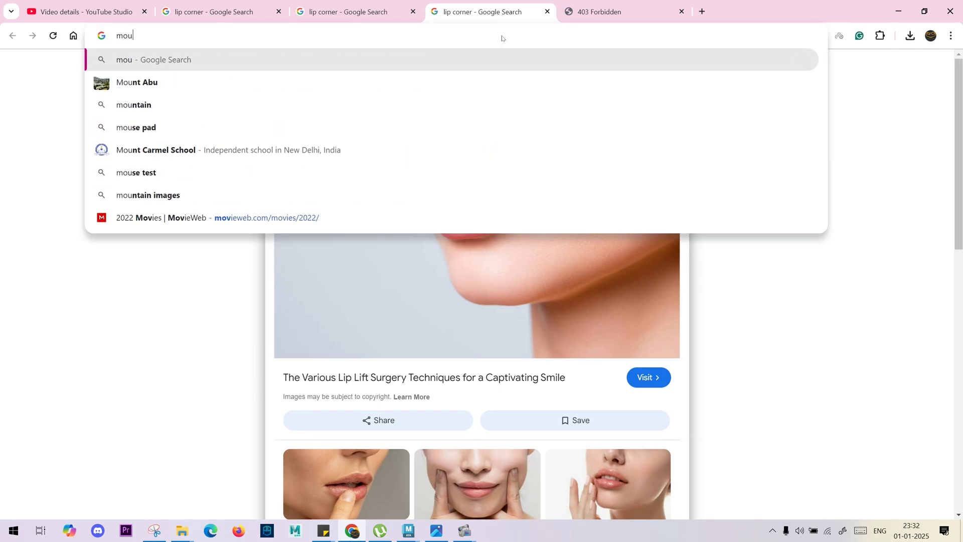
pyautogui.write('th dra')
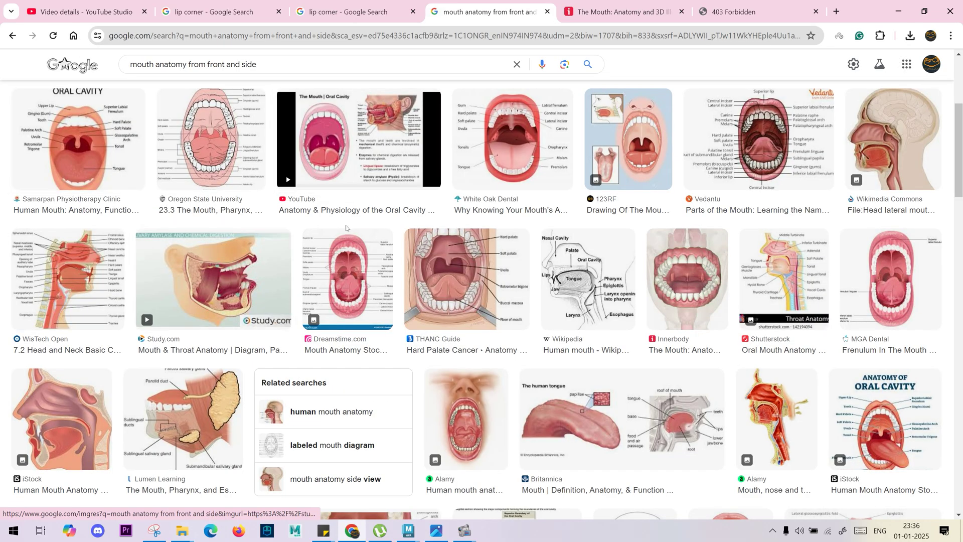
# Step: Browse the mouth anatomy image results and open the StoryMD mouth diagram for a larger view
pyautogui.scroll(-3, 396, 211)
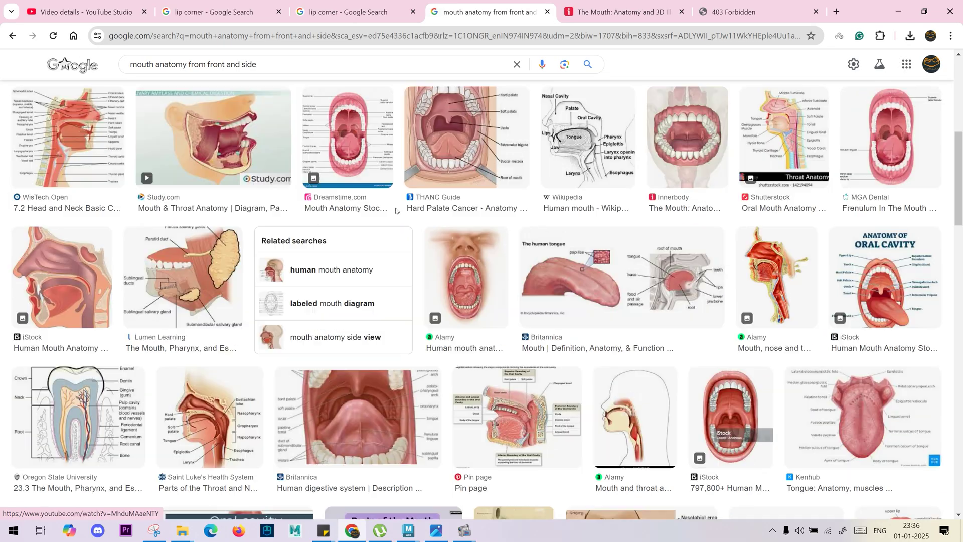
pyautogui.scroll(-1, 396, 210)
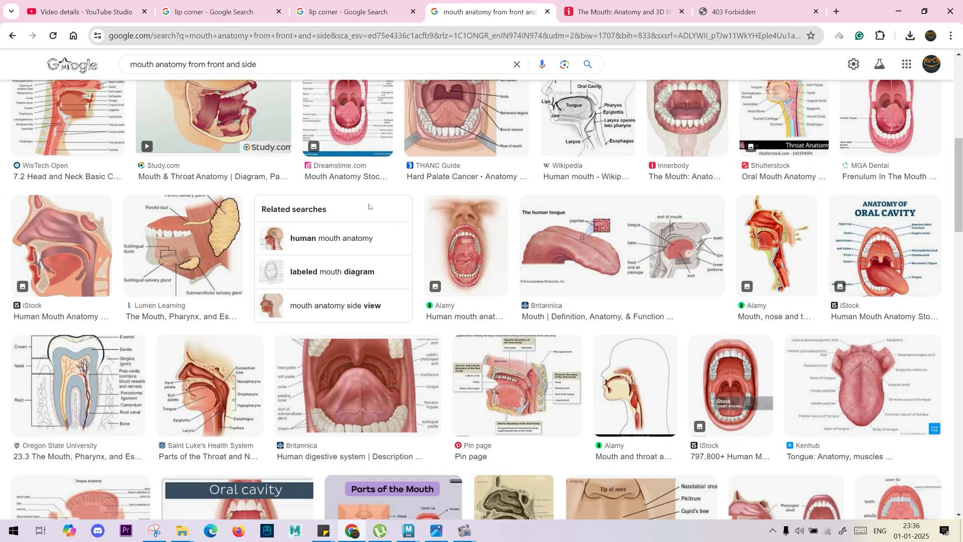
pyautogui.scroll(-3, 381, 212)
pyautogui.scroll(-2, 398, 220)
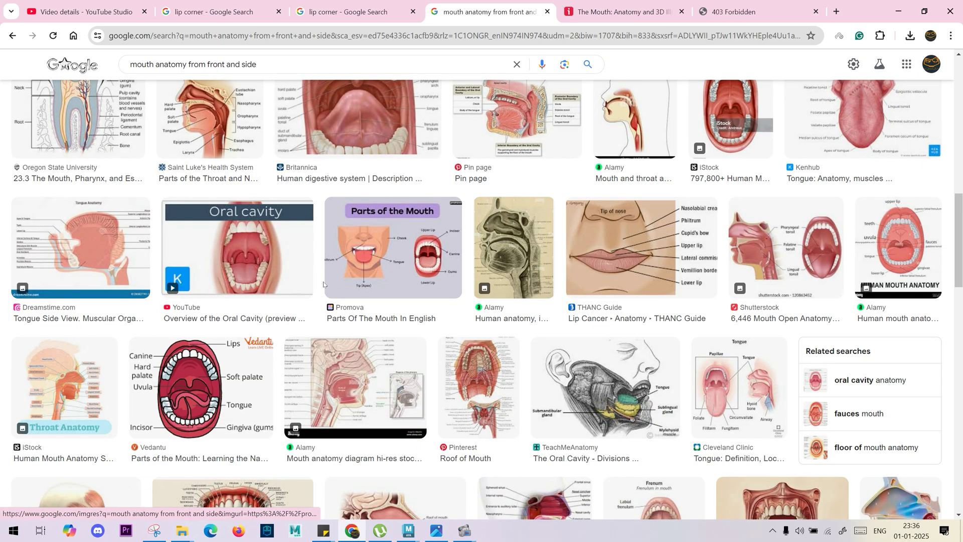
pyautogui.scroll(-4, 354, 258)
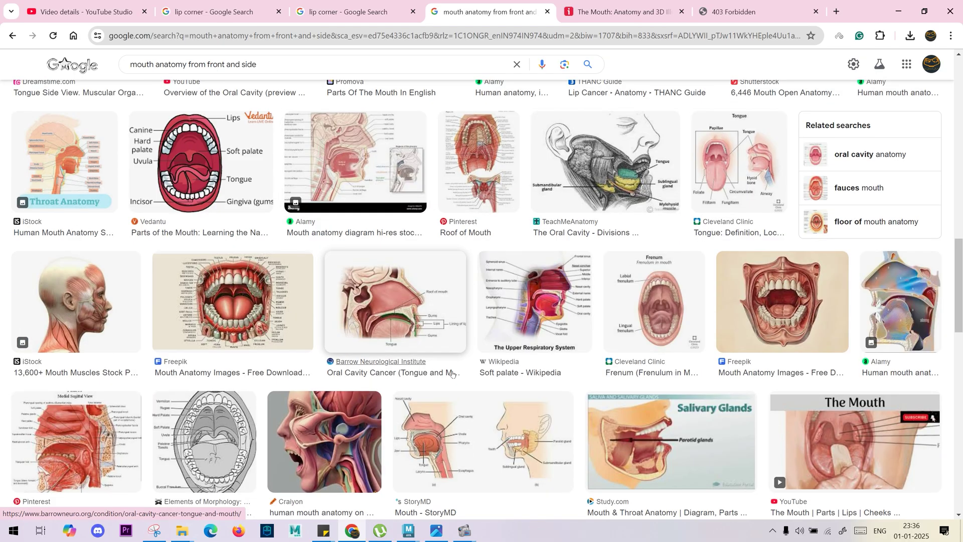
pyautogui.scroll(-3, 402, 286)
pyautogui.click(474, 265)
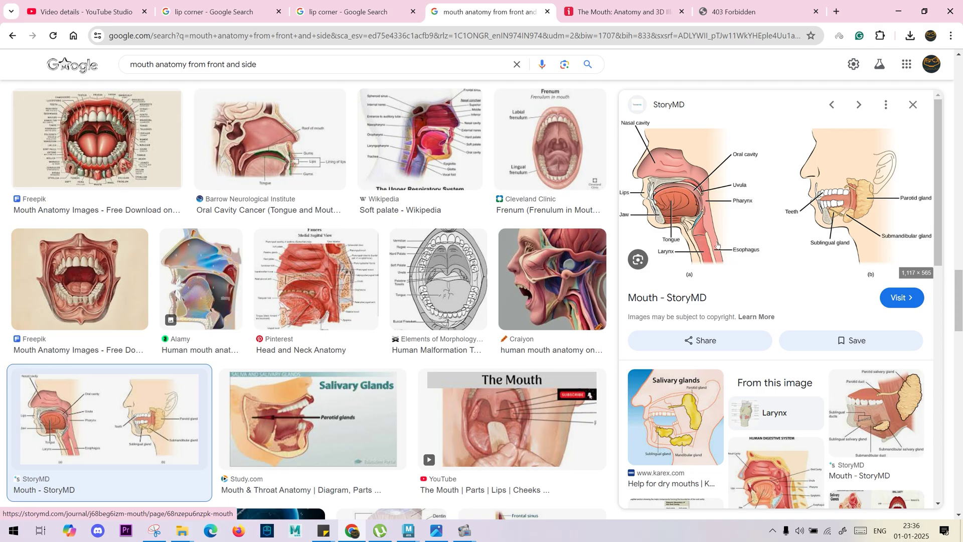
# Step: Examine the open-mouth model on the Innerbody page and return to Maya
pyautogui.click(599, 19)
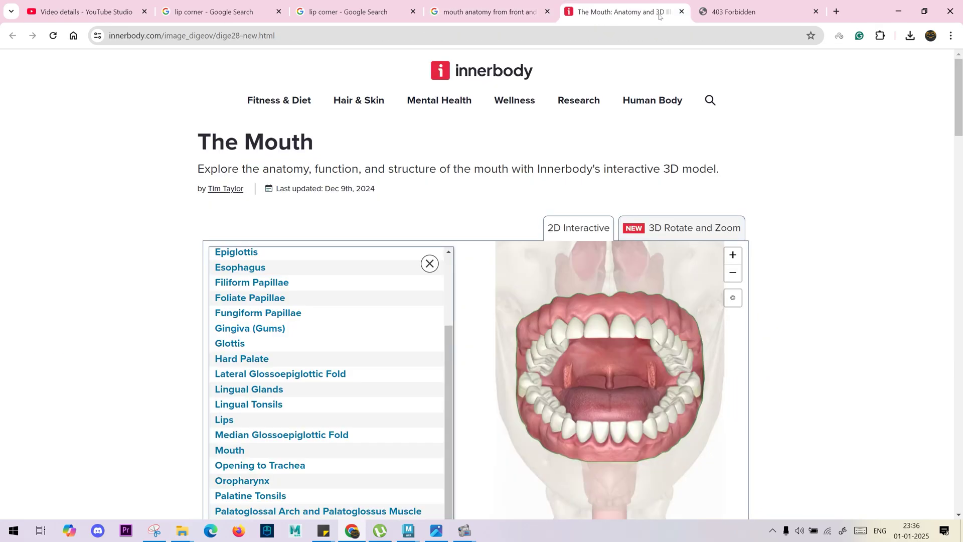
pyautogui.scroll(-3, 301, 321)
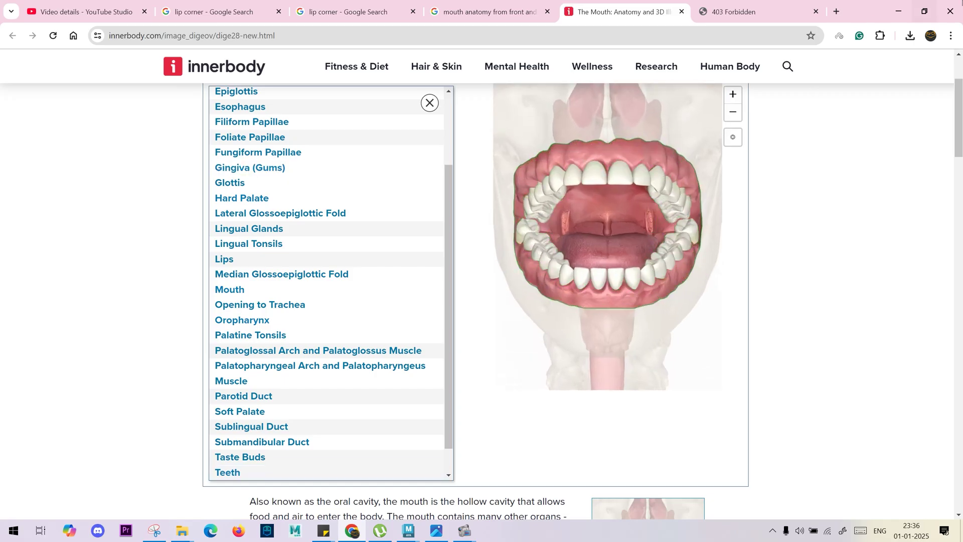
pyautogui.click(899, 11)
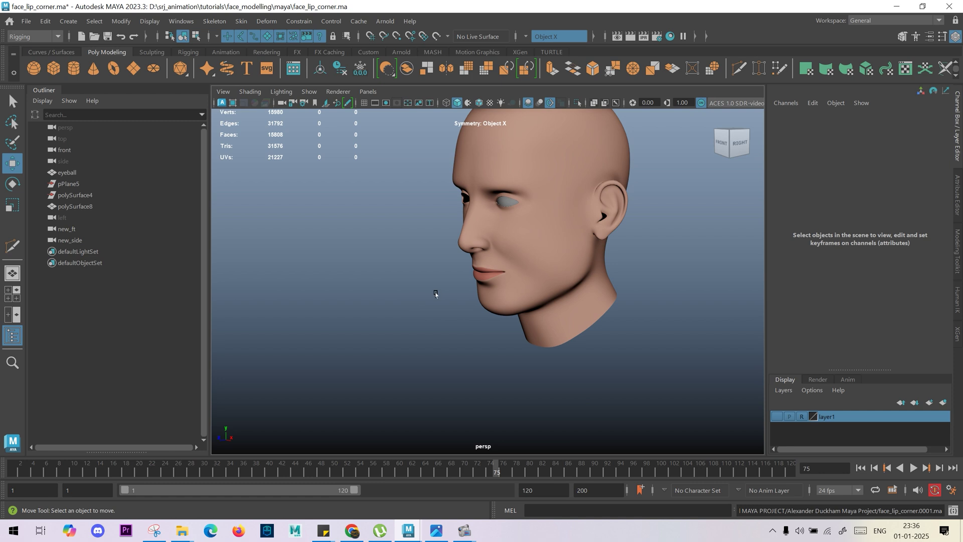
pyautogui.keyDown('alt'); pyautogui.moveTo(426, 324); pyautogui.dragTo(404, 306); pyautogui.keyUp('alt')
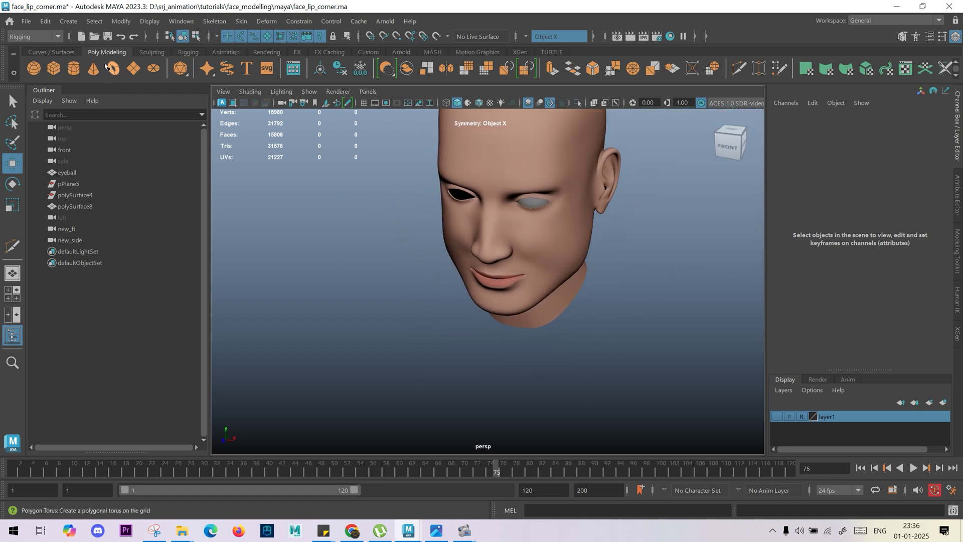
pyautogui.click(75, 75)
pyautogui.keyDown('alt'); pyautogui.moveTo(522, 370); pyautogui.dragTo(532, 297); pyautogui.keyUp('alt')
pyautogui.press('4')
pyautogui.press('space')
pyautogui.scroll(-4, 565, 321)
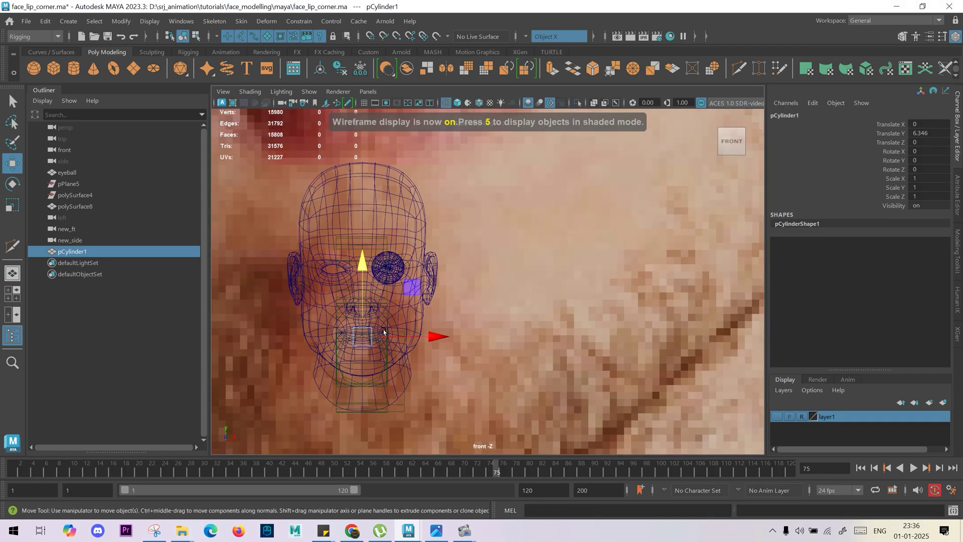
pyautogui.moveTo(367, 328); pyautogui.dragTo(360, 299)
pyautogui.hotkey('ctrl', 'z')
pyautogui.hotkey('ctrl', 'z')
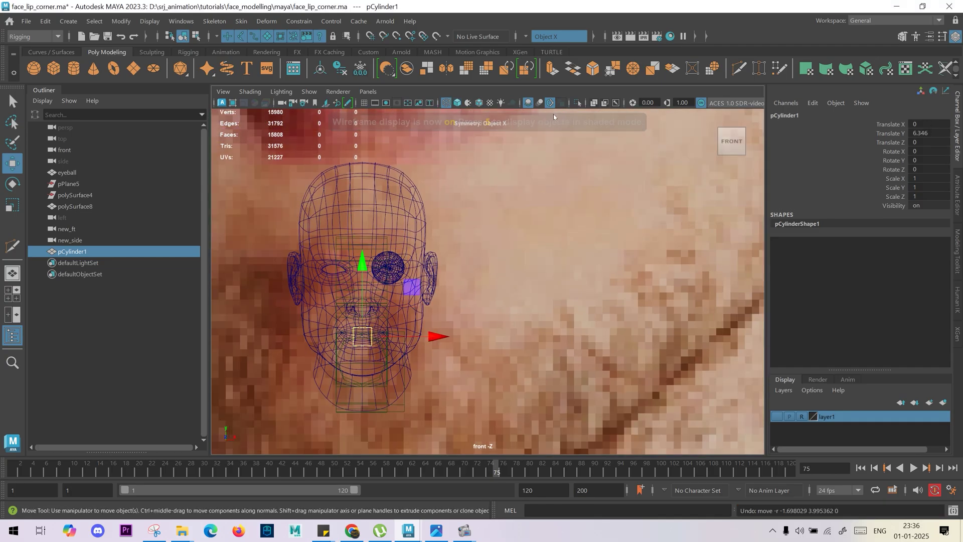
pyautogui.click(579, 102)
pyautogui.click(579, 103)
pyautogui.moveTo(363, 336)
pyautogui.mouseDown()
pyautogui.moveTo(460, 329)
pyautogui.moveTo(365, 336)
pyautogui.mouseUp()
pyautogui.press('Delete')
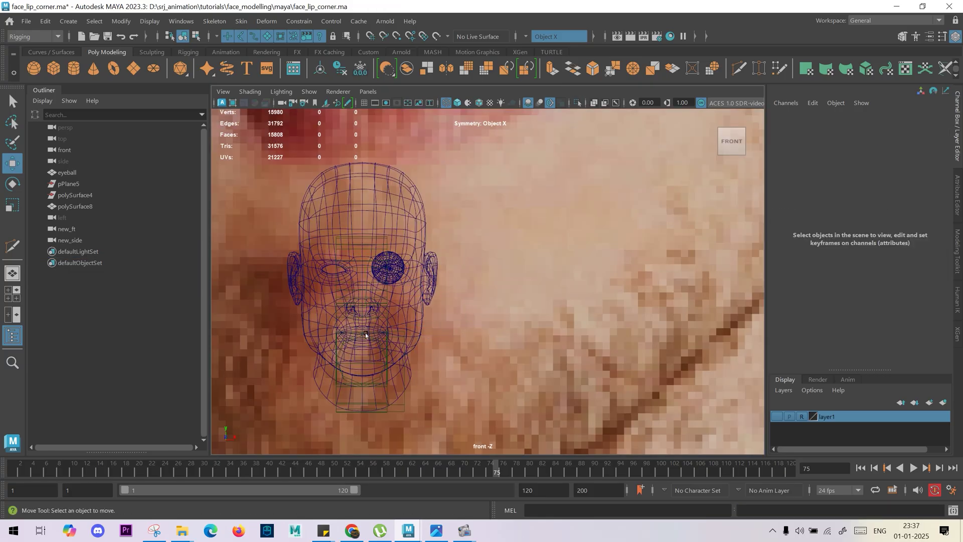
pyautogui.press('space')
pyautogui.moveTo(401, 344); pyautogui.dragTo(419, 201)
pyautogui.keyDown('alt'); pyautogui.moveTo(401, 281); pyautogui.dragTo(299, 339, button='right'); pyautogui.keyUp('alt')
pyautogui.keyDown('alt'); pyautogui.moveTo(466, 273); pyautogui.dragTo(560, 303); pyautogui.keyUp('alt')
pyautogui.click(54, 69)
pyautogui.keyDown('alt'); pyautogui.moveTo(479, 329); pyautogui.dragTo(554, 328, button='right'); pyautogui.keyUp('alt')
pyautogui.keyDown('alt'); pyautogui.moveTo(555, 329); pyautogui.dragTo(621, 316); pyautogui.keyUp('alt')
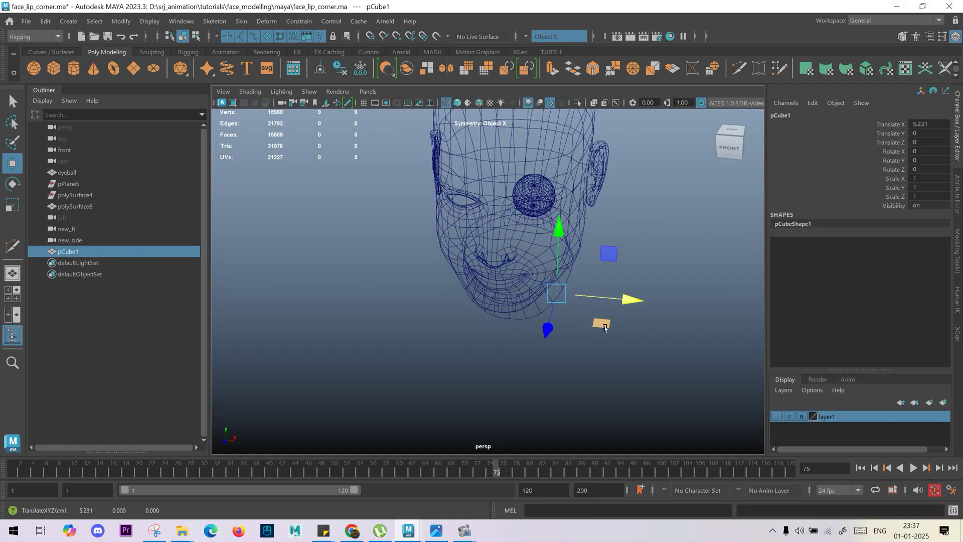
pyautogui.press('Delete')
# Step: Reference the Maya ASCII file model from the Documents folder and allow its flagged Python function
pyautogui.hotkey('ctrl', 'r')
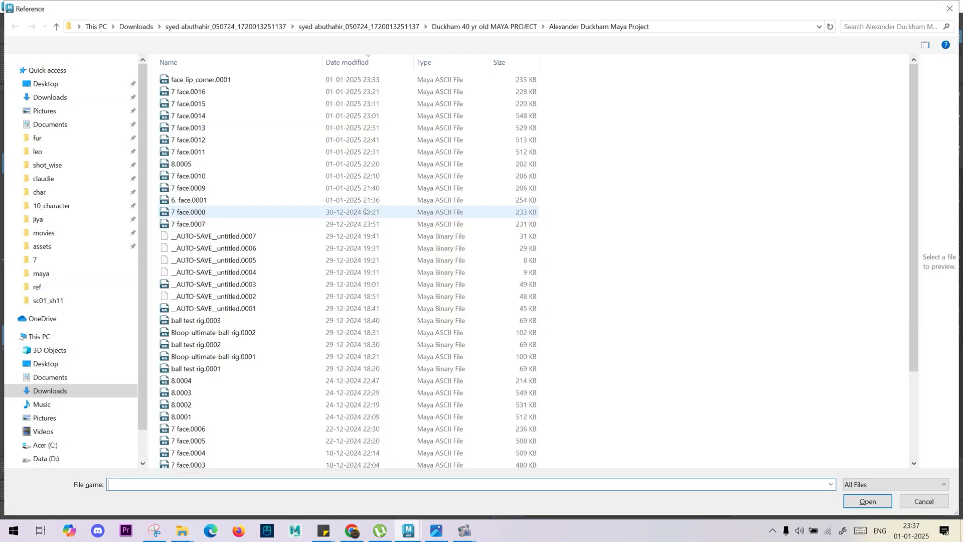
pyautogui.click(50, 124)
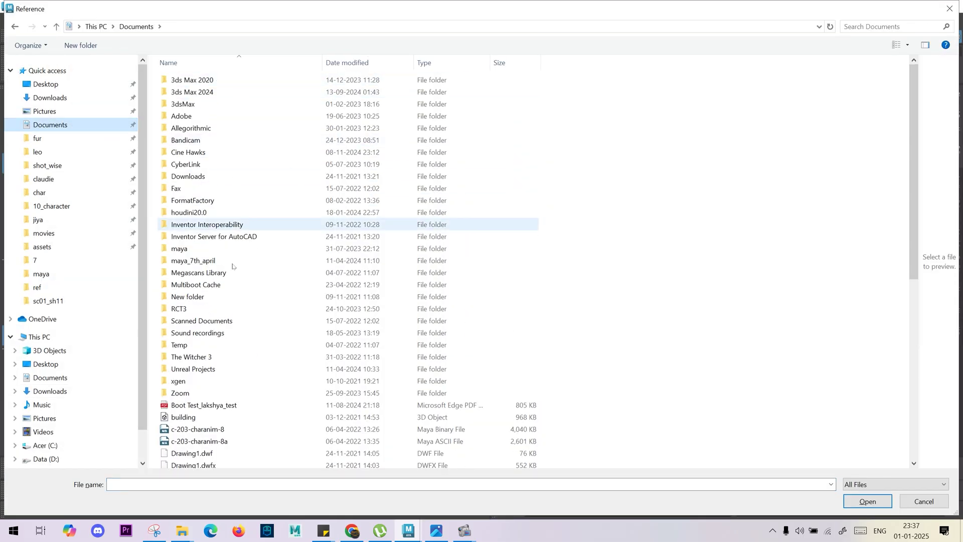
pyautogui.scroll(-4, 226, 367)
pyautogui.scroll(-1, 226, 367)
pyautogui.click(221, 353)
pyautogui.click(215, 368)
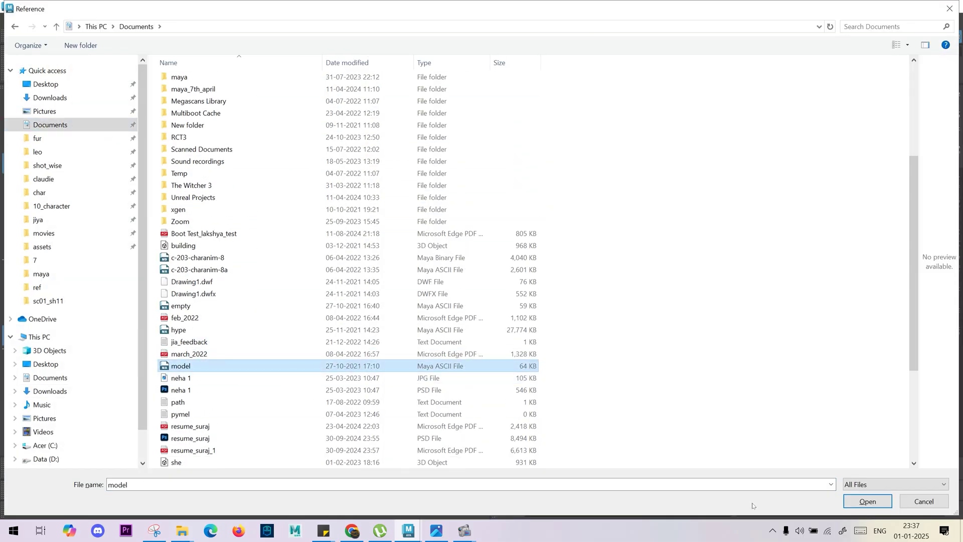
pyautogui.click(861, 503)
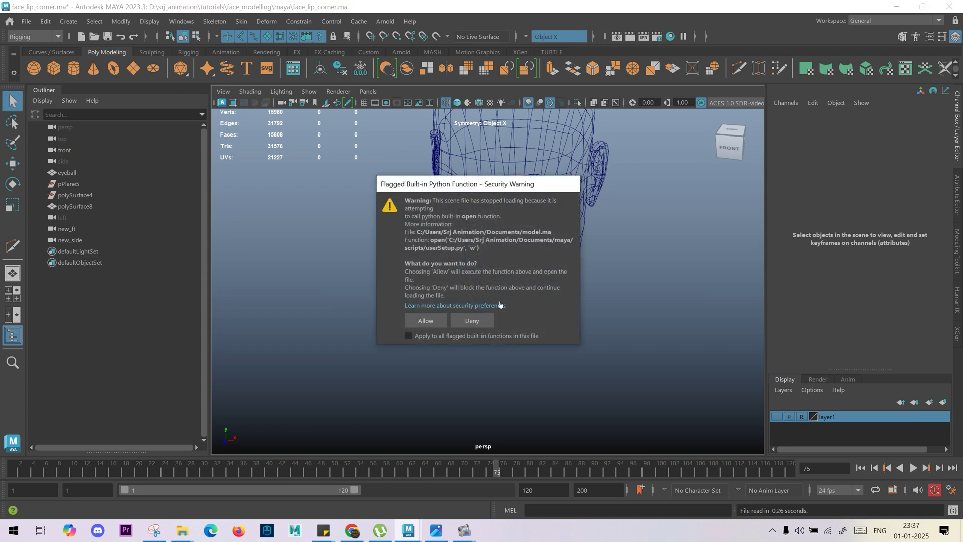
pyautogui.click(425, 320)
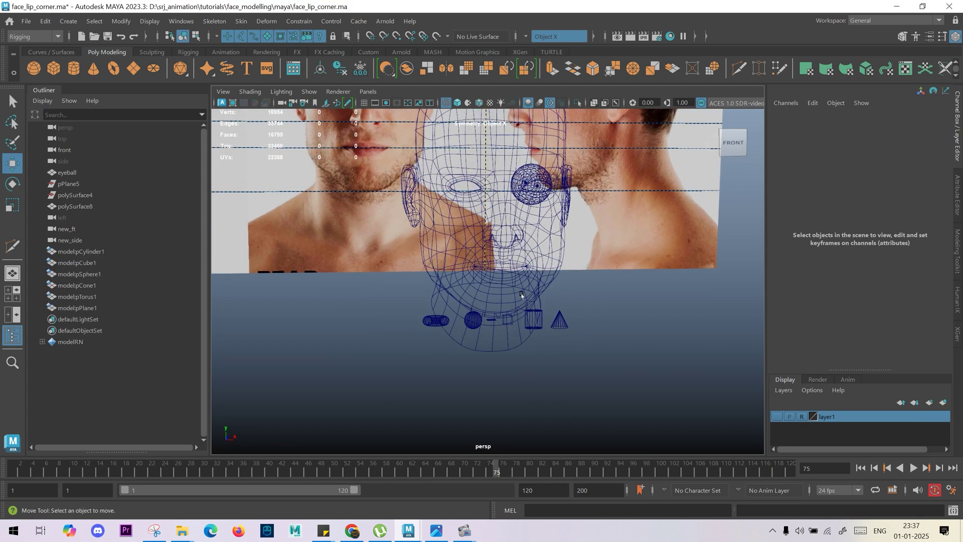
# Step: Move all six referenced primitives together straight down below the head, to about -20.5 in Y
pyautogui.moveTo(410, 336); pyautogui.dragTo(639, 383)
pyautogui.keyDown('ctrl'); pyautogui.moveTo(474, 403); pyautogui.dragTo(506, 366); pyautogui.keyUp('ctrl')
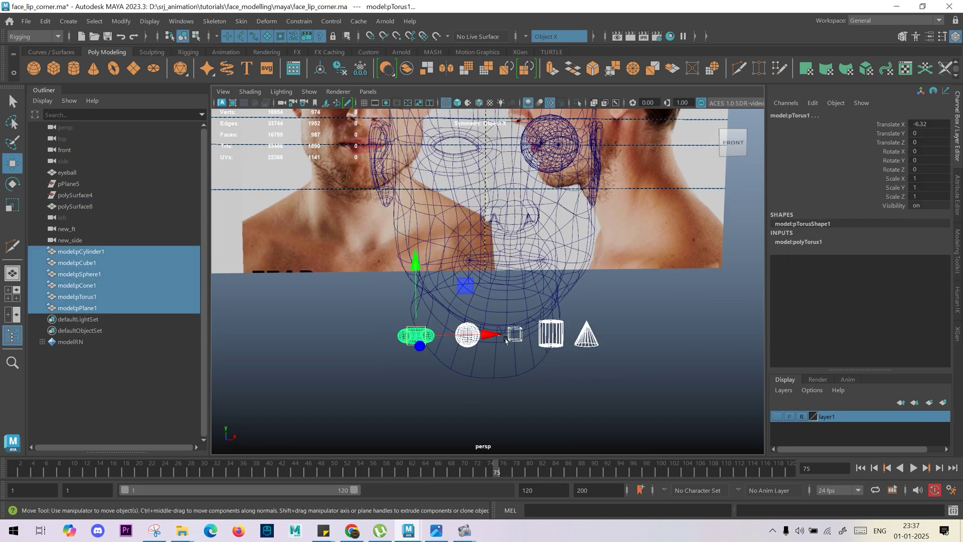
pyautogui.moveTo(416, 261); pyautogui.dragTo(417, 502)
pyautogui.scroll(-5, 587, 360)
pyautogui.scroll(5, 588, 360)
pyautogui.keyDown('alt'); pyautogui.moveTo(588, 360); pyautogui.dragTo(577, 382); pyautogui.keyUp('alt')
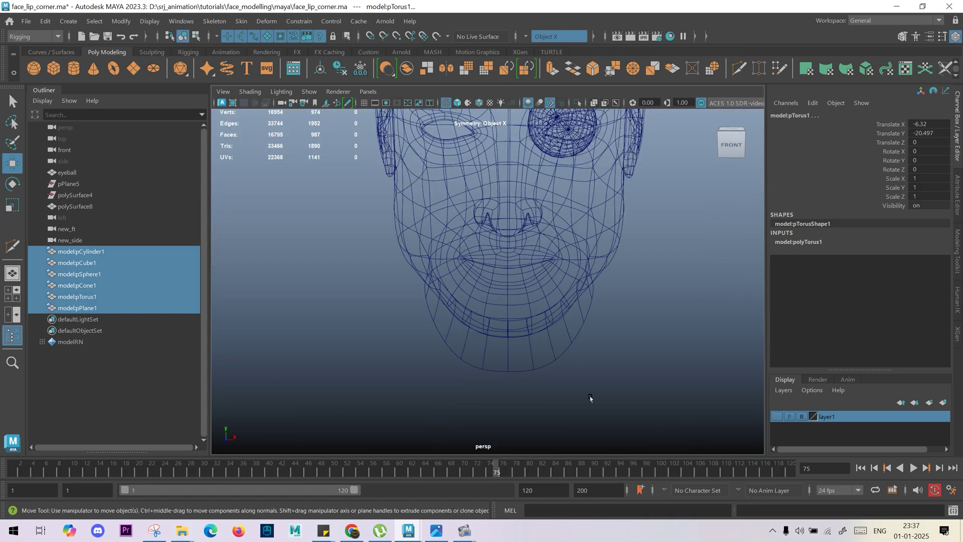
# Step: Duplicate the referenced cylinder and move the copy up to about -9.27 in Y
pyautogui.keyDown('alt'); pyautogui.moveTo(541, 256); pyautogui.dragTo(523, 151, button='middle'); pyautogui.keyUp('alt')
pyautogui.keyDown('alt'); pyautogui.moveTo(530, 301); pyautogui.dragTo(528, 201, button='middle'); pyautogui.keyUp('alt')
pyautogui.click(541, 439)
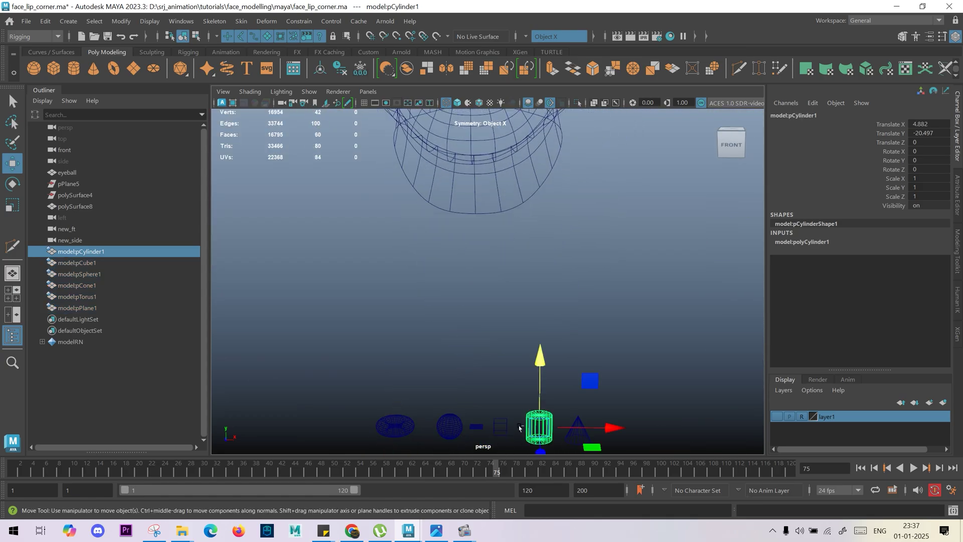
pyautogui.hotkey('ctrl', 'd')
pyautogui.moveTo(538, 383); pyautogui.dragTo(503, 238)
pyautogui.scroll(2, 565, 307)
pyautogui.moveTo(565, 307); pyautogui.dragTo(648, 462, button='right')
pyautogui.click(566, 335)
pyautogui.moveTo(590, 295); pyautogui.dragTo(519, 370)
pyautogui.keyDown('alt'); pyautogui.moveTo(587, 384); pyautogui.dragTo(639, 313, button='middle'); pyautogui.keyUp('alt')
pyautogui.keyDown('alt'); pyautogui.moveTo(615, 443); pyautogui.dragTo(599, 500, button='middle'); pyautogui.keyUp('alt')
pyautogui.keyDown('alt'); pyautogui.moveTo(596, 295); pyautogui.dragTo(568, 399, button='middle'); pyautogui.keyUp('alt')
pyautogui.press('f')
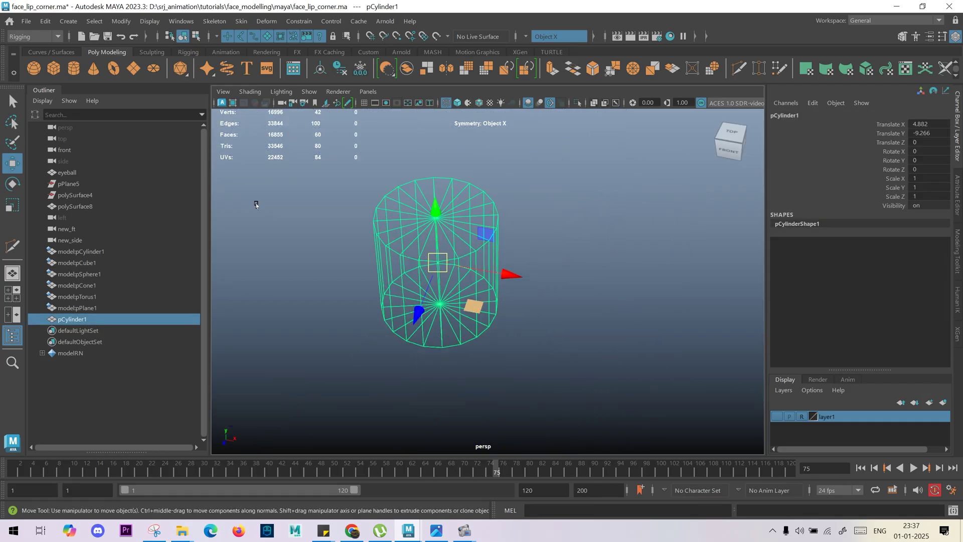
# Step: Flatten the duplicated cylinder into a thin disc with a Y scale of about 0.105
pyautogui.press('5')
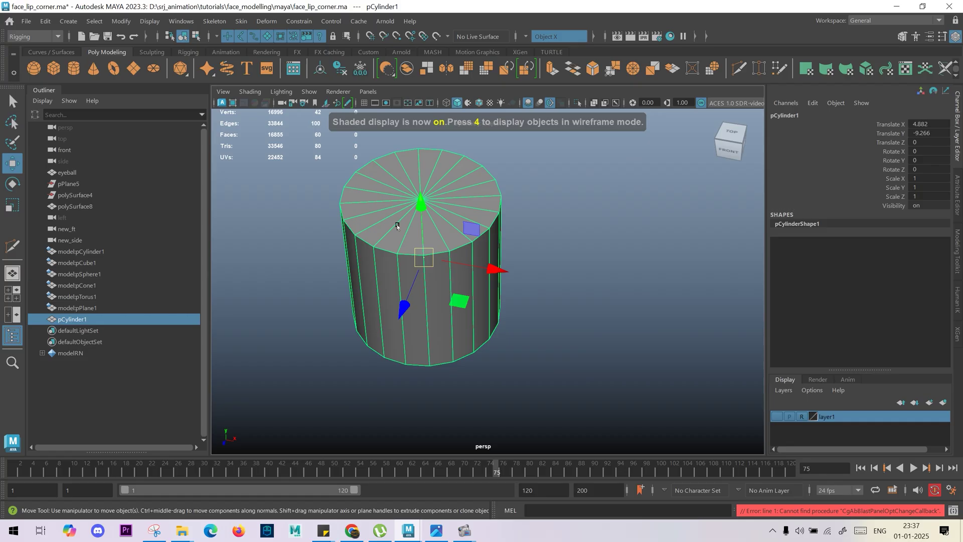
pyautogui.press('4')
pyautogui.press('r')
pyautogui.moveTo(420, 203); pyautogui.dragTo(439, 266)
pyautogui.keyDown('alt'); pyautogui.moveTo(436, 296); pyautogui.dragTo(432, 266); pyautogui.keyUp('alt')
# Step: Duplicate the disc just above the original, at about -8.94 in Y, and show the scene shaded
pyautogui.press('w')
pyautogui.press('f')
pyautogui.scroll(-5, 481, 344)
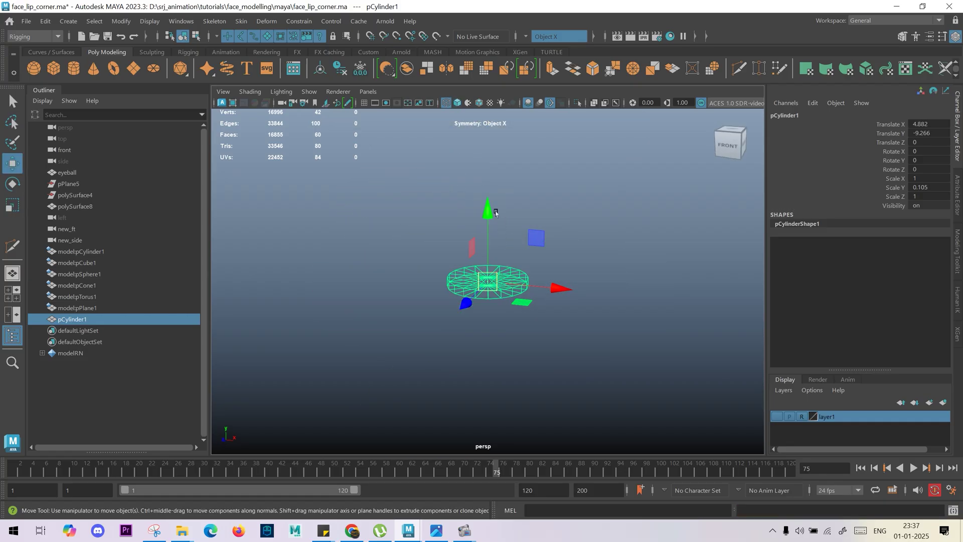
pyautogui.keyDown('shift'); pyautogui.moveTo(488, 213); pyautogui.dragTo(483, 196); pyautogui.keyUp('shift')
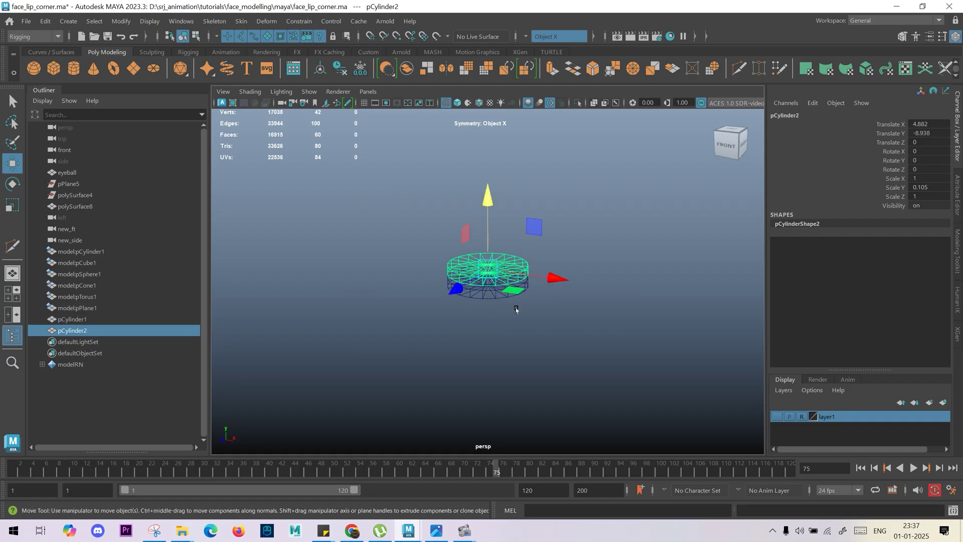
pyautogui.press('5')
# Step: Move both discs together up to the head's mouth, to about -0.29 in X and 6.38 in Y, and check them in front view
pyautogui.moveTo(539, 385); pyautogui.dragTo(401, 246)
pyautogui.scroll(-6, 399, 254)
pyautogui.moveTo(392, 258)
pyautogui.keyDown('alt'); pyautogui.mouseDown()
pyautogui.moveTo(535, 254)
pyautogui.moveTo(475, 115)
pyautogui.moveTo(485, 112)
pyautogui.mouseUp(); pyautogui.keyUp('alt')
pyautogui.keyDown('alt'); pyautogui.moveTo(486, 111); pyautogui.dragTo(488, 267, button='middle'); pyautogui.keyUp('alt')
pyautogui.moveTo(488, 267); pyautogui.dragTo(486, 213)
pyautogui.press('f')
pyautogui.scroll(-4, 498, 290)
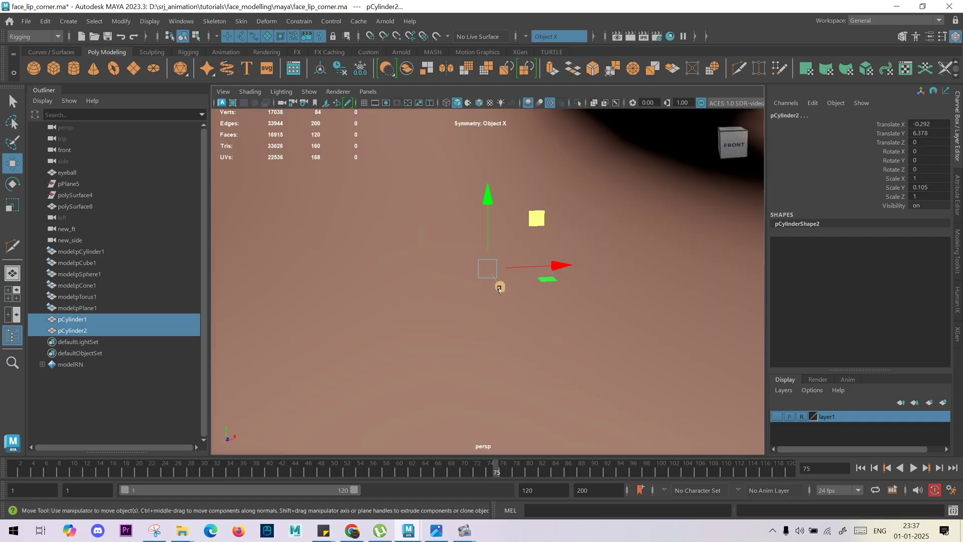
pyautogui.scroll(-10, 499, 289)
pyautogui.keyDown('alt'); pyautogui.moveTo(540, 339); pyautogui.dragTo(520, 290); pyautogui.keyUp('alt')
pyautogui.press('space')
pyautogui.moveTo(520, 291); pyautogui.dragTo(523, 385)
pyautogui.keyDown('alt'); pyautogui.moveTo(552, 451); pyautogui.dragTo(580, 385, button='middle'); pyautogui.keyUp('alt')
pyautogui.scroll(3, 581, 386)
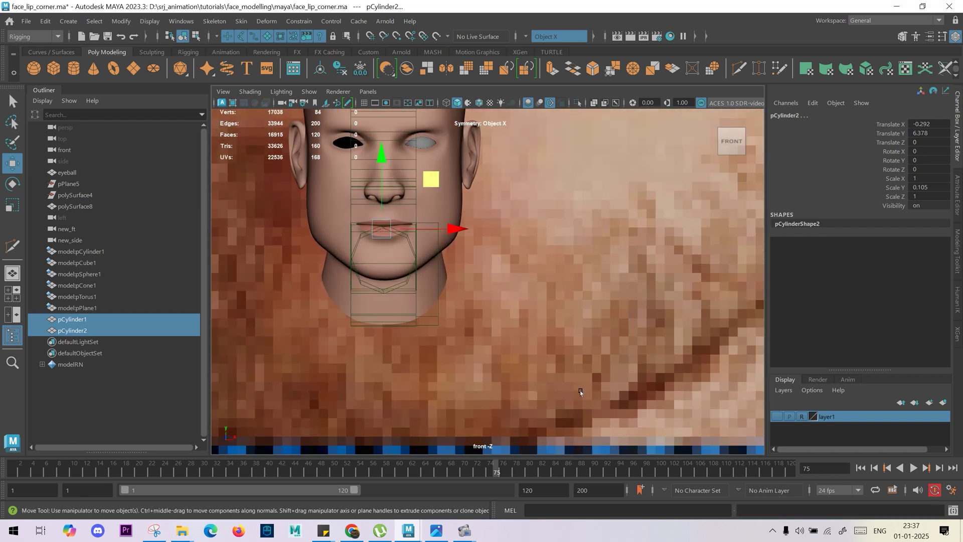
# Step: Hide cameras in the front view and switch it to wireframe display
pyautogui.click(310, 91)
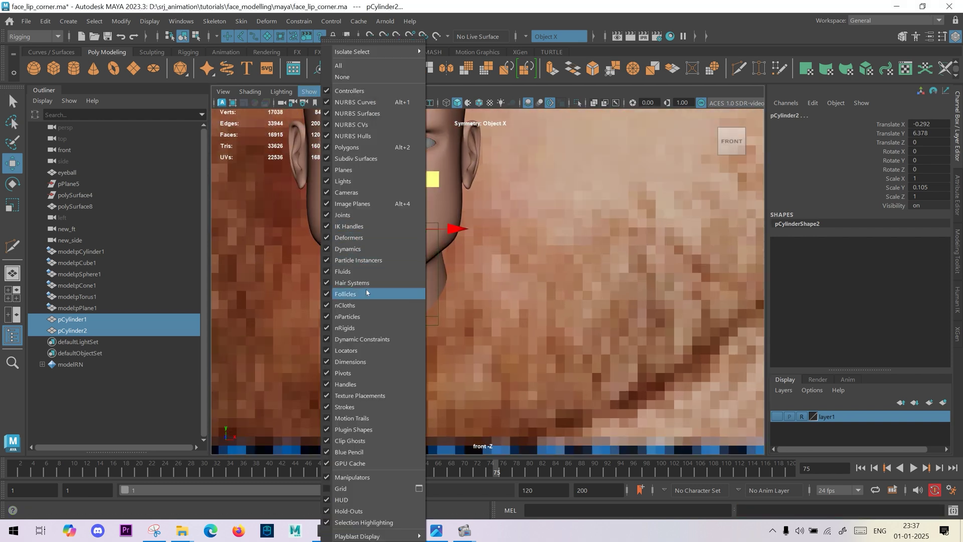
pyautogui.click(368, 192)
pyautogui.press('4')
pyautogui.scroll(2, 414, 198)
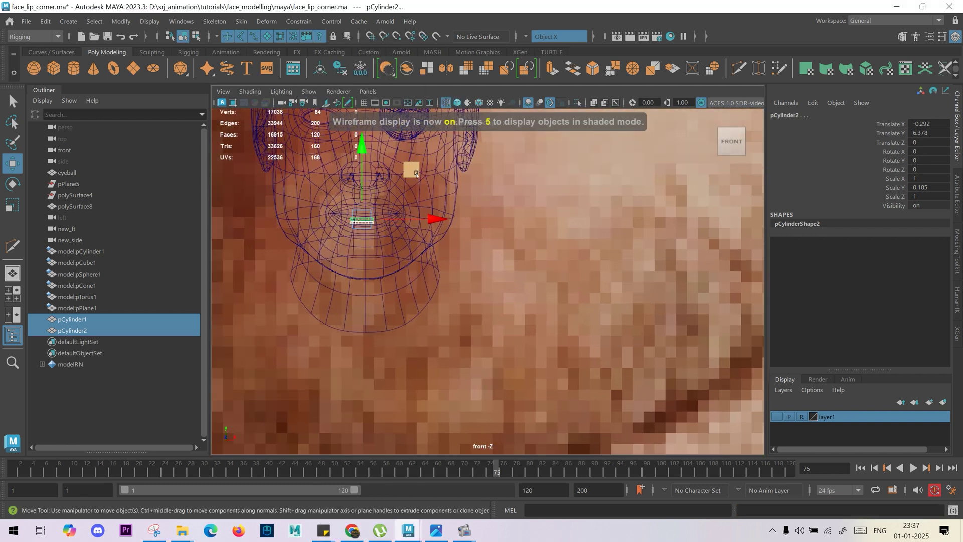
# Step: Center both discs on the mouth at about 0.14 in X and scale them up uniformly until X and Z scale reach about 5.98
pyautogui.moveTo(413, 171); pyautogui.dragTo(419, 169)
pyautogui.press('r')
pyautogui.moveTo(367, 217); pyautogui.dragTo(449, 219)
pyautogui.press('w')
pyautogui.scroll(2, 466, 259)
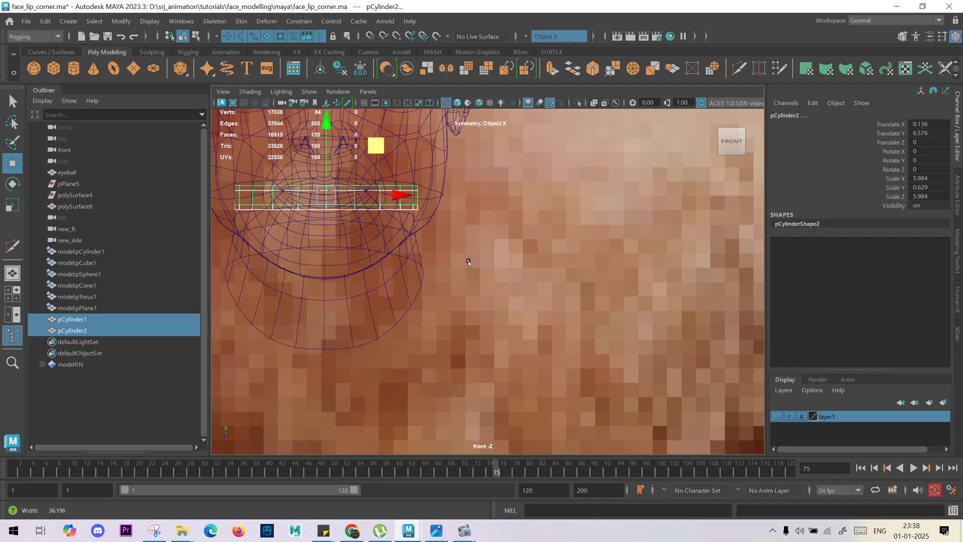
# Step: Separate the two discs vertically so they stack without overlapping, with the upper disc at about 6.99 in Y
pyautogui.click(408, 211)
pyautogui.moveTo(408, 208); pyautogui.dragTo(382, 275)
pyautogui.keyDown('ctrl'); pyautogui.moveTo(431, 161); pyautogui.dragTo(400, 190); pyautogui.keyUp('ctrl')
pyautogui.moveTo(326, 134); pyautogui.dragTo(326, 151)
pyautogui.moveTo(461, 176); pyautogui.dragTo(339, 260)
pyautogui.keyDown('ctrl'); pyautogui.moveTo(465, 146); pyautogui.dragTo(438, 177); pyautogui.keyUp('ctrl')
pyautogui.moveTo(323, 131); pyautogui.dragTo(323, 124)
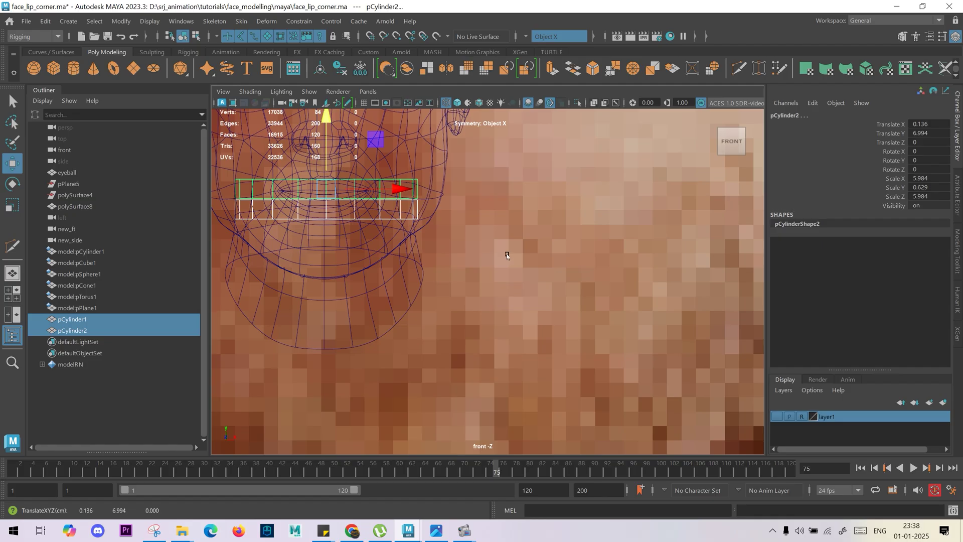
# Step: Tilt both discs by about 4.97 degrees around X and bring the upper disc to about 7.18 in Y, shown in the side view
pyautogui.press('\\')
pyautogui.moveTo(507, 255); pyautogui.dragTo(304, 250, button='right')
pyautogui.moveTo(303, 250); pyautogui.dragTo(383, 246, button='middle')
pyautogui.moveTo(382, 245); pyautogui.dragTo(570, 310, button='right')
pyautogui.press('\\')
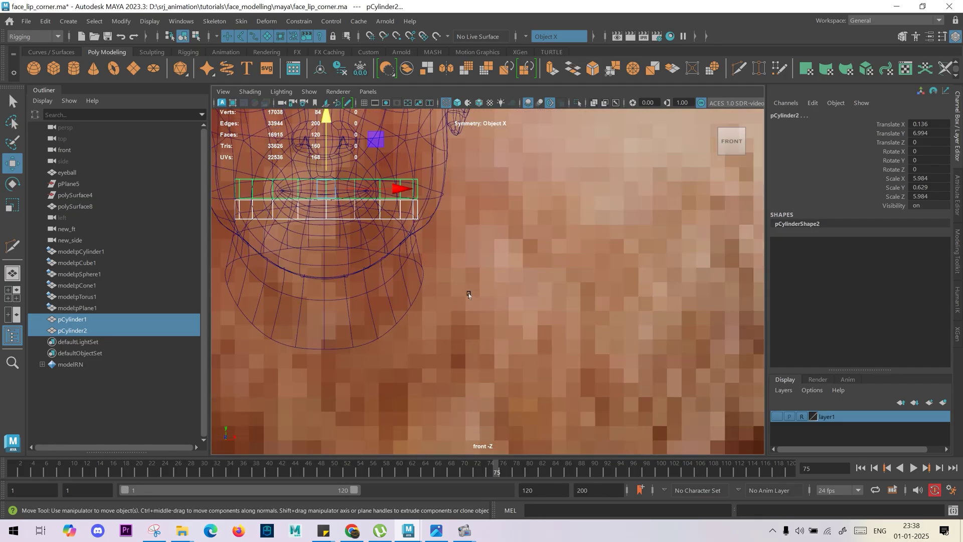
pyautogui.keyDown('alt'); pyautogui.moveTo(404, 256); pyautogui.dragTo(506, 328, button='middle'); pyautogui.keyUp('alt')
pyautogui.keyDown('alt'); pyautogui.moveTo(506, 328); pyautogui.dragTo(591, 314, button='right'); pyautogui.keyUp('alt')
pyautogui.keyDown('alt'); pyautogui.moveTo(347, 237); pyautogui.dragTo(483, 236, button='middle'); pyautogui.keyUp('alt')
pyautogui.press('e')
pyautogui.moveTo(479, 215); pyautogui.dragTo(487, 190)
pyautogui.press('w')
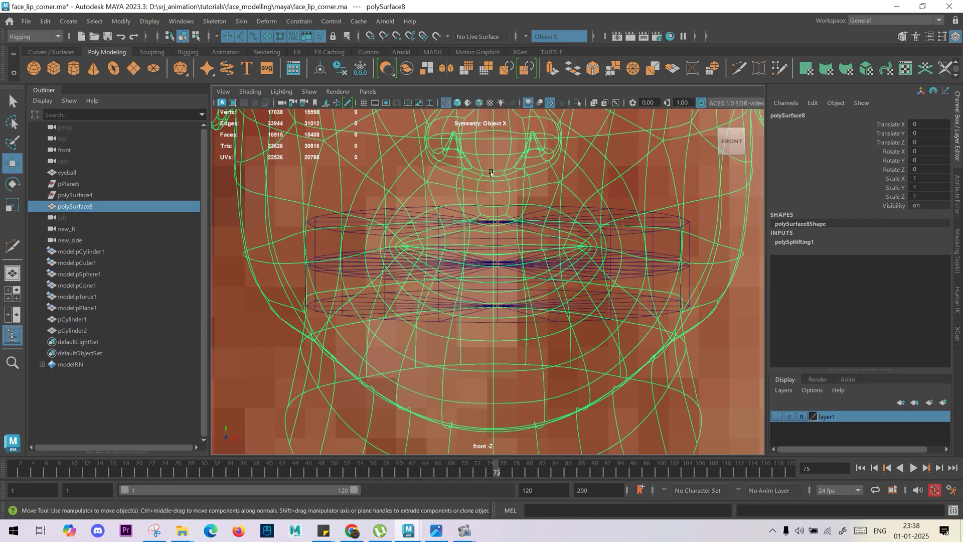
pyautogui.moveTo(491, 172); pyautogui.dragTo(751, 187)
pyautogui.press('space')
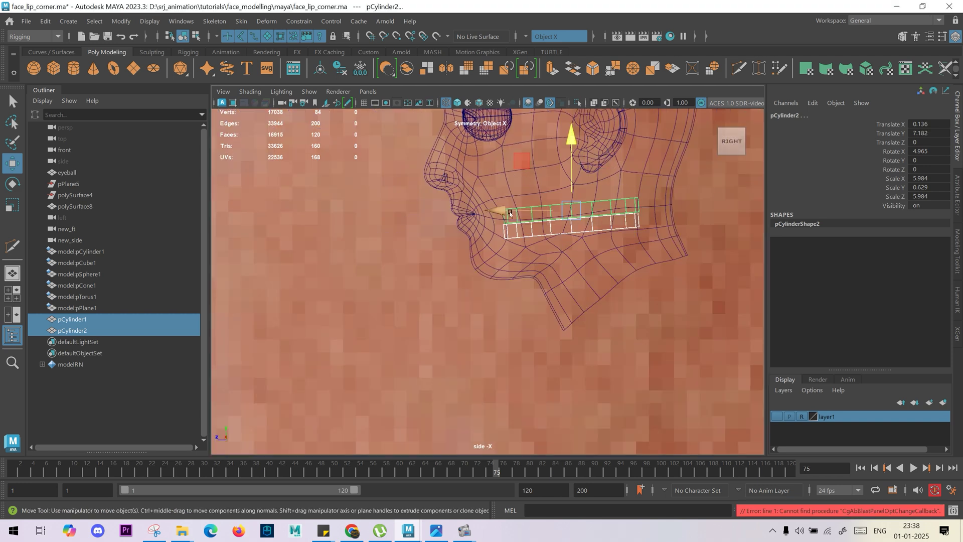
# Step: Move both discs forward behind the lips, the upper one to about 7.68 in Y and 3.17 in Z, and the lower one to about 2.97 in Z
pyautogui.moveTo(507, 212); pyautogui.dragTo(472, 212)
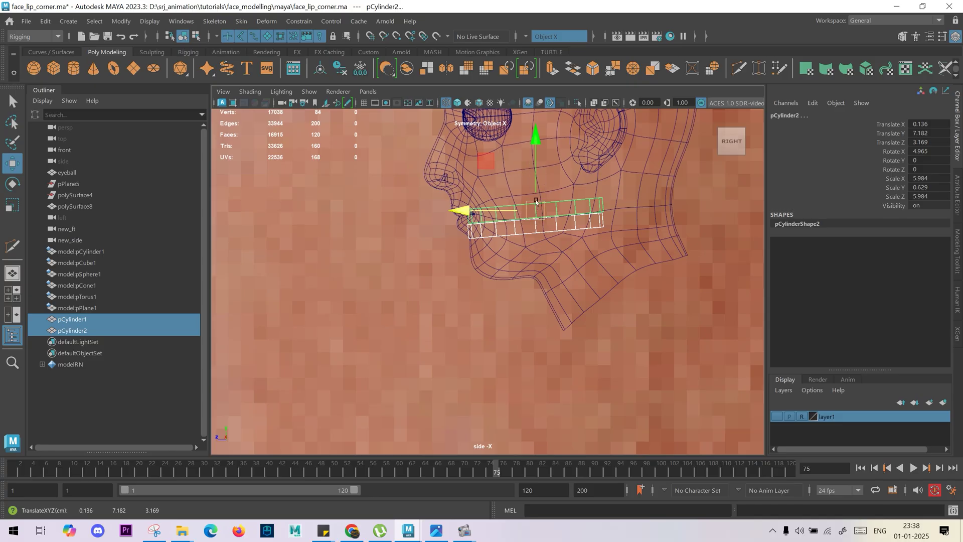
pyautogui.moveTo(535, 175); pyautogui.dragTo(538, 146)
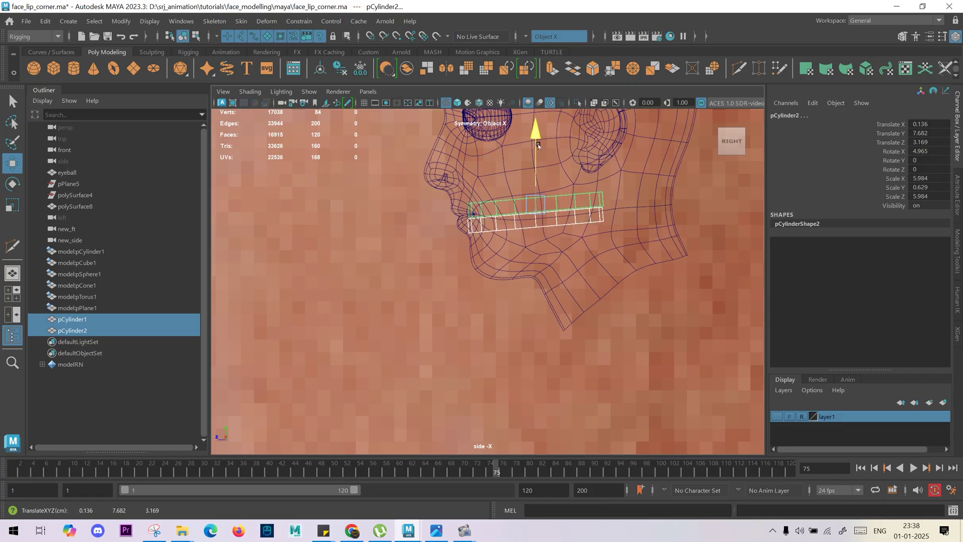
pyautogui.click(567, 225)
pyautogui.click(482, 218)
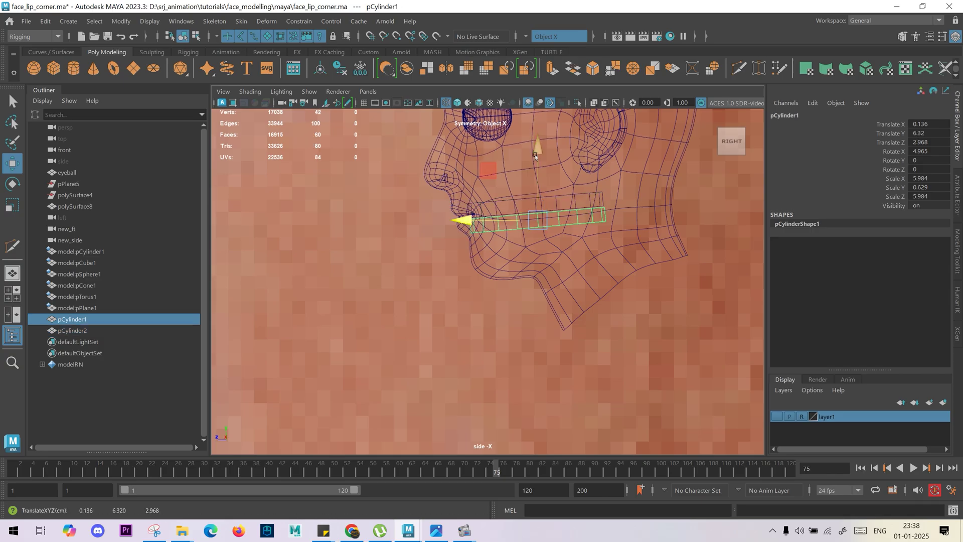
pyautogui.moveTo(546, 187); pyautogui.dragTo(563, 227)
pyautogui.keyDown('shift'); pyautogui.click(493, 282); pyautogui.keyUp('shift')
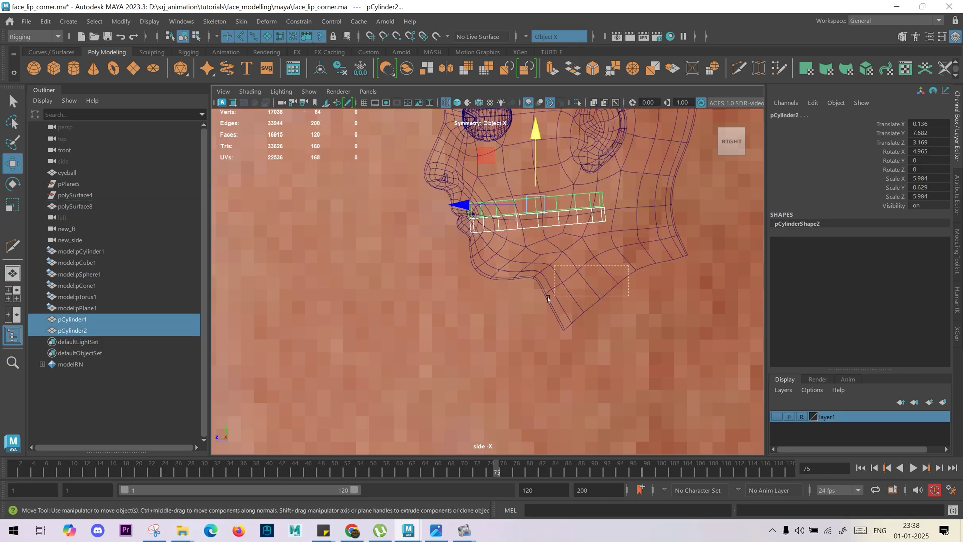
# Step: Put the head mesh on a new reference display layer, and nudge both discs so the upper one sits at about 7.65 in Y and 3.14 in Z
pyautogui.click(548, 298)
pyautogui.click(941, 403)
pyautogui.click(801, 417)
pyautogui.click(535, 313)
pyautogui.moveTo(518, 185); pyautogui.dragTo(530, 232)
pyautogui.moveTo(483, 153); pyautogui.dragTo(482, 152)
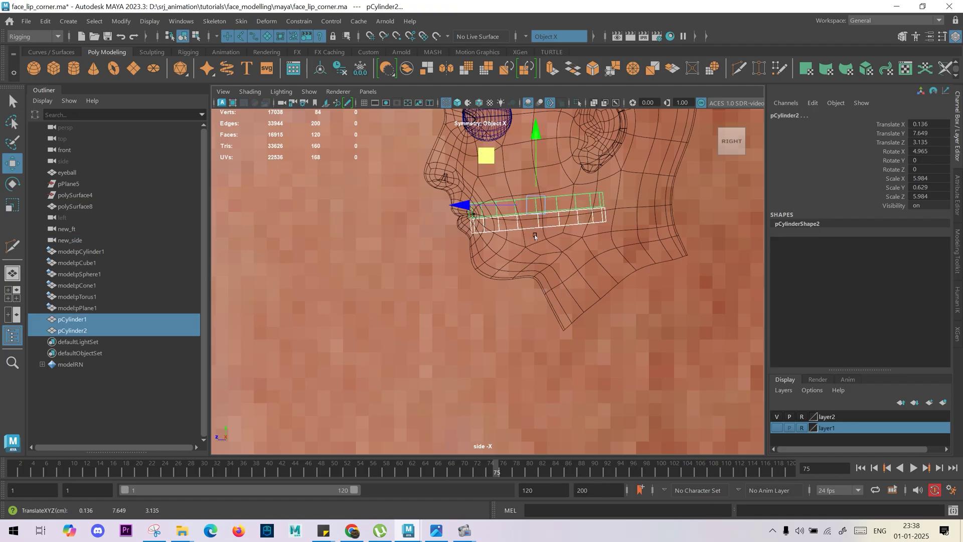
# Step: Delete the rear components of the lower disc to open its back end
pyautogui.click(564, 230)
pyautogui.click(593, 215)
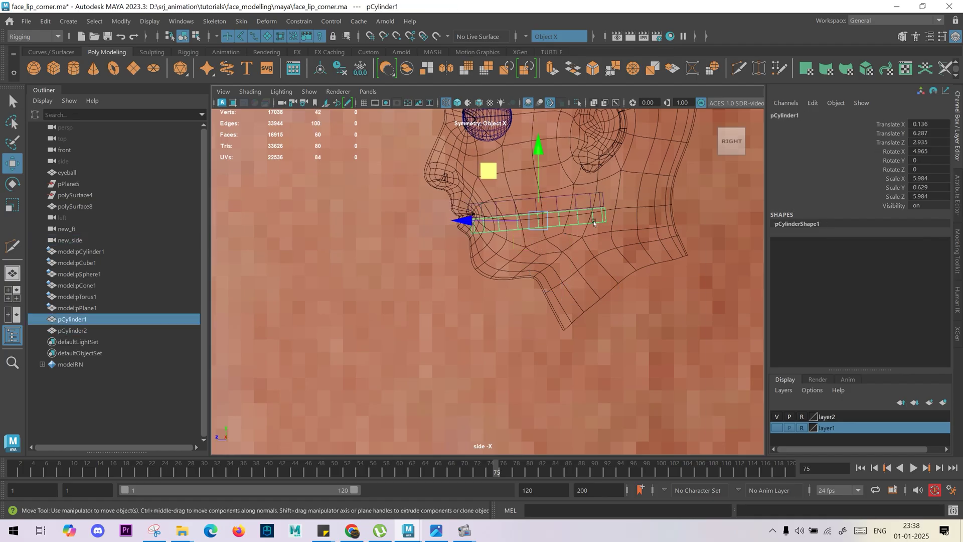
pyautogui.moveTo(576, 190); pyautogui.dragTo(576, 221, button='right')
pyautogui.moveTo(632, 196); pyautogui.dragTo(569, 244)
pyautogui.press('Delete')
pyautogui.click(578, 194)
pyautogui.moveTo(578, 194); pyautogui.dragTo(550, 194, button='right')
pyautogui.moveTo(608, 173); pyautogui.dragTo(569, 217)
pyautogui.rightClick(574, 210)
pyautogui.click(572, 210)
pyautogui.click(588, 203)
pyautogui.click(580, 204)
pyautogui.click(580, 209)
pyautogui.click(584, 200)
pyautogui.rightClick(585, 199)
# Step: Delete the matching rear components of the upper disc and check both trimmed discs in another view
pyautogui.click(561, 209)
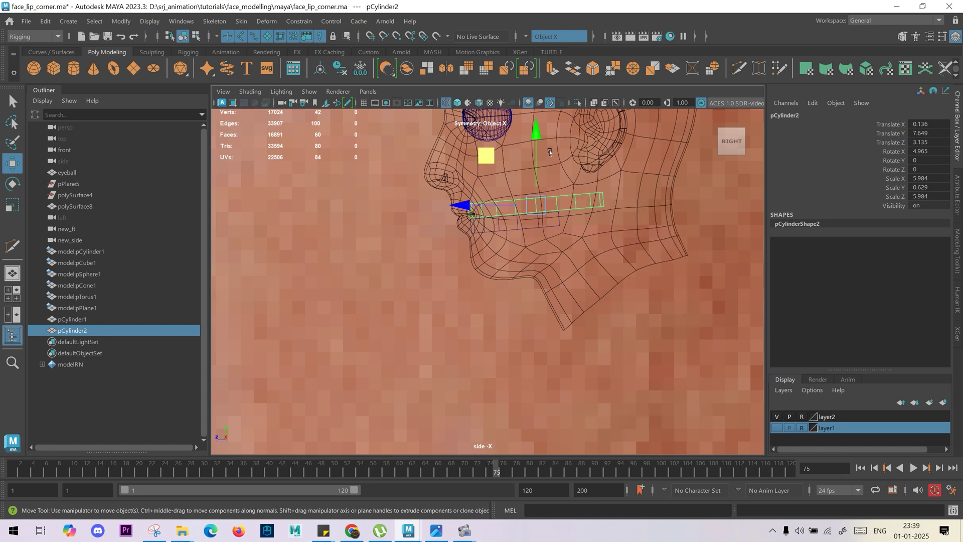
pyautogui.moveTo(577, 196); pyautogui.dragTo(605, 186, button='right')
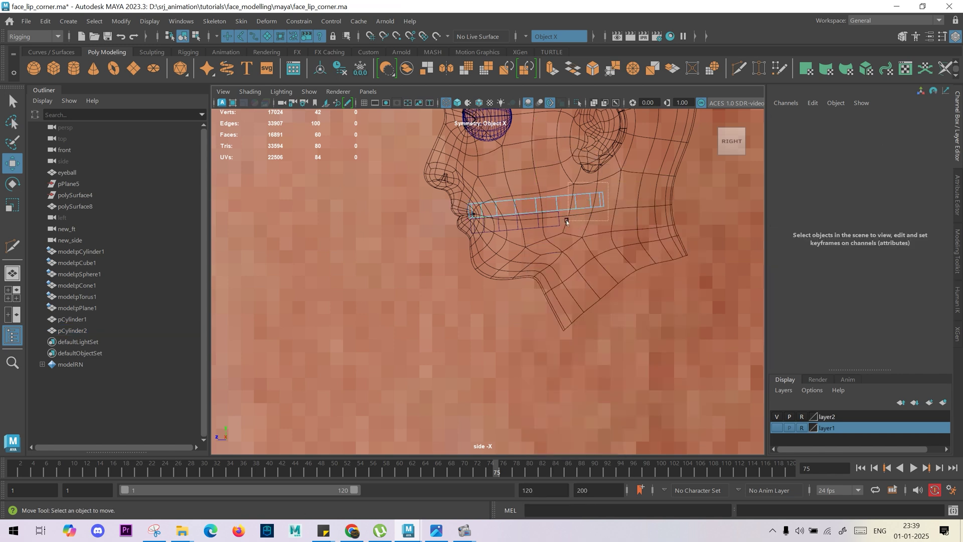
pyautogui.moveTo(567, 221); pyautogui.dragTo(515, 283)
pyautogui.press('Delete')
pyautogui.press('space')
pyautogui.moveTo(535, 242); pyautogui.dragTo(597, 226, button='right')
pyautogui.moveTo(486, 298); pyautogui.dragTo(555, 207)
pyautogui.moveTo(498, 159); pyautogui.dragTo(655, 229)
pyautogui.press('space')
# Step: Move the lower disc back to about 2.60 in Z and thicken both discs to a Y scale of about 0.907
pyautogui.click(498, 235)
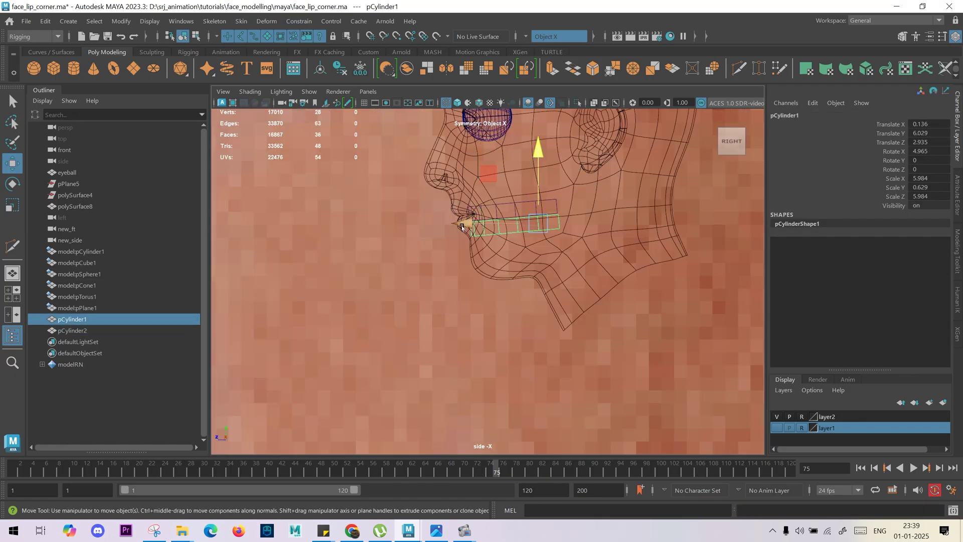
pyautogui.moveTo(462, 224); pyautogui.dragTo(552, 276)
pyautogui.click(485, 216)
pyautogui.press('r')
pyautogui.moveTo(536, 146); pyautogui.dragTo(527, 115)
# Step: Level the lower disc to about -0.32 degrees around X at about 5.83 in Y, and shift both discs slightly forward
pyautogui.click(500, 228)
pyautogui.press('e')
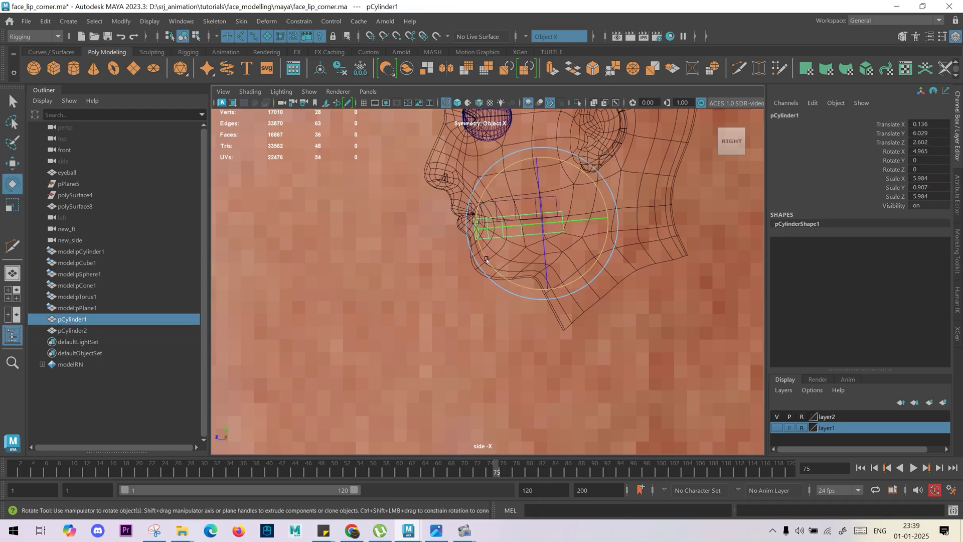
pyautogui.press('w')
pyautogui.moveTo(535, 224); pyautogui.dragTo(536, 226)
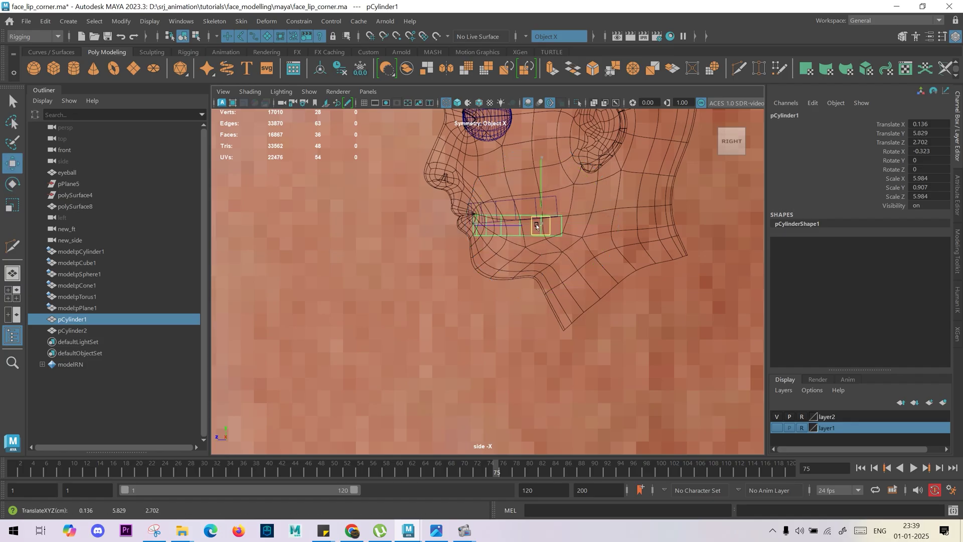
pyautogui.keyDown('shift'); pyautogui.click(536, 206); pyautogui.keyUp('shift')
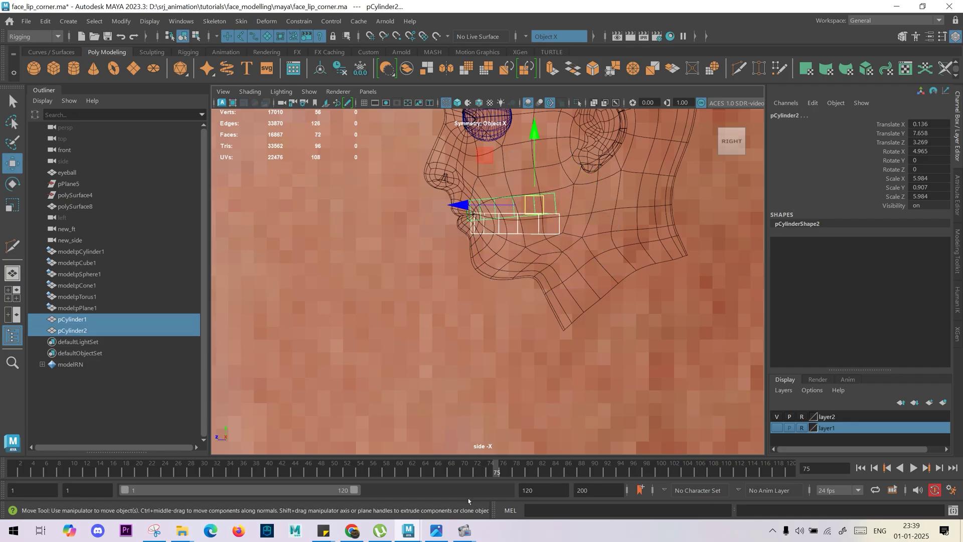
# Step: Examine the side-view teeth diagram in the browser's wisdom teeth article, dismiss the cookie notice, and return to Maya
pyautogui.click(436, 531)
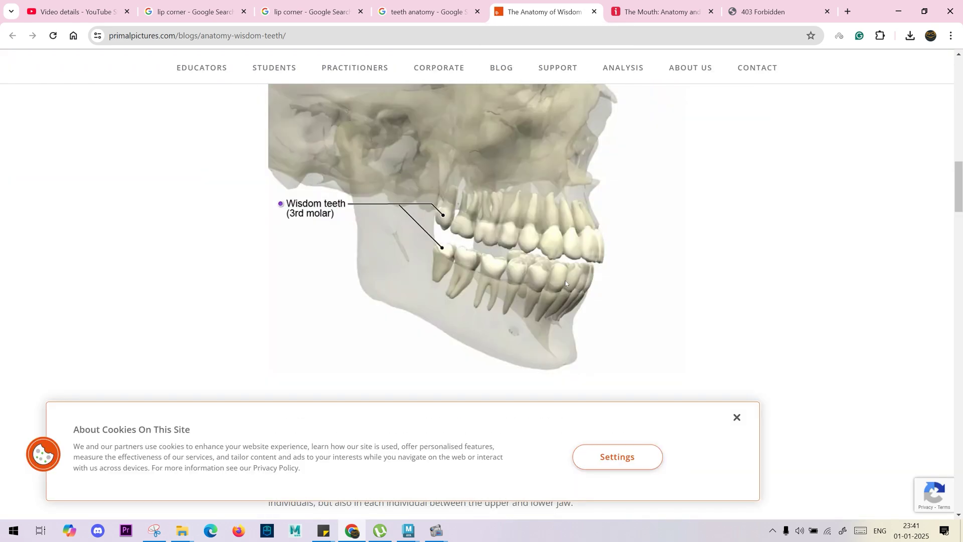
pyautogui.scroll(-20, 455, 241)
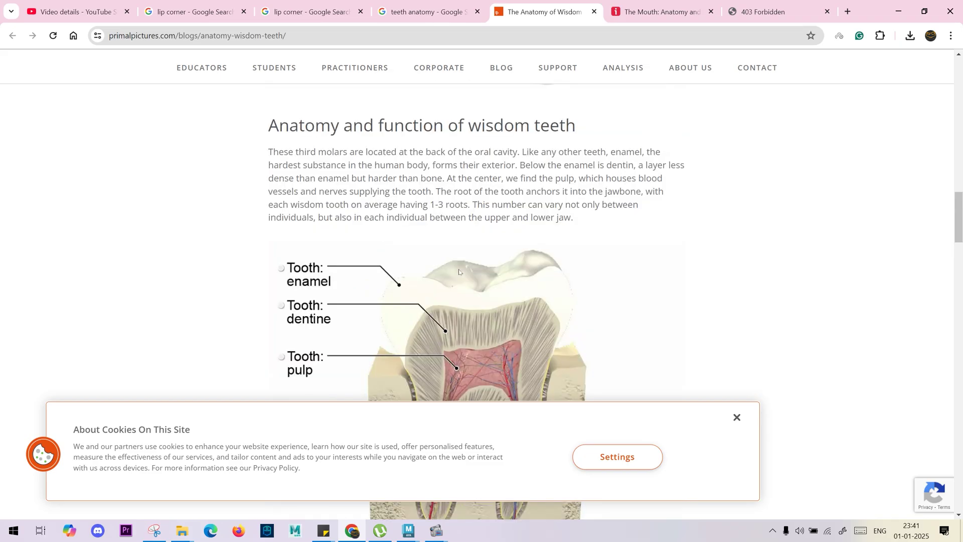
pyautogui.scroll(-15, 474, 175)
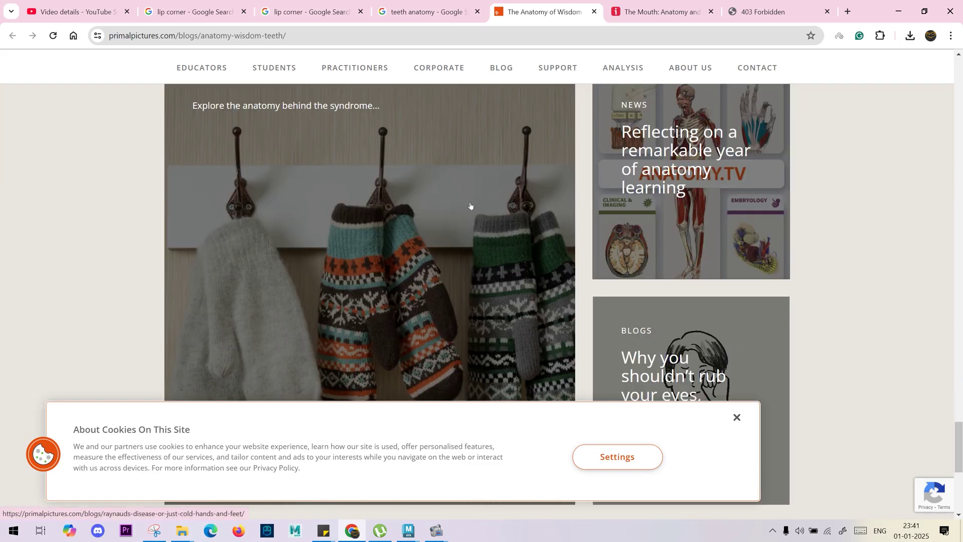
pyautogui.scroll(8, 469, 206)
pyautogui.scroll(20, 468, 211)
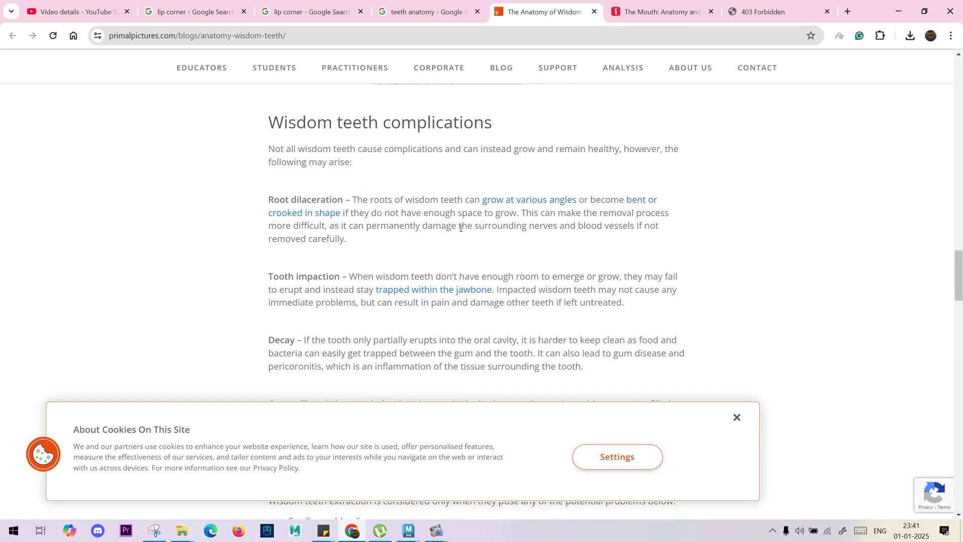
pyautogui.scroll(-4, 501, 256)
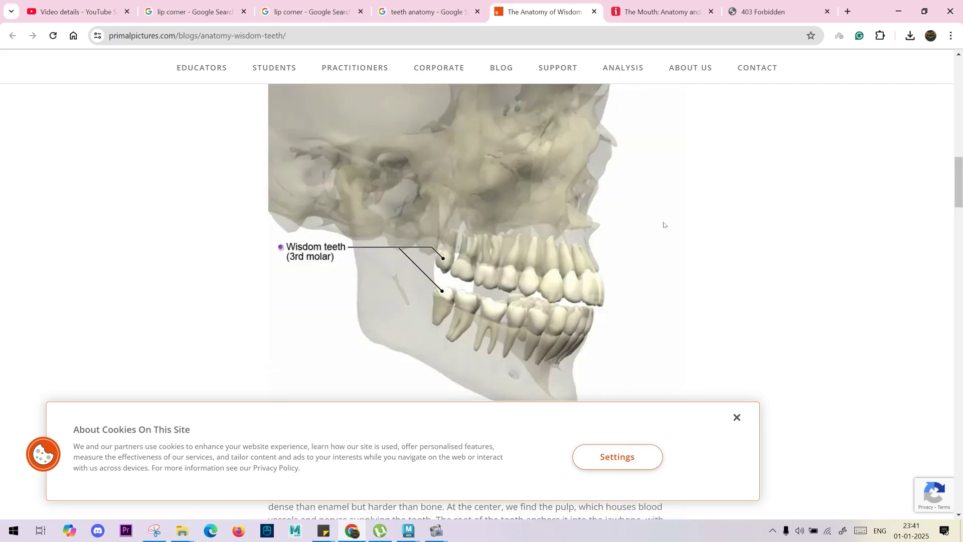
pyautogui.click(736, 417)
pyautogui.click(891, 11)
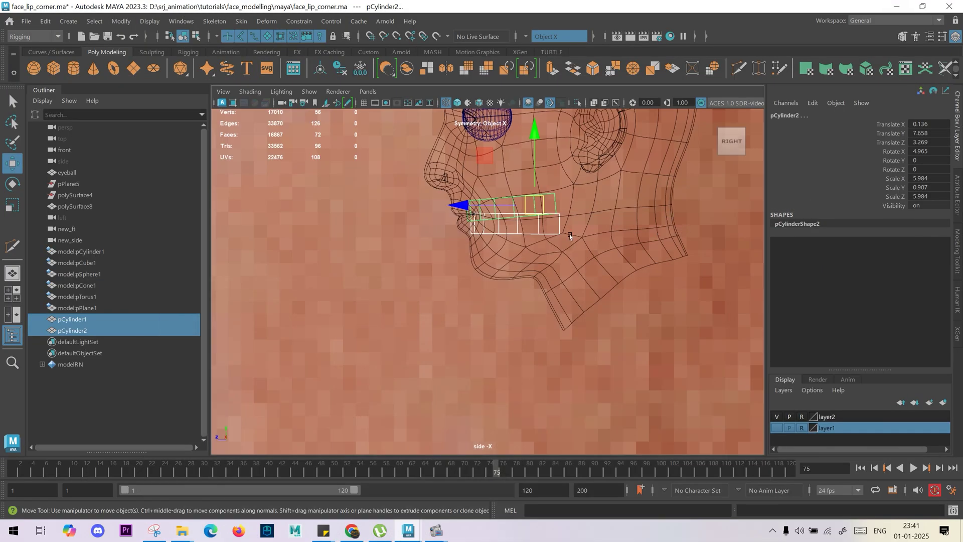
# Step: Tilt both discs further, the upper one to about 12.62 degrees around X, and raise it to about 8.63 in Y and 3.47 in Z
pyautogui.press('e')
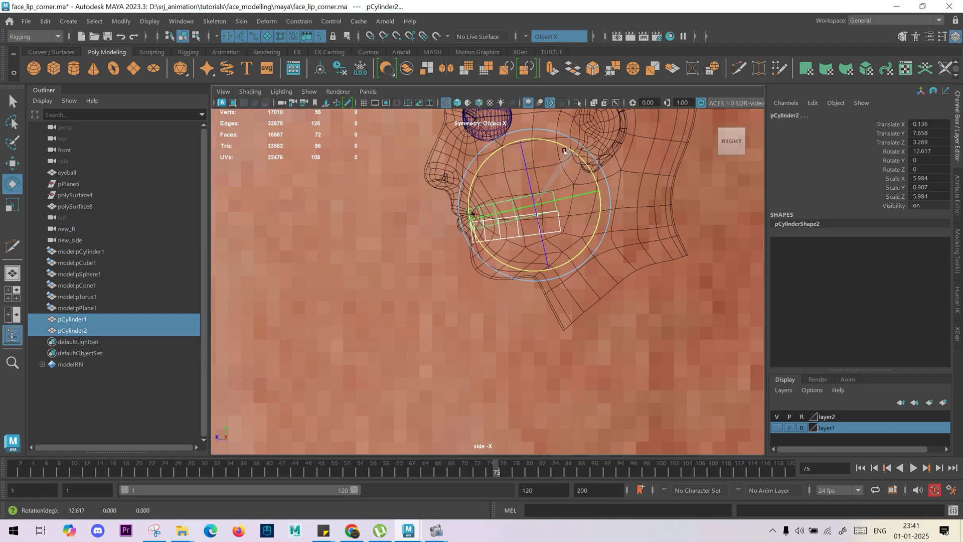
pyautogui.moveTo(570, 165); pyautogui.dragTo(567, 296)
pyautogui.press('w')
# Step: Narrow both discs to an X scale of about 5.64 in the front view
pyautogui.press('space')
pyautogui.keyDown('alt'); pyautogui.moveTo(617, 281); pyautogui.dragTo(480, 272, button='right'); pyautogui.keyUp('alt')
pyautogui.scroll(-1, 479, 271)
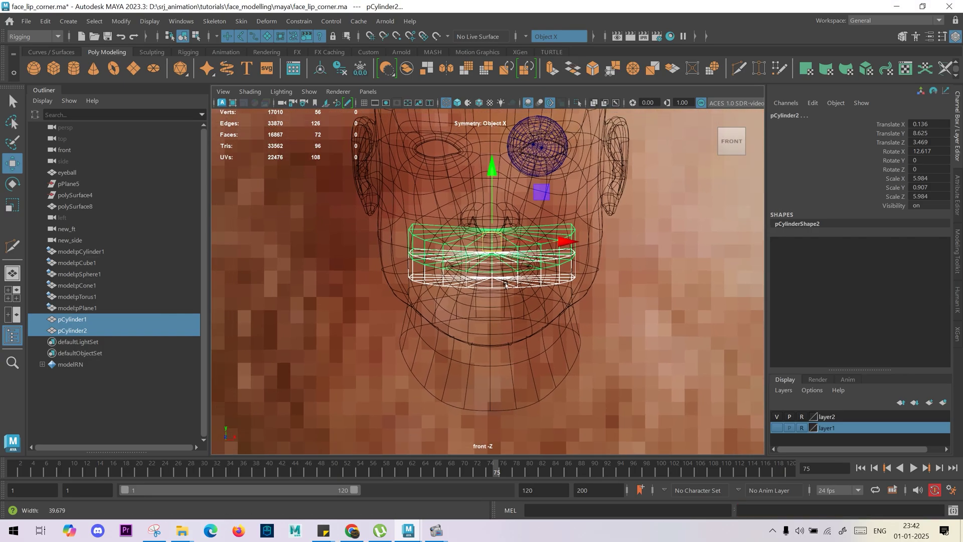
pyautogui.scroll(-1, 500, 274)
pyautogui.press('r')
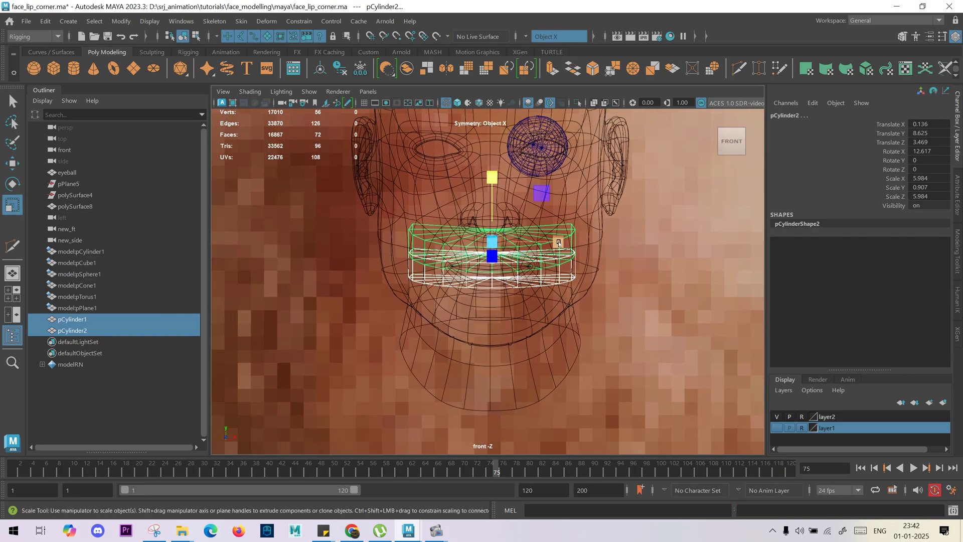
pyautogui.moveTo(557, 243); pyautogui.dragTo(554, 245)
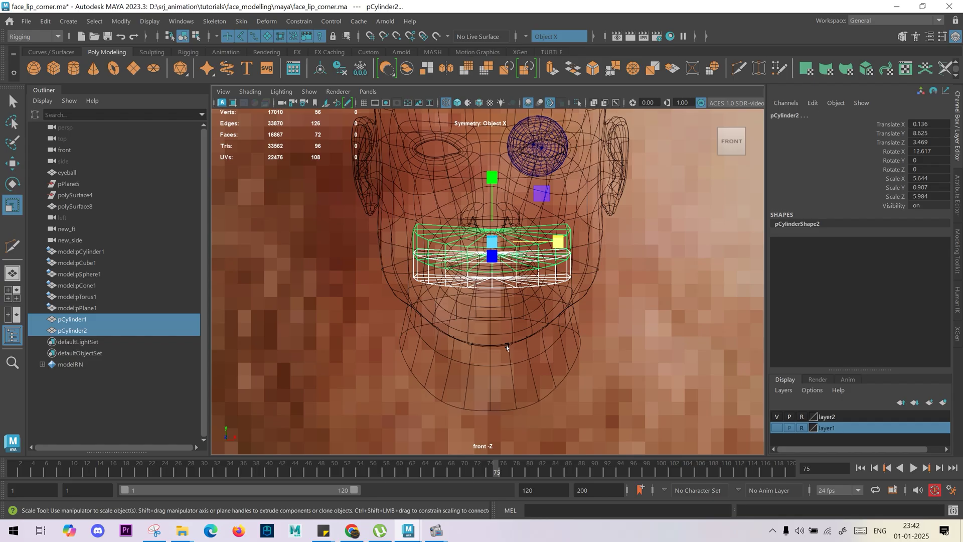
# Step: Examine the discs' fit inside the head in the shaded front view and up close in the wireframe side view
pyautogui.keyDown('alt'); pyautogui.moveTo(550, 350); pyautogui.dragTo(379, 334, button='right'); pyautogui.keyUp('alt')
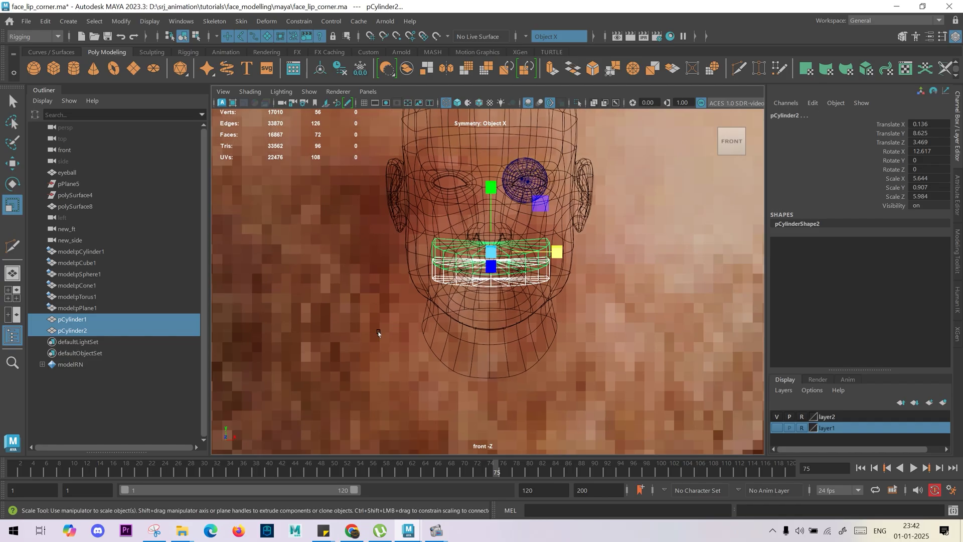
pyautogui.press('5')
pyautogui.press('space')
pyautogui.moveTo(467, 331); pyautogui.dragTo(510, 324)
pyautogui.press('space')
pyautogui.press('4')
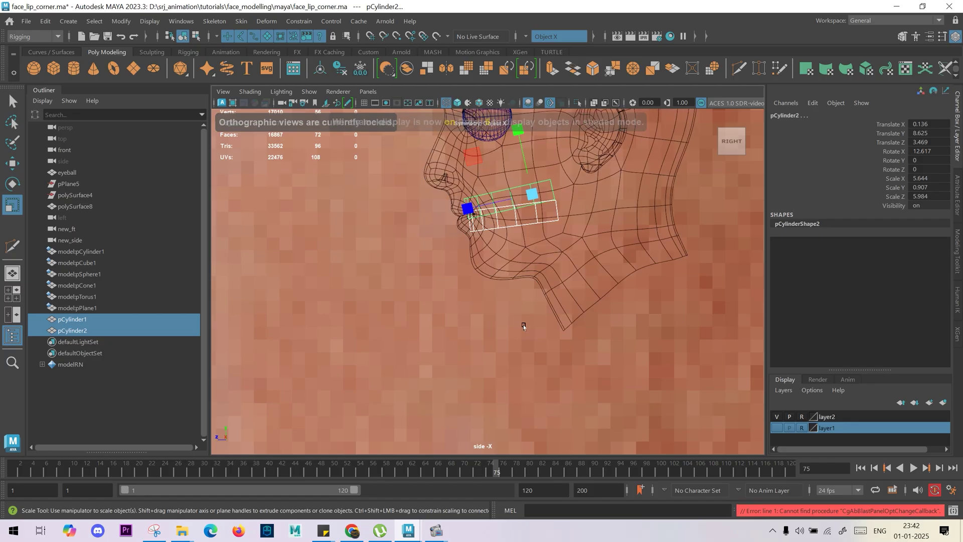
pyautogui.scroll(3, 525, 250)
pyautogui.keyDown('alt'); pyautogui.moveTo(526, 250); pyautogui.dragTo(517, 311, button='middle'); pyautogui.keyUp('alt')
pyautogui.keyDown('alt'); pyautogui.moveTo(516, 311); pyautogui.dragTo(572, 287, button='right'); pyautogui.keyUp('alt')
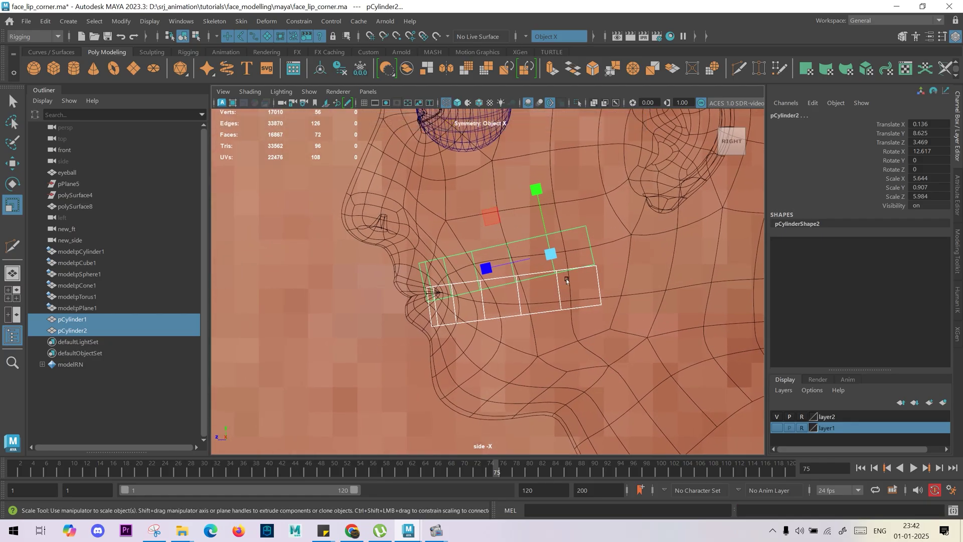
# Step: Narrow both discs to an X scale of about 4.83 in the perspective view from above, and shift them to about 0.06 in X
pyautogui.press('space')
pyautogui.moveTo(469, 299); pyautogui.dragTo(471, 256)
pyautogui.keyDown('alt'); pyautogui.moveTo(471, 261); pyautogui.dragTo(489, 294); pyautogui.keyUp('alt')
pyautogui.keyDown('alt'); pyautogui.moveTo(489, 294); pyautogui.dragTo(592, 351, button='right'); pyautogui.keyUp('alt')
pyautogui.keyDown('alt'); pyautogui.moveTo(470, 339); pyautogui.dragTo(535, 240, button='middle'); pyautogui.keyUp('alt')
pyautogui.keyDown('alt'); pyautogui.moveTo(534, 238); pyautogui.dragTo(507, 365); pyautogui.keyUp('alt')
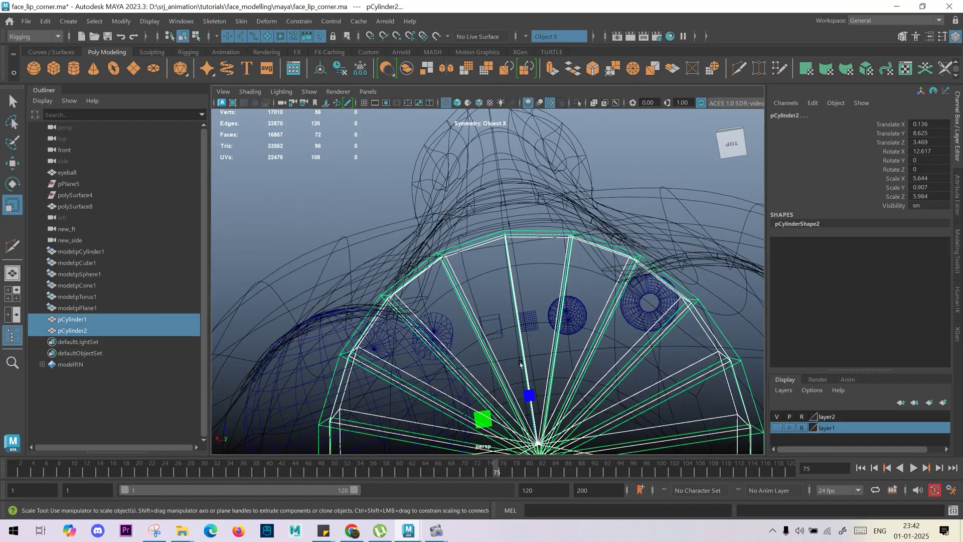
pyautogui.keyDown('alt'); pyautogui.moveTo(575, 378); pyautogui.dragTo(554, 303); pyautogui.keyUp('alt')
pyautogui.moveTo(445, 388); pyautogui.dragTo(495, 334)
pyautogui.press('w')
pyautogui.moveTo(438, 377); pyautogui.dragTo(441, 380)
# Step: Isolate both discs, enable vertex selection, and show them in the top view
pyautogui.keyDown('alt'); pyautogui.moveTo(597, 274); pyautogui.dragTo(527, 225, button='middle'); pyautogui.keyUp('alt')
pyautogui.keyDown('alt'); pyautogui.moveTo(527, 225); pyautogui.dragTo(501, 183, button='right'); pyautogui.keyUp('alt')
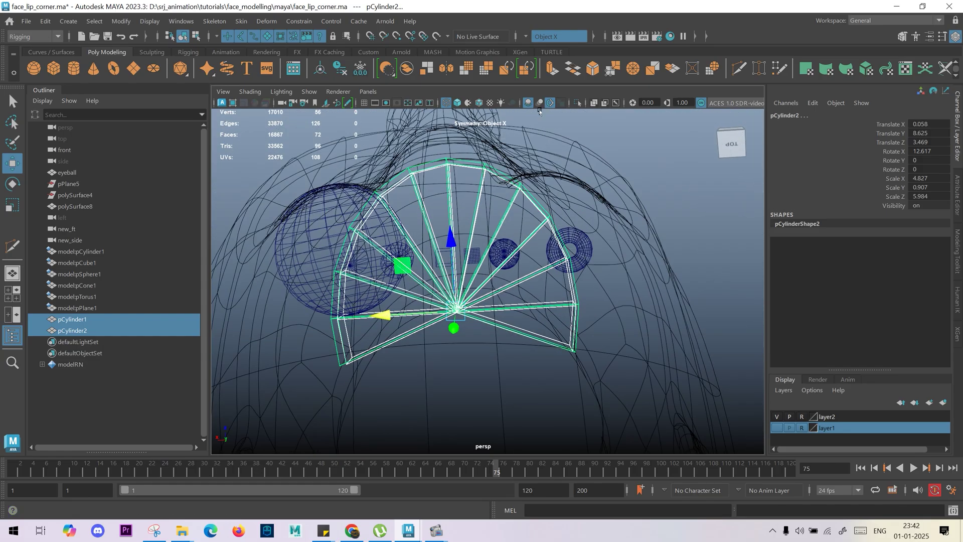
pyautogui.click(577, 104)
pyautogui.moveTo(555, 290)
pyautogui.keyDown('alt'); pyautogui.mouseDown()
pyautogui.moveTo(556, 267)
pyautogui.moveTo(562, 287)
pyautogui.mouseUp(); pyautogui.keyUp('alt')
pyautogui.moveTo(660, 334); pyautogui.dragTo(517, 349, button='right')
pyautogui.keyDown('alt'); pyautogui.moveTo(525, 340); pyautogui.dragTo(266, 314); pyautogui.keyUp('alt')
pyautogui.press('space')
pyautogui.keyDown('alt'); pyautogui.moveTo(427, 307); pyautogui.dragTo(422, 272, button='right'); pyautogui.keyUp('alt')
pyautogui.keyDown('alt'); pyautogui.moveTo(423, 275); pyautogui.dragTo(450, 316, button='middle'); pyautogui.keyUp('alt')
# Step: Scale and move the mirrored side vertex rows of both discs in the top view to refine the arch outline
pyautogui.moveTo(490, 222); pyautogui.dragTo(585, 232)
pyautogui.press('r')
pyautogui.moveTo(441, 200); pyautogui.dragTo(512, 215)
pyautogui.keyDown('ctrl'); pyautogui.moveTo(567, 201); pyautogui.dragTo(485, 247); pyautogui.keyUp('ctrl')
pyautogui.moveTo(546, 200); pyautogui.dragTo(563, 199)
pyautogui.moveTo(273, 241); pyautogui.dragTo(394, 262)
pyautogui.press('w')
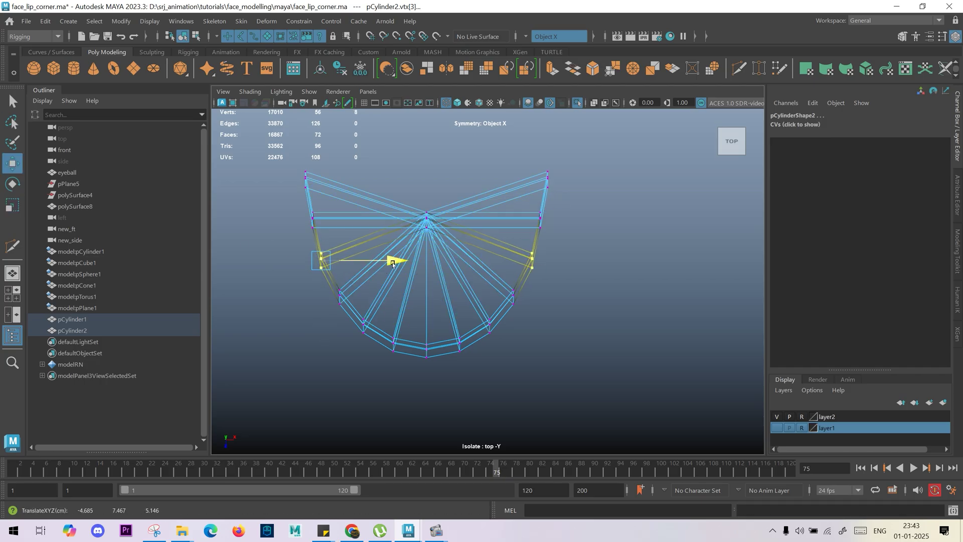
pyautogui.moveTo(359, 308); pyautogui.dragTo(377, 346)
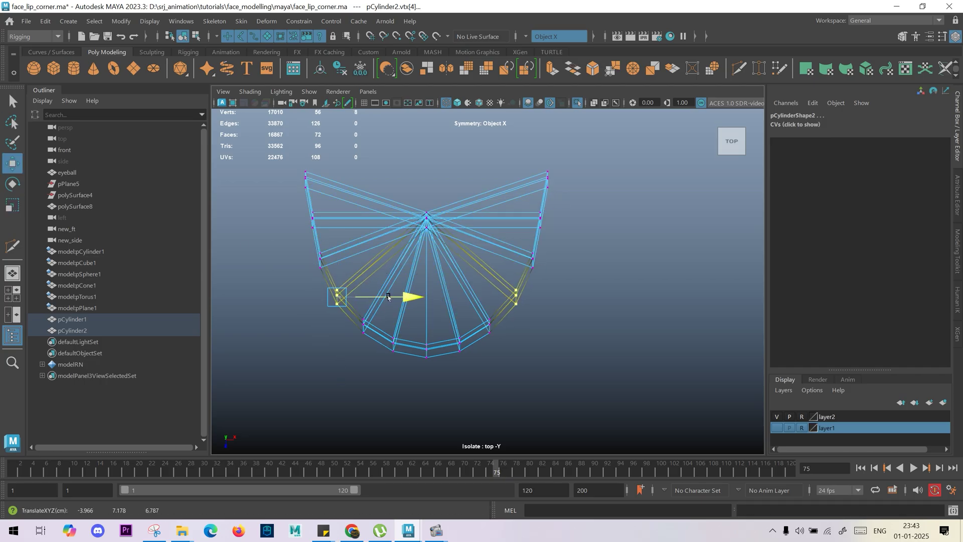
pyautogui.moveTo(268, 199); pyautogui.dragTo(380, 236)
# Step: Return to the perspective view, leave vertex selection on the discs, and show the whole scene again
pyautogui.press('space')
pyautogui.keyDown('alt'); pyautogui.moveTo(381, 241); pyautogui.dragTo(643, 281); pyautogui.keyUp('alt')
pyautogui.keyDown('shift'); pyautogui.click(422, 212); pyautogui.keyUp('shift')
pyautogui.press('F8')
pyautogui.click(578, 103)
pyautogui.scroll(7, 534, 298)
# Step: Put both discs on a new display layer and set that layer to template
pyautogui.keyDown('alt'); pyautogui.moveTo(593, 253); pyautogui.dragTo(395, 269); pyautogui.keyUp('alt')
pyautogui.keyDown('alt'); pyautogui.moveTo(472, 326); pyautogui.dragTo(497, 302); pyautogui.keyUp('alt')
pyautogui.keyDown('alt'); pyautogui.moveTo(582, 303); pyautogui.dragTo(576, 327, button='middle'); pyautogui.keyUp('alt')
pyautogui.keyDown('alt'); pyautogui.moveTo(576, 327); pyautogui.dragTo(388, 289, button='right'); pyautogui.keyUp('alt')
pyautogui.keyDown('alt'); pyautogui.moveTo(388, 290); pyautogui.dragTo(490, 341); pyautogui.keyUp('alt')
pyautogui.keyDown('alt'); pyautogui.moveTo(506, 283); pyautogui.dragTo(519, 247); pyautogui.keyUp('alt')
pyautogui.click(942, 403)
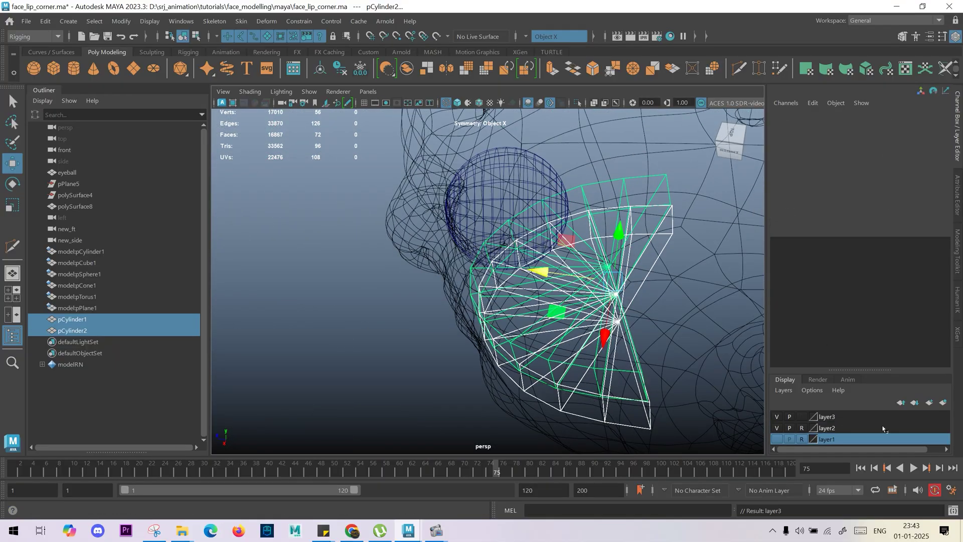
pyautogui.click(802, 418)
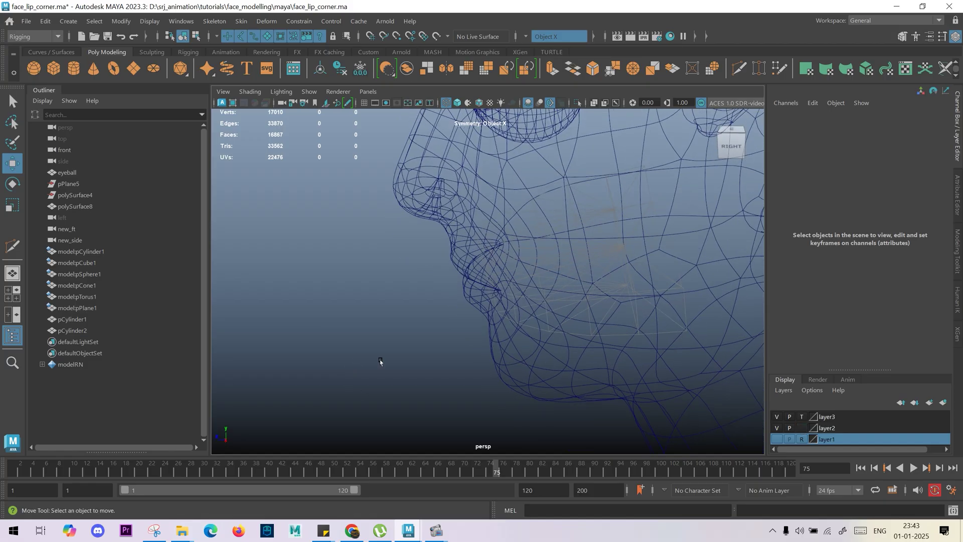
# Step: Select the head mesh polySurface8, isolate it, and frame the inside of the mouth opening
pyautogui.click(469, 296)
pyautogui.press('f')
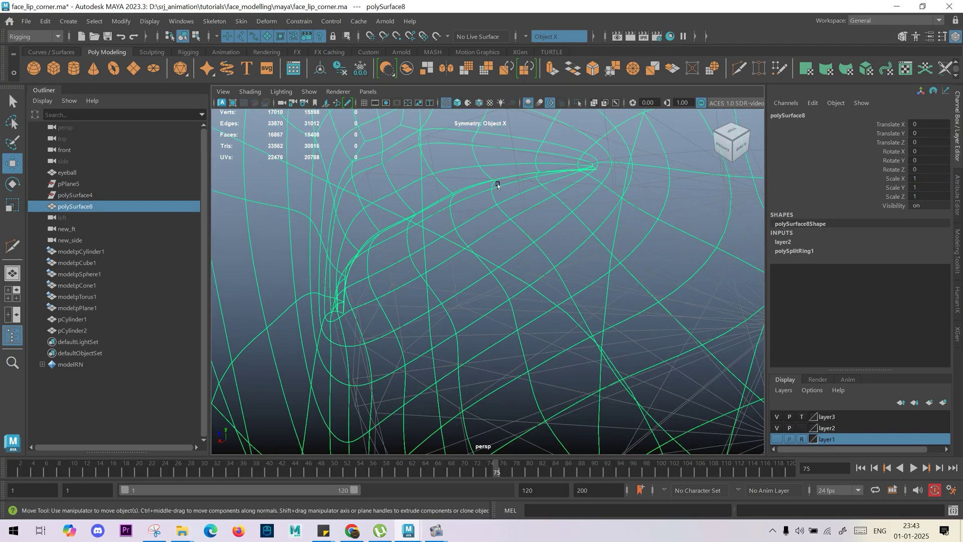
pyautogui.click(577, 103)
pyautogui.scroll(-4, 440, 252)
pyautogui.keyDown('alt'); pyautogui.moveTo(374, 271); pyautogui.dragTo(443, 275); pyautogui.keyUp('alt')
pyautogui.scroll(4, 419, 325)
pyautogui.keyDown('alt'); pyautogui.moveTo(484, 221); pyautogui.dragTo(479, 301); pyautogui.keyUp('alt')
# Step: Show the head shaded, select the border edge loop around the lip opening, and turn off soft selection
pyautogui.press('5')
pyautogui.keyDown('alt'); pyautogui.moveTo(480, 301); pyautogui.dragTo(662, 389, button='middle'); pyautogui.keyUp('alt')
pyautogui.moveTo(634, 321); pyautogui.dragTo(628, 273, button='right')
pyautogui.doubleClick(584, 297)
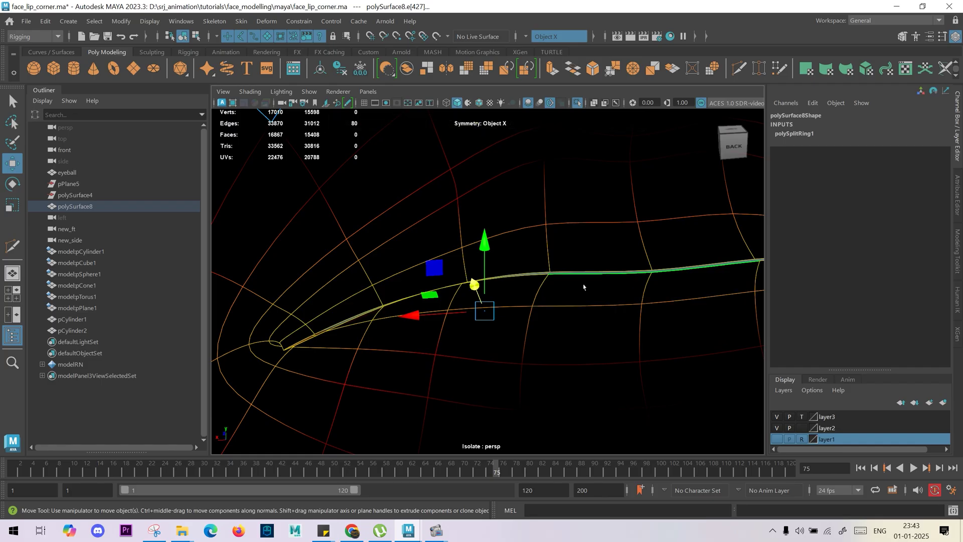
pyautogui.press('b')
pyautogui.moveTo(576, 286)
pyautogui.keyDown('alt'); pyautogui.mouseDown()
pyautogui.moveTo(492, 318)
pyautogui.moveTo(422, 253)
pyautogui.moveTo(528, 264)
pyautogui.moveTo(538, 254)
pyautogui.moveTo(580, 275)
pyautogui.mouseUp(); pyautogui.keyUp('alt')
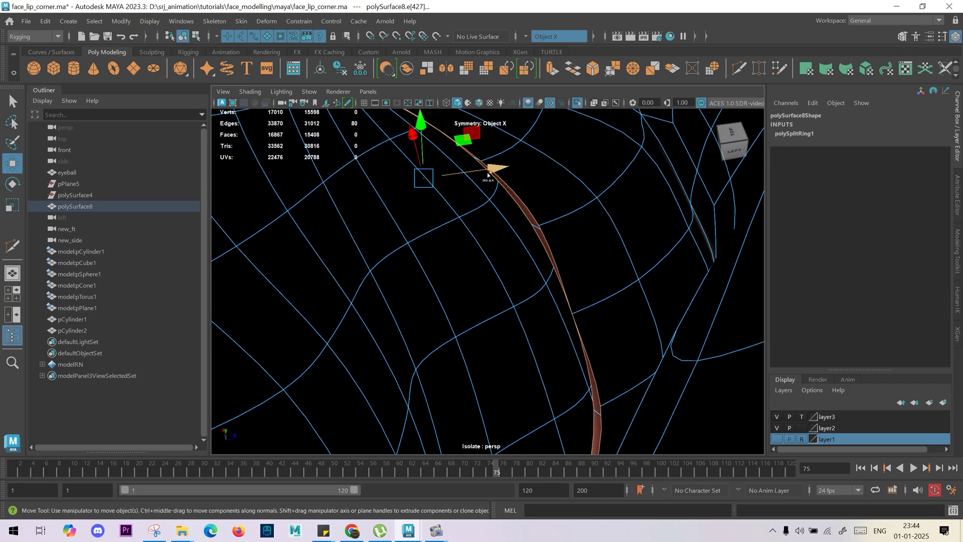
# Step: Extrude the lip border edges backward into the mouth and show the mesh without smoothing
pyautogui.keyDown('shift'); pyautogui.moveTo(491, 267); pyautogui.dragTo(491, 266, button='right'); pyautogui.keyUp('shift')
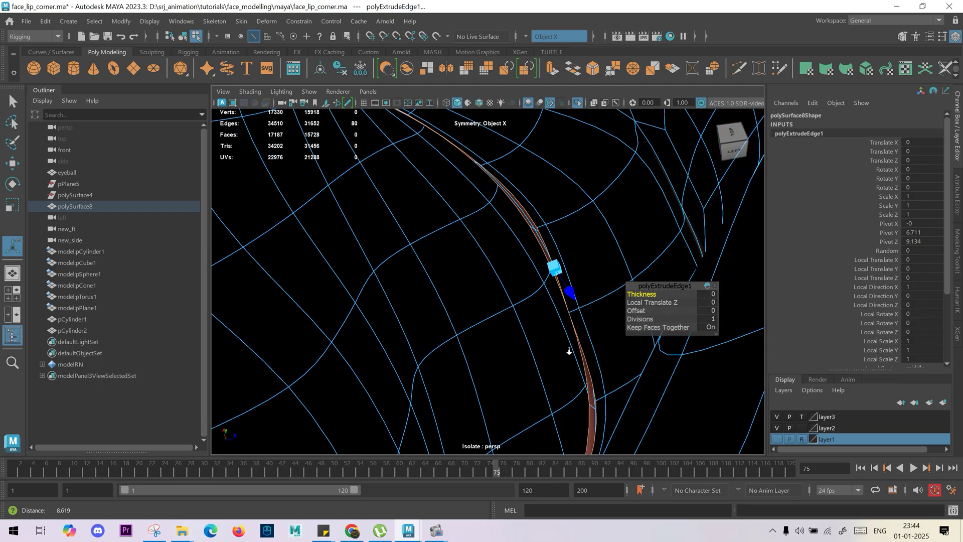
pyautogui.moveTo(502, 164); pyautogui.dragTo(460, 172)
pyautogui.press('1')
pyautogui.keyDown('alt'); pyautogui.moveTo(521, 213); pyautogui.dragTo(571, 249); pyautogui.keyUp('alt')
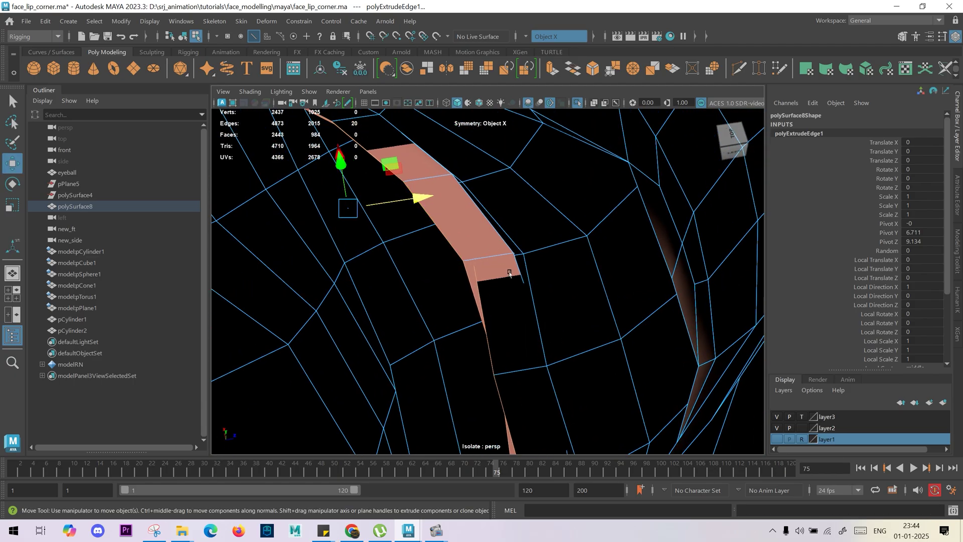
pyautogui.keyDown('alt'); pyautogui.moveTo(498, 274); pyautogui.dragTo(480, 265); pyautogui.keyUp('alt')
# Step: Adjust the position of the extruded lip edges inside the mouth, checking them from the front and the side
pyautogui.moveTo(431, 211); pyautogui.dragTo(413, 234)
pyautogui.keyDown('alt'); pyautogui.moveTo(413, 234); pyautogui.dragTo(412, 286, button='middle'); pyautogui.keyUp('alt')
pyautogui.moveTo(413, 286)
pyautogui.keyDown('alt'); pyautogui.mouseDown()
pyautogui.moveTo(376, 320)
pyautogui.moveTo(400, 276)
pyautogui.mouseUp(); pyautogui.keyUp('alt')
pyautogui.keyDown('alt'); pyautogui.moveTo(445, 317); pyautogui.dragTo(404, 293); pyautogui.keyUp('alt')
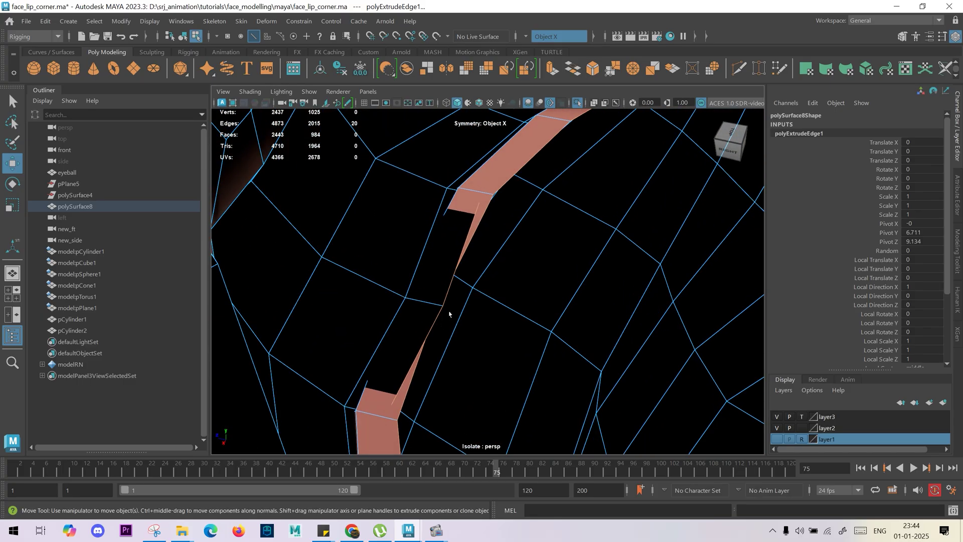
pyautogui.keyDown('alt'); pyautogui.moveTo(444, 315); pyautogui.dragTo(423, 274); pyautogui.keyUp('alt')
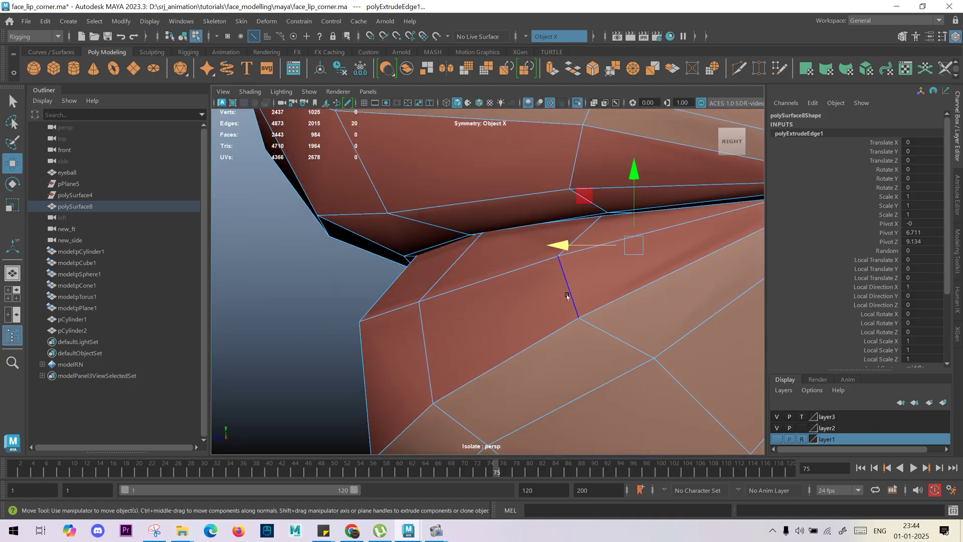
pyautogui.moveTo(567, 296)
pyautogui.keyDown('alt'); pyautogui.mouseDown()
pyautogui.moveTo(481, 319)
pyautogui.moveTo(512, 318)
pyautogui.moveTo(465, 288)
pyautogui.moveTo(533, 258)
pyautogui.mouseUp(); pyautogui.keyUp('alt')
pyautogui.moveTo(378, 302); pyautogui.dragTo(377, 306)
pyautogui.keyDown('alt'); pyautogui.moveTo(442, 321); pyautogui.dragTo(633, 284); pyautogui.keyUp('alt')
pyautogui.keyDown('alt'); pyautogui.moveTo(251, 240); pyautogui.dragTo(344, 285, button='middle'); pyautogui.keyUp('alt')
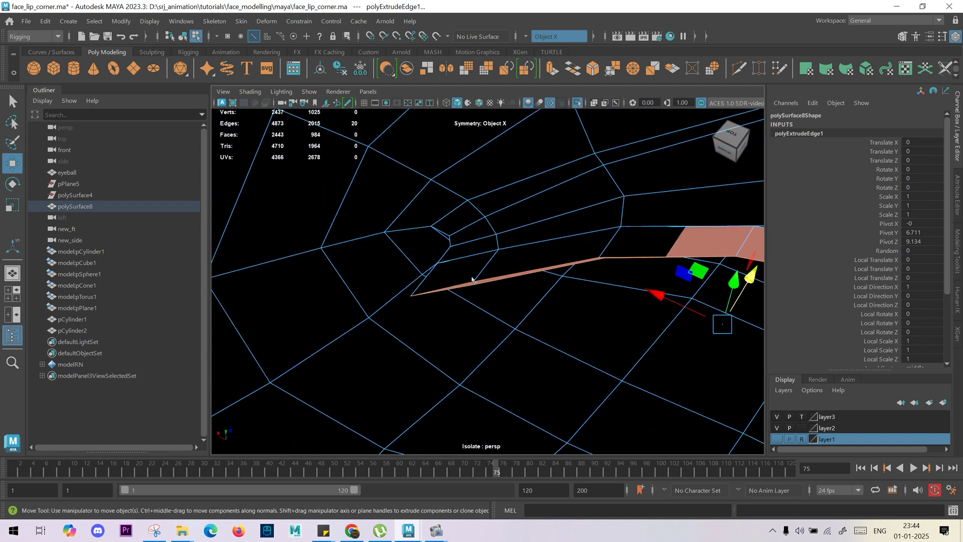
# Step: Enable vertex selection and reposition the extruded strip's end vertex at the mouth corner
pyautogui.keyDown('alt'); pyautogui.moveTo(414, 301); pyautogui.dragTo(414, 280); pyautogui.keyUp('alt')
pyautogui.keyDown('alt'); pyautogui.moveTo(414, 280); pyautogui.dragTo(445, 280, button='right'); pyautogui.keyUp('alt')
pyautogui.press('F9')
pyautogui.click(406, 292)
pyautogui.keyDown('alt'); pyautogui.moveTo(407, 261); pyautogui.dragTo(395, 294); pyautogui.keyUp('alt')
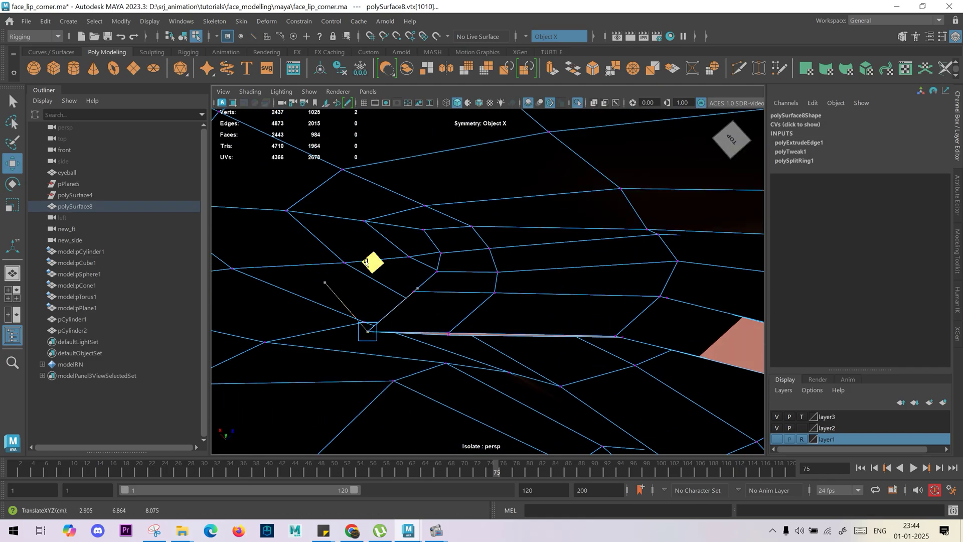
# Step: Raise the extruded upper-lip vertex beside the mouth corner to open the strip vertically
pyautogui.keyDown('alt'); pyautogui.moveTo(451, 313); pyautogui.dragTo(471, 274); pyautogui.keyUp('alt')
pyautogui.click(452, 307)
pyautogui.keyDown('alt'); pyautogui.moveTo(451, 196); pyautogui.dragTo(445, 171); pyautogui.keyUp('alt')
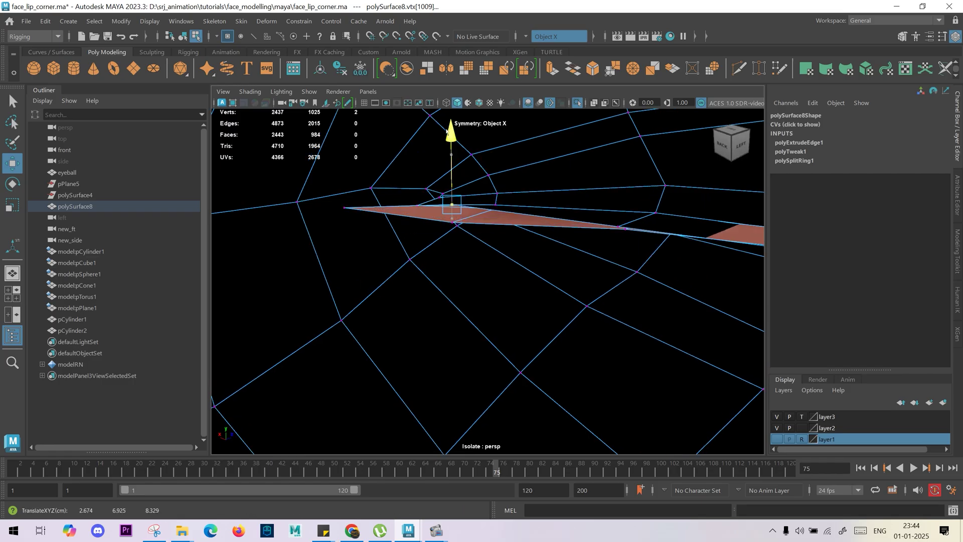
pyautogui.keyDown('alt'); pyautogui.moveTo(451, 236); pyautogui.dragTo(447, 135); pyautogui.keyUp('alt')
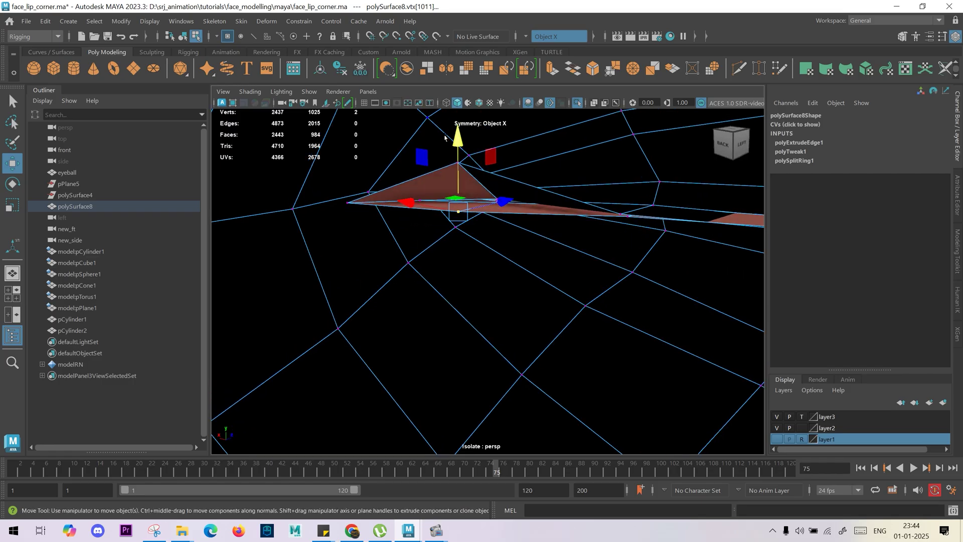
# Step: Move the next extruded vertices along the lips and the lower corner vertex horizontally, keeping the strip's depth even
pyautogui.keyDown('alt'); pyautogui.moveTo(453, 172); pyautogui.dragTo(631, 289); pyautogui.keyUp('alt')
pyautogui.keyDown('alt'); pyautogui.moveTo(647, 327); pyautogui.dragTo(535, 280); pyautogui.keyUp('alt')
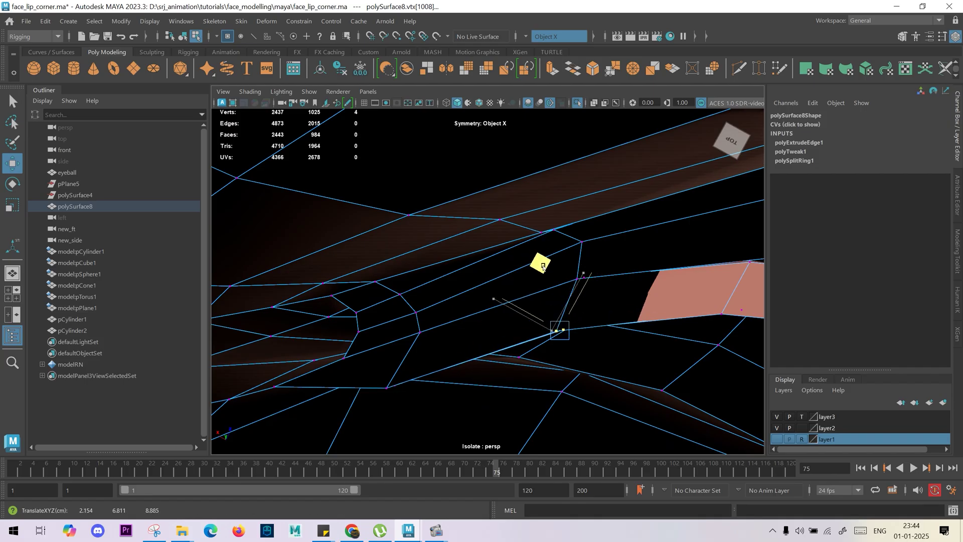
pyautogui.keyDown('alt'); pyautogui.moveTo(580, 328); pyautogui.dragTo(524, 273); pyautogui.keyUp('alt')
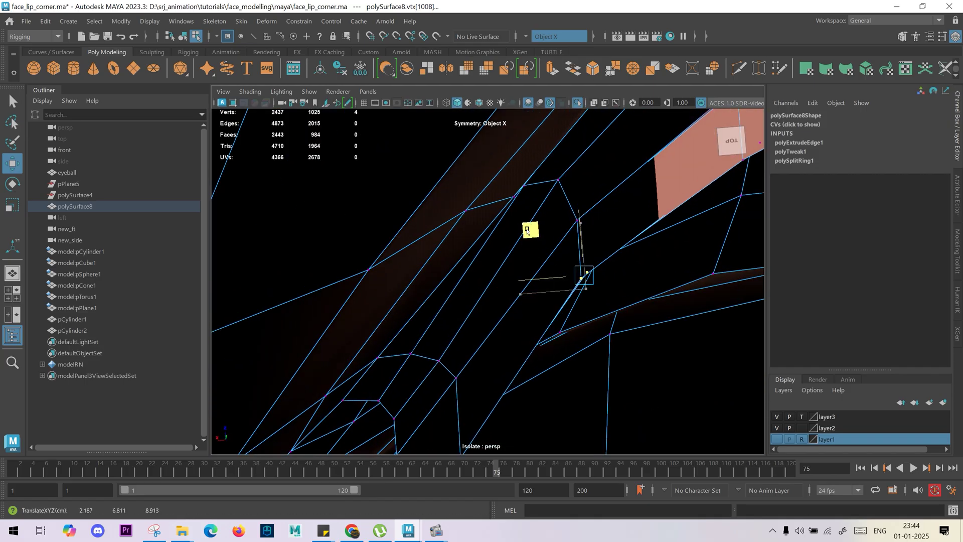
pyautogui.keyDown('alt'); pyautogui.moveTo(527, 231); pyautogui.dragTo(469, 213); pyautogui.keyUp('alt')
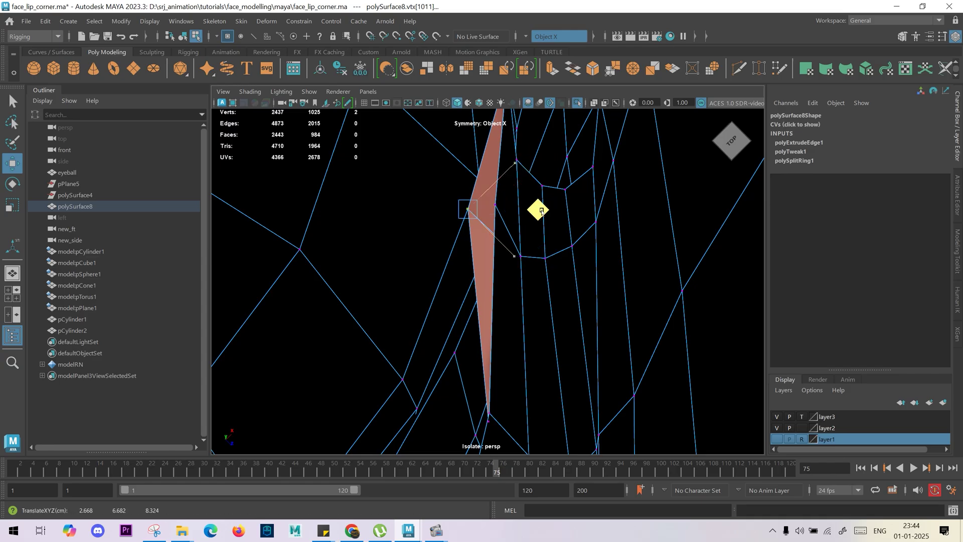
pyautogui.keyDown('alt'); pyautogui.moveTo(566, 215); pyautogui.dragTo(382, 148); pyautogui.keyUp('alt')
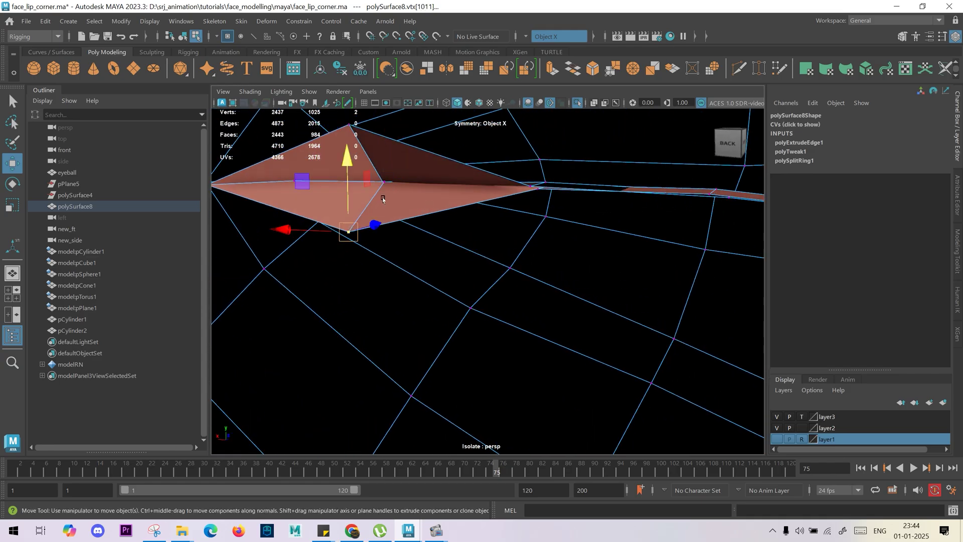
# Step: Adjust the remaining lip vertices near the mouth corner and preview the mesh smoothed from the front
pyautogui.keyDown('alt'); pyautogui.moveTo(373, 199); pyautogui.dragTo(446, 220); pyautogui.keyUp('alt')
pyautogui.keyDown('alt'); pyautogui.moveTo(478, 282); pyautogui.dragTo(435, 301); pyautogui.keyUp('alt')
pyautogui.click(384, 250)
pyautogui.click(412, 284)
pyautogui.keyDown('alt'); pyautogui.moveTo(410, 344); pyautogui.dragTo(530, 268); pyautogui.keyUp('alt')
pyautogui.keyDown('alt'); pyautogui.moveTo(551, 196); pyautogui.dragTo(494, 323); pyautogui.keyUp('alt')
pyautogui.click(465, 316)
pyautogui.keyDown('alt'); pyautogui.moveTo(494, 323); pyautogui.dragTo(365, 325, button='right'); pyautogui.keyUp('alt')
pyautogui.scroll(-2, 399, 318)
pyautogui.press('3')
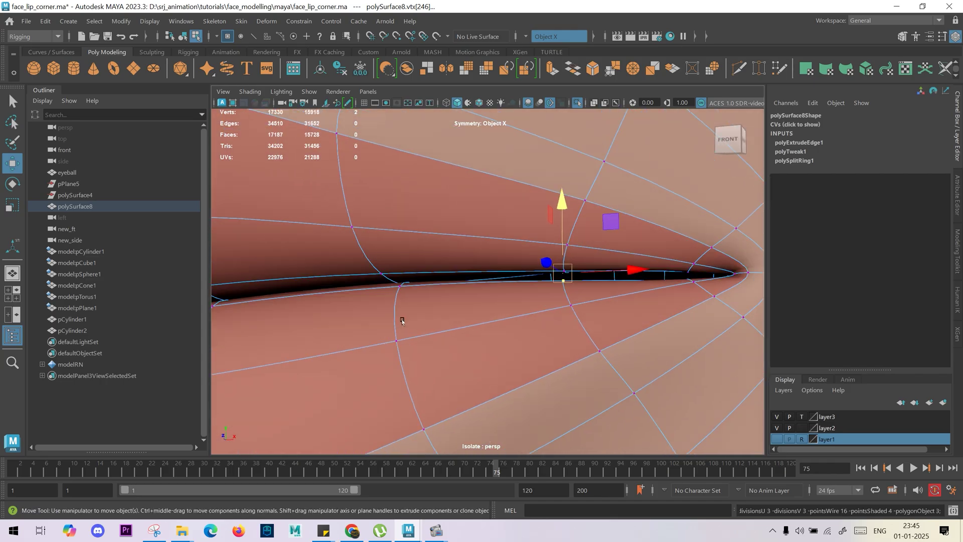
# Step: Leave vertex selection and examine the smoothed lips and mouth corner from the front and inside
pyautogui.scroll(-3, 383, 354)
pyautogui.press('F8')
pyautogui.keyDown('alt'); pyautogui.moveTo(581, 180); pyautogui.dragTo(506, 200, button='right'); pyautogui.keyUp('alt')
pyautogui.keyDown('alt'); pyautogui.moveTo(507, 201); pyautogui.dragTo(532, 206); pyautogui.keyUp('alt')
pyautogui.click(707, 428)
pyautogui.keyDown('alt'); pyautogui.moveTo(498, 318); pyautogui.dragTo(561, 312, button='right'); pyautogui.keyUp('alt')
pyautogui.click(561, 312)
pyautogui.keyDown('alt'); pyautogui.moveTo(522, 333); pyautogui.dragTo(580, 321); pyautogui.keyUp('alt')
# Step: Adjust the height of the lip-edge vertices beside the mouth corner on the unsmoothed mesh, and preview it smoothed
pyautogui.press('1')
pyautogui.moveTo(475, 336); pyautogui.dragTo(506, 350, button='right')
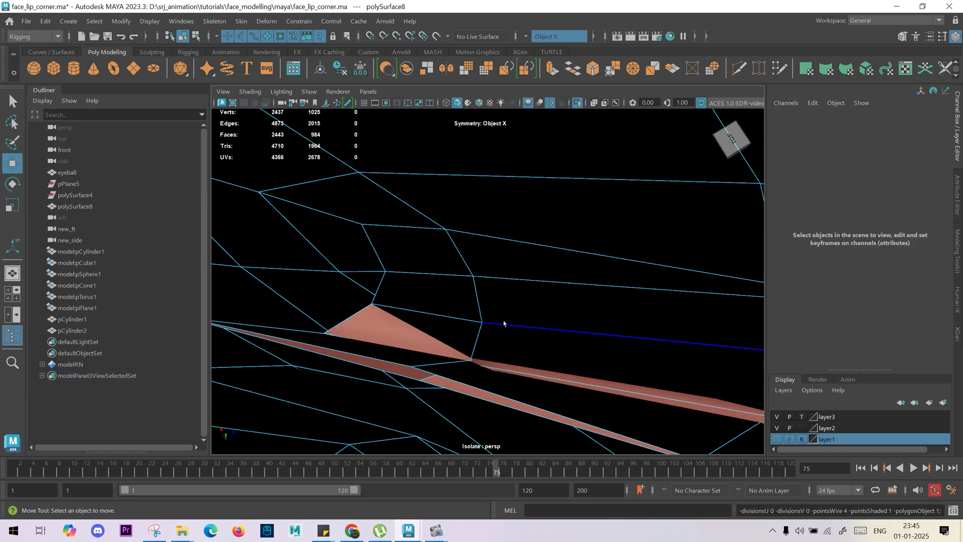
pyautogui.click(483, 324)
pyautogui.keyDown('alt'); pyautogui.moveTo(484, 337); pyautogui.dragTo(409, 284); pyautogui.keyUp('alt')
pyautogui.keyDown('alt'); pyautogui.moveTo(409, 284); pyautogui.dragTo(415, 340, button='middle'); pyautogui.keyUp('alt')
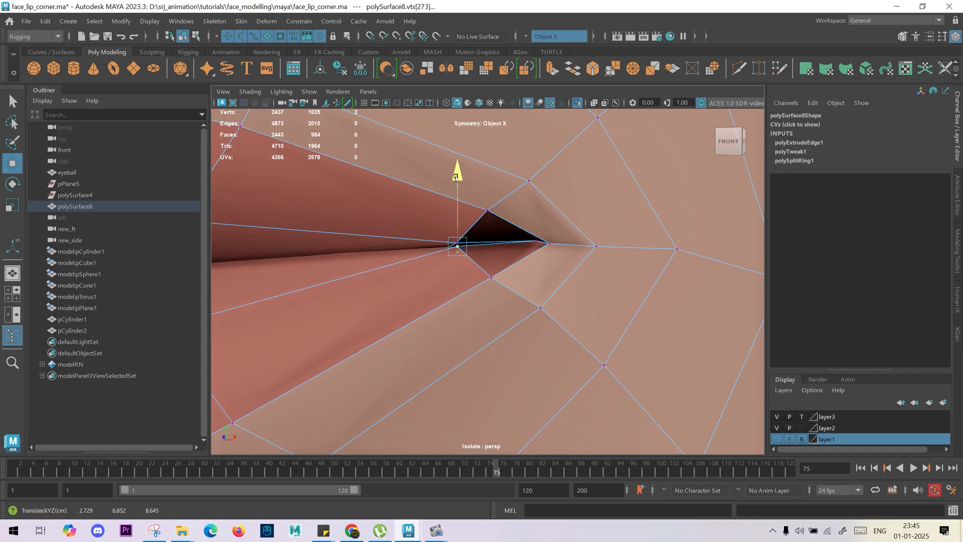
pyautogui.keyDown('alt'); pyautogui.moveTo(455, 178); pyautogui.dragTo(444, 284); pyautogui.keyUp('alt')
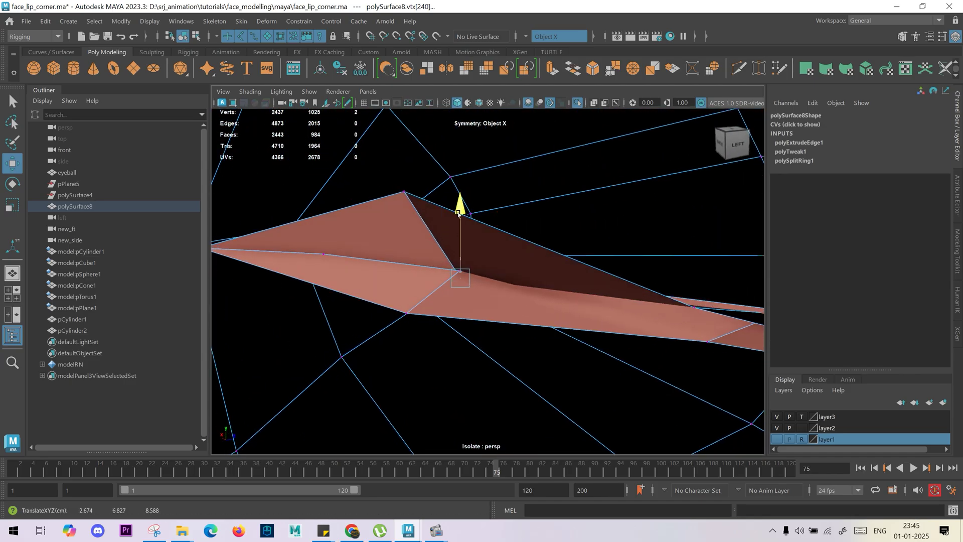
pyautogui.keyDown('alt'); pyautogui.moveTo(472, 244); pyautogui.dragTo(434, 258); pyautogui.keyUp('alt')
pyautogui.press('3')
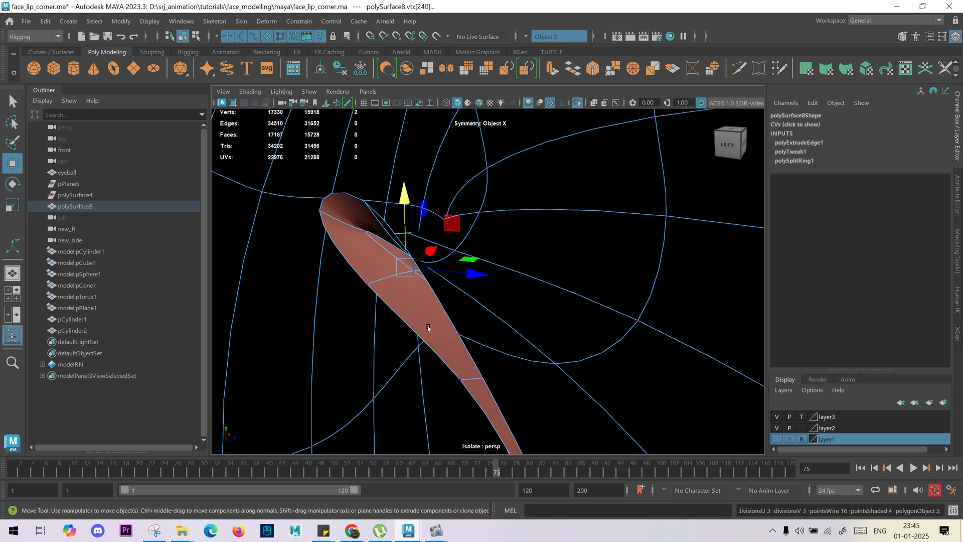
# Step: Lower the extruded upper-lip vertex beside the mouth corner on the unsmoothed mesh
pyautogui.keyDown('alt'); pyautogui.moveTo(400, 311); pyautogui.dragTo(542, 294); pyautogui.keyUp('alt')
pyautogui.keyDown('alt'); pyautogui.moveTo(542, 294); pyautogui.dragTo(504, 289, button='middle'); pyautogui.keyUp('alt')
pyautogui.press('1')
pyautogui.moveTo(448, 167); pyautogui.dragTo(458, 234)
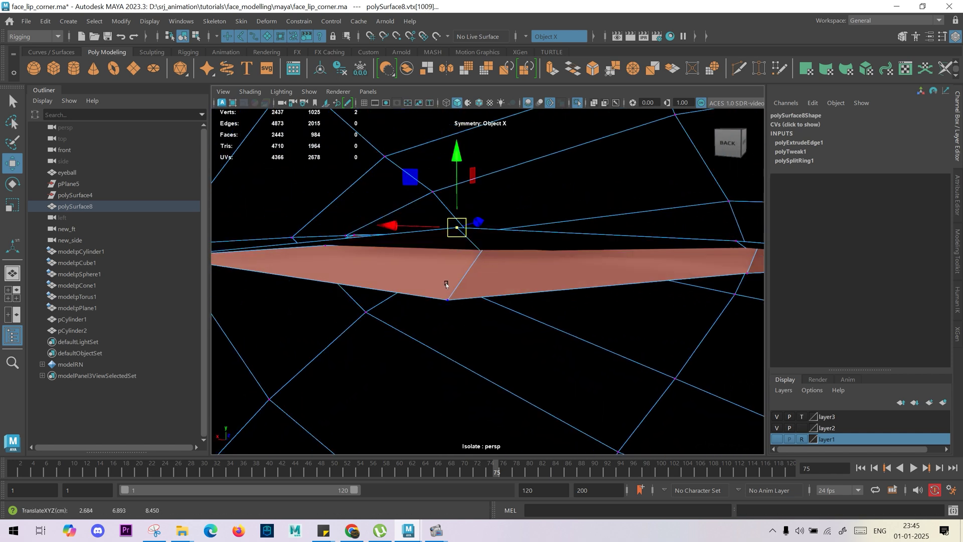
# Step: Fine-tune the lower extruded vertex and the lip-edge vertex by the mouth corner vertically, checking the smoothed result
pyautogui.press('3')
pyautogui.keyDown('alt'); pyautogui.moveTo(450, 278); pyautogui.dragTo(457, 257); pyautogui.keyUp('alt')
pyautogui.keyDown('alt'); pyautogui.moveTo(457, 257); pyautogui.dragTo(322, 282, button='middle'); pyautogui.keyUp('alt')
pyautogui.keyDown('alt'); pyautogui.moveTo(322, 282); pyautogui.dragTo(485, 256, button='right'); pyautogui.keyUp('alt')
pyautogui.press('1')
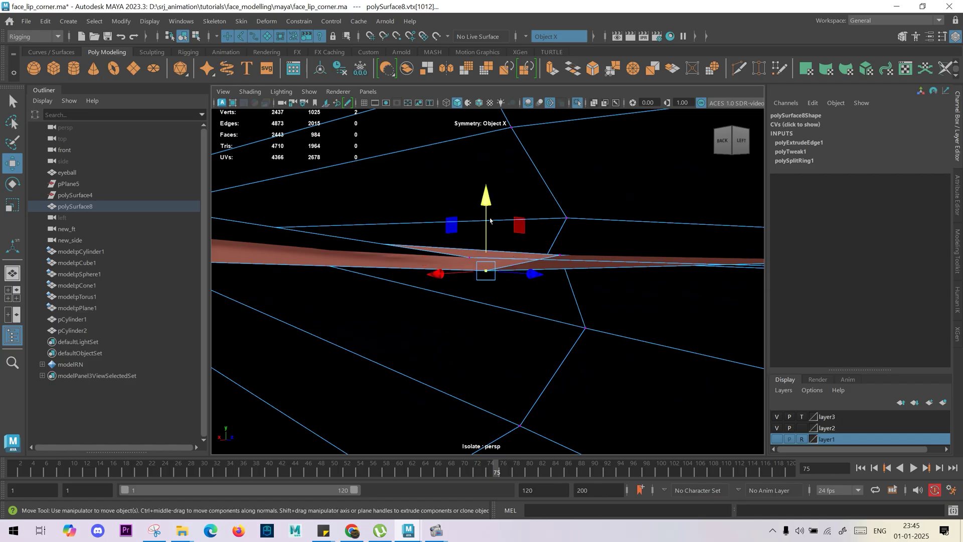
pyautogui.keyDown('alt'); pyautogui.moveTo(484, 200); pyautogui.dragTo(427, 256); pyautogui.keyUp('alt')
pyautogui.keyDown('alt'); pyautogui.moveTo(442, 216); pyautogui.dragTo(465, 253); pyautogui.keyUp('alt')
pyautogui.press('3')
pyautogui.click(458, 219)
pyautogui.click(460, 254)
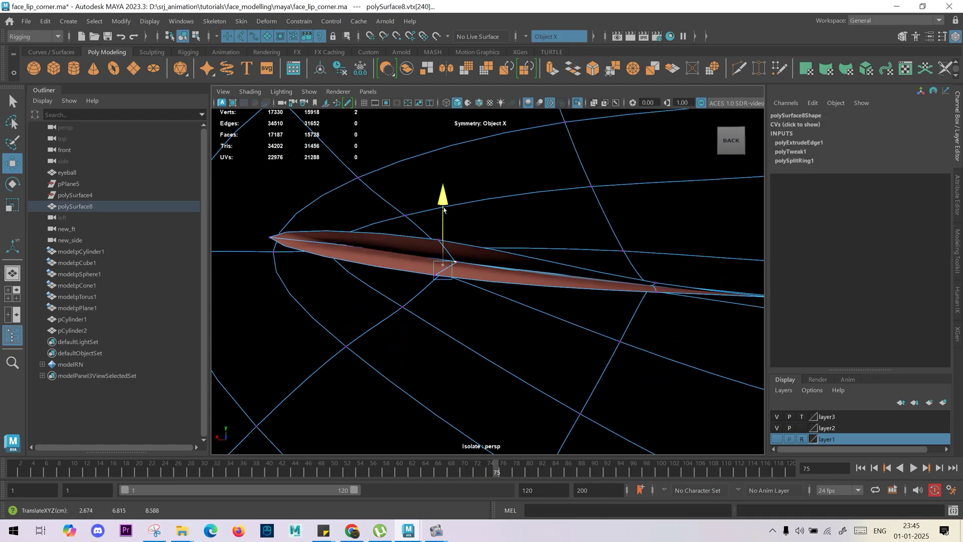
# Step: Leave vertex selection and examine the smoothed mouth opening as a whole
pyautogui.keyDown('alt'); pyautogui.moveTo(479, 257); pyautogui.dragTo(639, 364); pyautogui.keyUp('alt')
pyautogui.press('F8')
pyautogui.scroll(-5, 639, 365)
pyautogui.keyDown('alt'); pyautogui.moveTo(491, 311); pyautogui.dragTo(555, 351); pyautogui.keyUp('alt')
pyautogui.keyDown('alt'); pyautogui.moveTo(555, 351); pyautogui.dragTo(447, 361, button='middle'); pyautogui.keyUp('alt')
pyautogui.keyDown('alt'); pyautogui.moveTo(447, 361); pyautogui.dragTo(525, 369); pyautogui.keyUp('alt')
# Step: Turn off smoothing and select the free border edges of the extruded strip all around the mouth opening
pyautogui.press('1')
pyautogui.keyDown('alt'); pyautogui.moveTo(538, 335); pyautogui.dragTo(518, 252); pyautogui.keyUp('alt')
pyautogui.press('F10')
pyautogui.click(498, 302)
pyautogui.keyDown('alt'); pyautogui.moveTo(498, 298); pyautogui.dragTo(529, 291); pyautogui.keyUp('alt')
pyautogui.keyDown('alt'); pyautogui.moveTo(529, 291); pyautogui.dragTo(572, 370, button='right'); pyautogui.keyUp('alt')
pyautogui.keyDown('alt'); pyautogui.moveTo(572, 370); pyautogui.dragTo(609, 362); pyautogui.keyUp('alt')
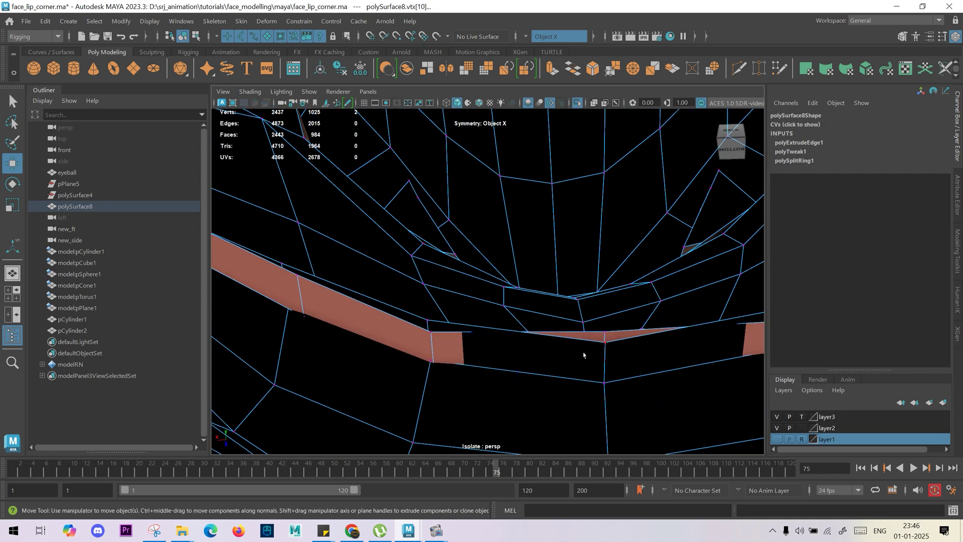
pyautogui.keyDown('alt'); pyautogui.moveTo(568, 320); pyautogui.dragTo(600, 317); pyautogui.keyUp('alt')
pyautogui.press('F10')
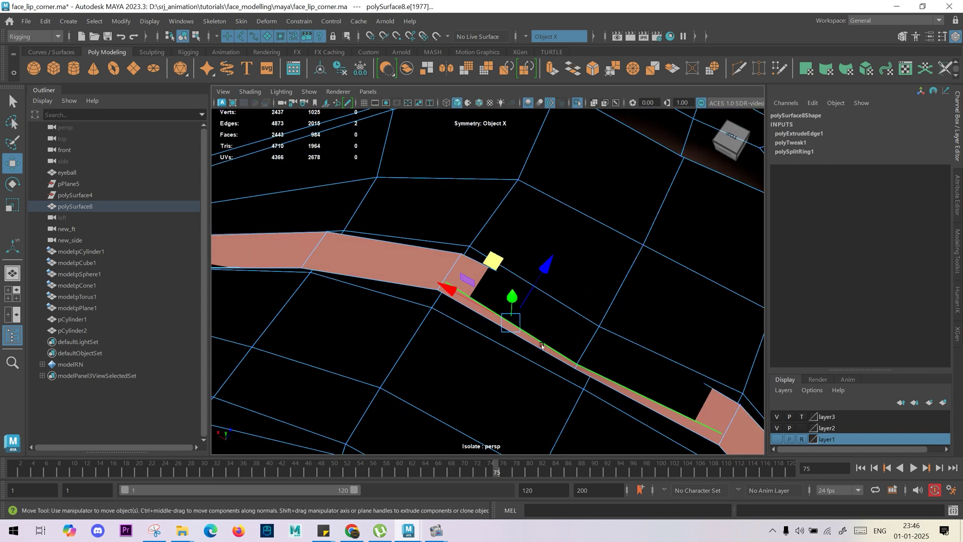
pyautogui.keyDown('alt'); pyautogui.moveTo(522, 355); pyautogui.dragTo(563, 406); pyautogui.keyUp('alt')
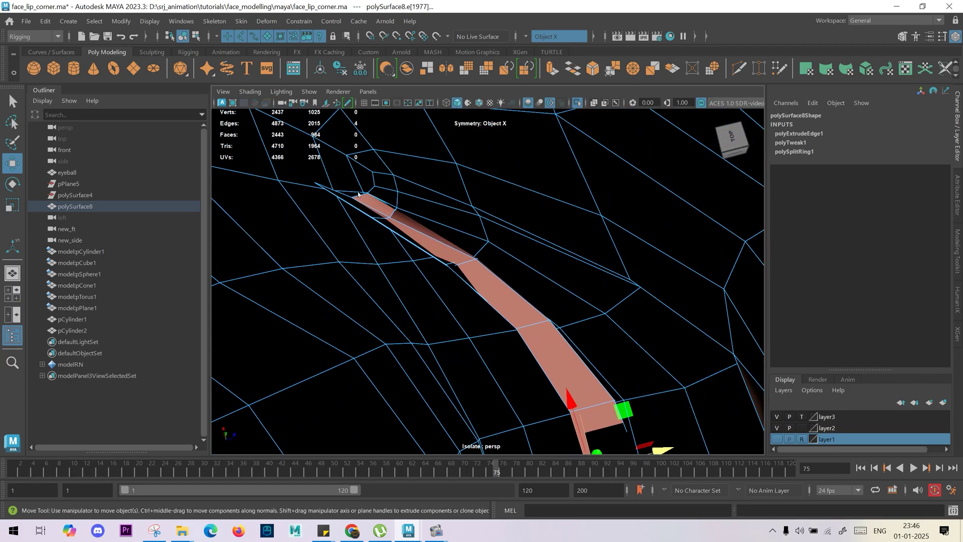
pyautogui.keyDown('alt'); pyautogui.moveTo(457, 239); pyautogui.dragTo(450, 308); pyautogui.keyUp('alt')
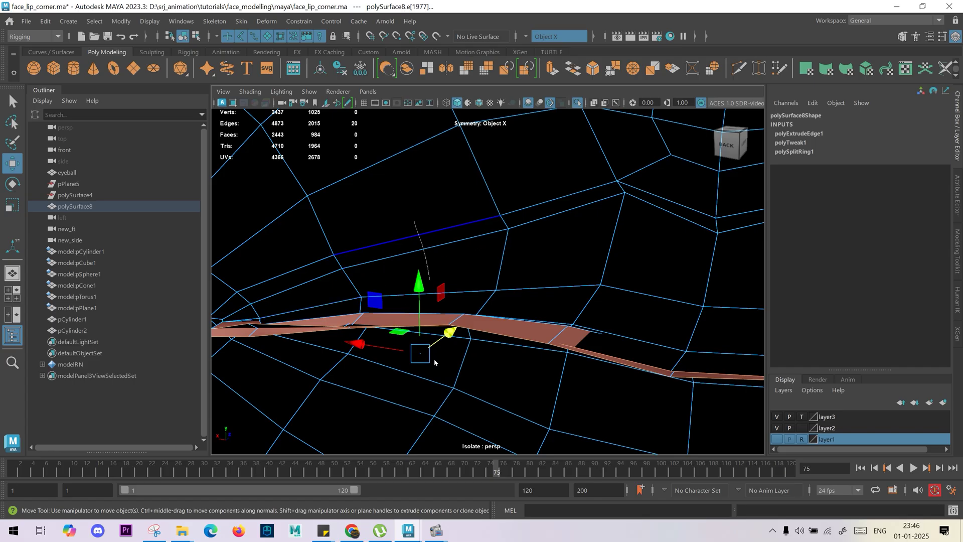
# Step: Extrude the strip's border edges with a Local Translate Z of about -0.472 to flare behind the lips
pyautogui.keyDown('shift'); pyautogui.moveTo(414, 221); pyautogui.dragTo(436, 373, button='right'); pyautogui.keyUp('shift')
pyautogui.keyDown('alt'); pyautogui.moveTo(436, 372); pyautogui.dragTo(602, 374); pyautogui.keyUp('alt')
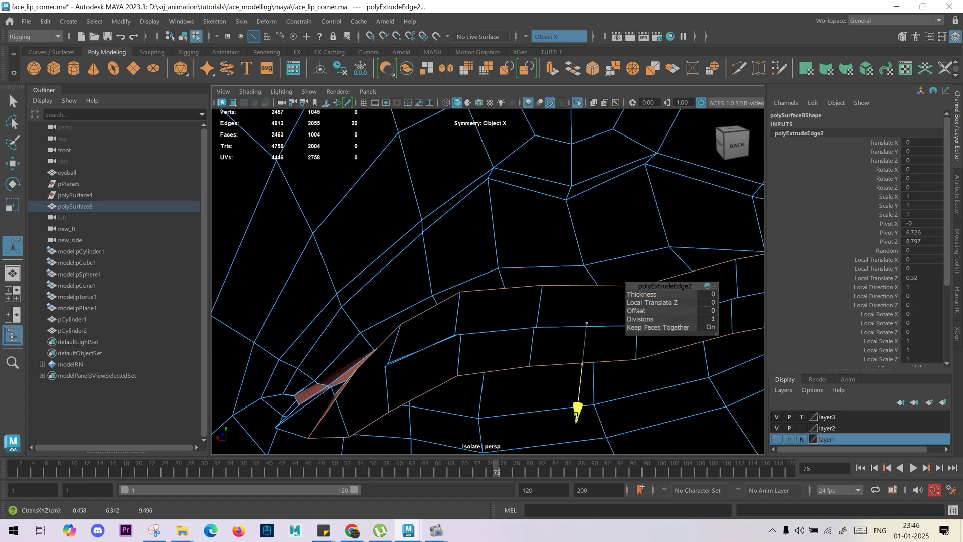
pyautogui.moveTo(577, 423); pyautogui.dragTo(571, 275)
pyautogui.keyDown('alt'); pyautogui.moveTo(571, 275); pyautogui.dragTo(438, 323); pyautogui.keyUp('alt')
pyautogui.keyDown('alt'); pyautogui.moveTo(438, 323); pyautogui.dragTo(482, 311, button='middle'); pyautogui.keyUp('alt')
pyautogui.keyDown('alt'); pyautogui.moveTo(471, 301); pyautogui.dragTo(504, 294, button='right'); pyautogui.keyUp('alt')
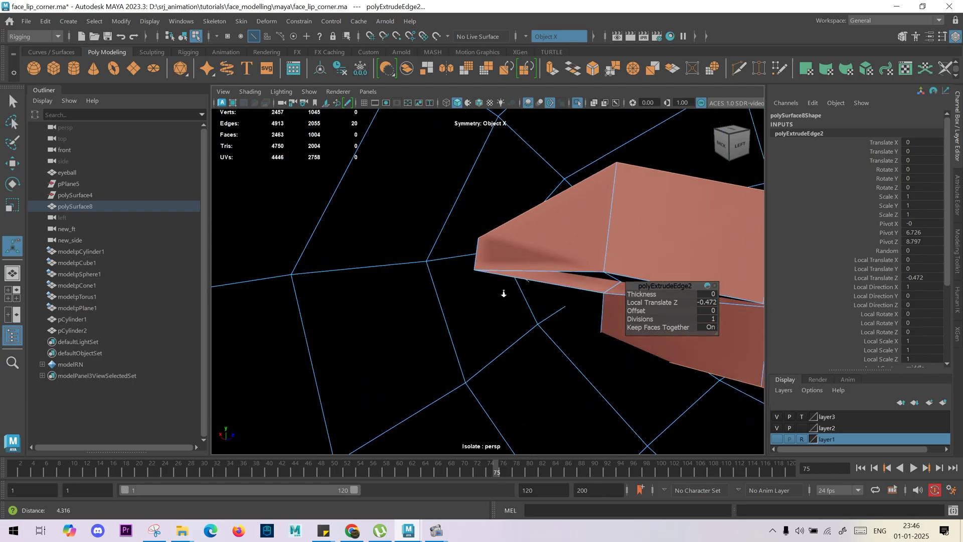
# Step: Enable vertex selection and reposition the newly extruded vertex near the mouth corner
pyautogui.keyDown('alt'); pyautogui.moveTo(504, 293); pyautogui.dragTo(470, 210); pyautogui.keyUp('alt')
pyautogui.press('F9')
pyautogui.click(409, 164)
pyautogui.keyDown('alt'); pyautogui.moveTo(409, 170); pyautogui.dragTo(417, 226); pyautogui.keyUp('alt')
pyautogui.keyDown('alt'); pyautogui.moveTo(417, 226); pyautogui.dragTo(428, 254, button='middle'); pyautogui.keyUp('alt')
pyautogui.press('w')
pyautogui.keyDown('alt'); pyautogui.moveTo(489, 241); pyautogui.dragTo(464, 226, button='right'); pyautogui.keyUp('alt')
pyautogui.moveTo(411, 160); pyautogui.dragTo(401, 173)
# Step: Reposition the strip's outermost border vertex at the mouth corner so it sits behind the lips
pyautogui.moveTo(366, 211); pyautogui.dragTo(367, 213)
pyautogui.keyDown('alt'); pyautogui.moveTo(369, 216); pyautogui.dragTo(436, 186); pyautogui.keyUp('alt')
pyautogui.keyDown('alt'); pyautogui.moveTo(355, 335); pyautogui.dragTo(401, 359); pyautogui.keyUp('alt')
pyautogui.keyDown('alt'); pyautogui.moveTo(404, 351); pyautogui.dragTo(433, 387); pyautogui.keyUp('alt')
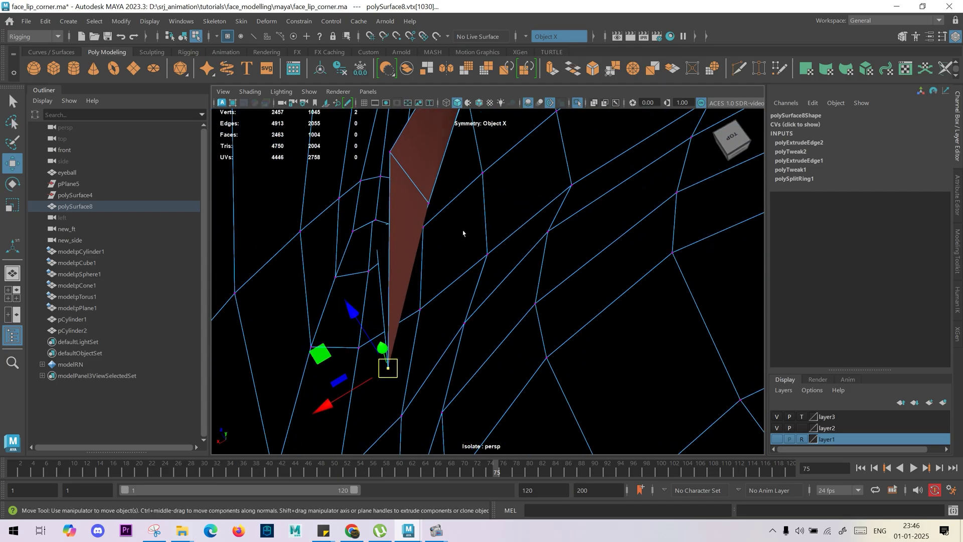
pyautogui.keyDown('alt'); pyautogui.moveTo(462, 232); pyautogui.dragTo(426, 397); pyautogui.keyUp('alt')
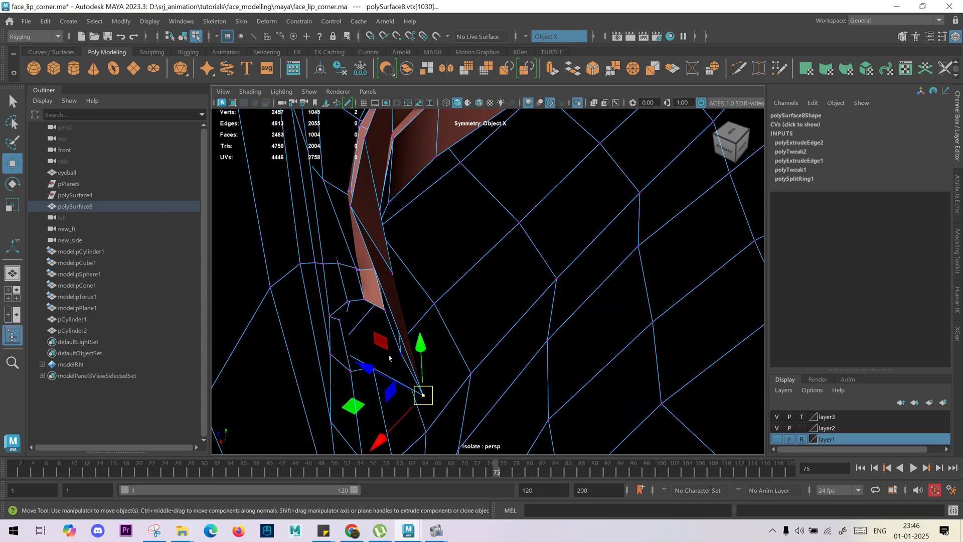
# Step: Move the lower border vertex beside the mouth corner downward and back to open the strip
pyautogui.click(423, 395)
pyautogui.keyDown('alt'); pyautogui.moveTo(423, 396); pyautogui.dragTo(438, 316, button='middle'); pyautogui.keyUp('alt')
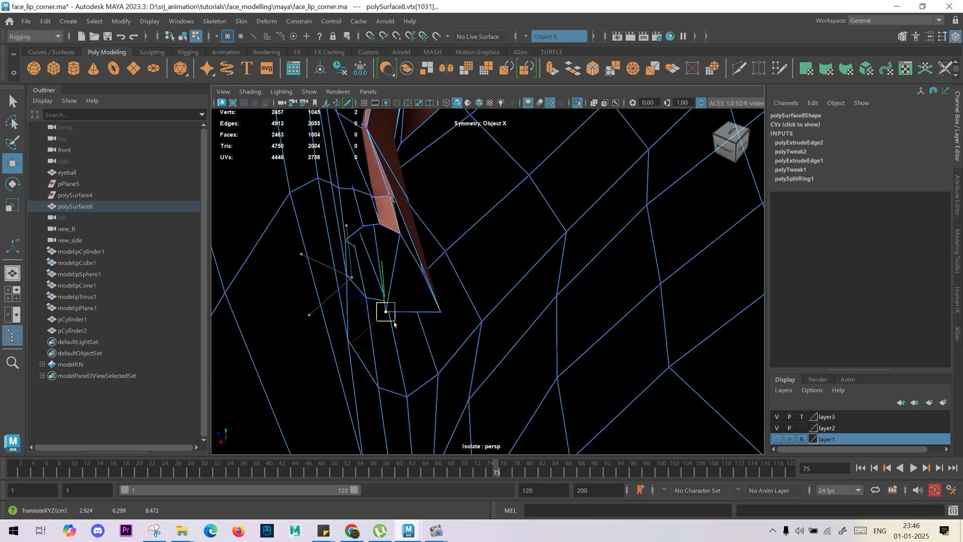
pyautogui.keyDown('alt'); pyautogui.moveTo(418, 329); pyautogui.dragTo(456, 264); pyautogui.keyUp('alt')
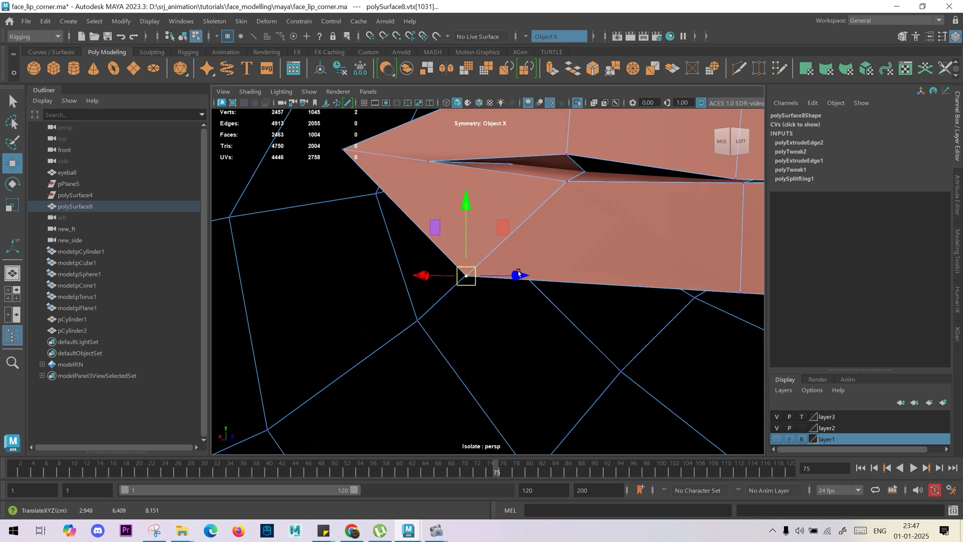
pyautogui.keyDown('alt'); pyautogui.moveTo(519, 274); pyautogui.dragTo(521, 368, button='middle'); pyautogui.keyUp('alt')
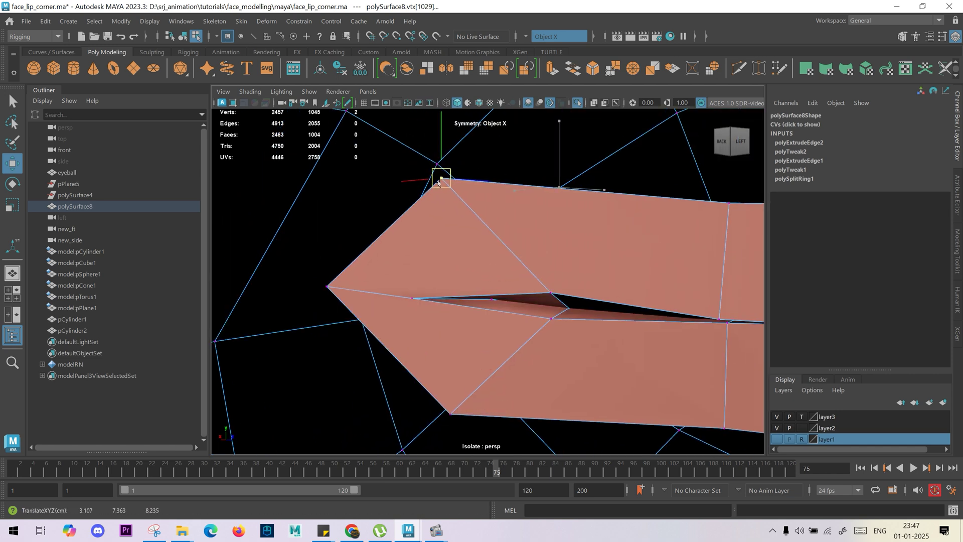
# Step: Reposition the upper border vertices from beside the mouth corner towards the middle of the lip
pyautogui.keyDown('alt'); pyautogui.moveTo(438, 182); pyautogui.dragTo(413, 339); pyautogui.keyUp('alt')
pyautogui.keyDown('alt'); pyautogui.moveTo(447, 391); pyautogui.dragTo(314, 340); pyautogui.keyUp('alt')
pyautogui.keyDown('alt'); pyautogui.moveTo(544, 336); pyautogui.dragTo(413, 272, button='middle'); pyautogui.keyUp('alt')
pyautogui.keyDown('alt'); pyautogui.moveTo(453, 267); pyautogui.dragTo(467, 229); pyautogui.keyUp('alt')
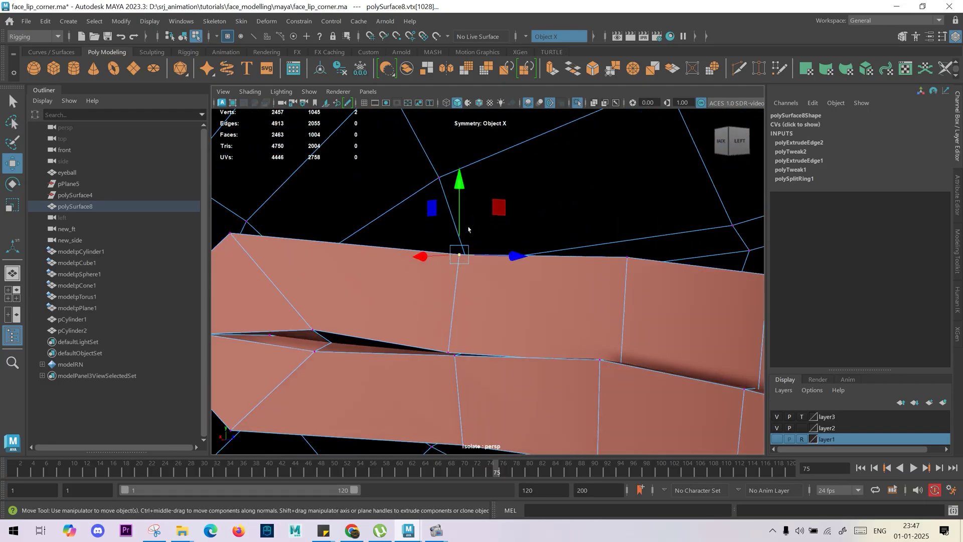
pyautogui.keyDown('alt'); pyautogui.moveTo(470, 293); pyautogui.dragTo(492, 135, button='middle'); pyautogui.keyUp('alt')
# Step: Adjust the position of the next lower border vertex inward from the mouth corner
pyautogui.keyDown('alt'); pyautogui.moveTo(397, 339); pyautogui.dragTo(533, 341); pyautogui.keyUp('alt')
pyautogui.keyDown('alt'); pyautogui.moveTo(533, 341); pyautogui.dragTo(438, 324, button='right'); pyautogui.keyUp('alt')
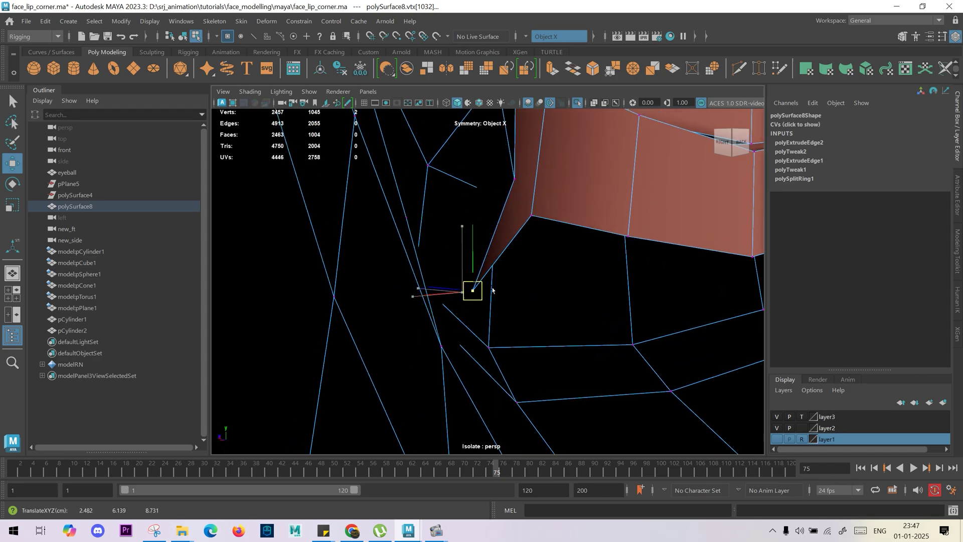
pyautogui.keyDown('alt'); pyautogui.moveTo(539, 267); pyautogui.dragTo(464, 301); pyautogui.keyUp('alt')
pyautogui.keyDown('alt'); pyautogui.moveTo(464, 301); pyautogui.dragTo(436, 261, button='right'); pyautogui.keyUp('alt')
pyautogui.moveTo(437, 260)
pyautogui.keyDown('alt'); pyautogui.mouseDown()
pyautogui.moveTo(460, 278)
pyautogui.moveTo(451, 263)
pyautogui.mouseUp(); pyautogui.keyUp('alt')
pyautogui.click(456, 289)
pyautogui.click(577, 287)
# Step: Lower the border vertex next to the centre of the lower lip to even out the strip's edge
pyautogui.keyDown('alt'); pyautogui.moveTo(577, 288); pyautogui.dragTo(533, 332); pyautogui.keyUp('alt')
pyautogui.click(597, 253)
pyautogui.keyDown('alt'); pyautogui.moveTo(599, 256); pyautogui.dragTo(693, 234); pyautogui.keyUp('alt')
pyautogui.keyDown('alt'); pyautogui.moveTo(552, 250); pyautogui.dragTo(321, 231, button='middle'); pyautogui.keyUp('alt')
pyautogui.click(645, 217)
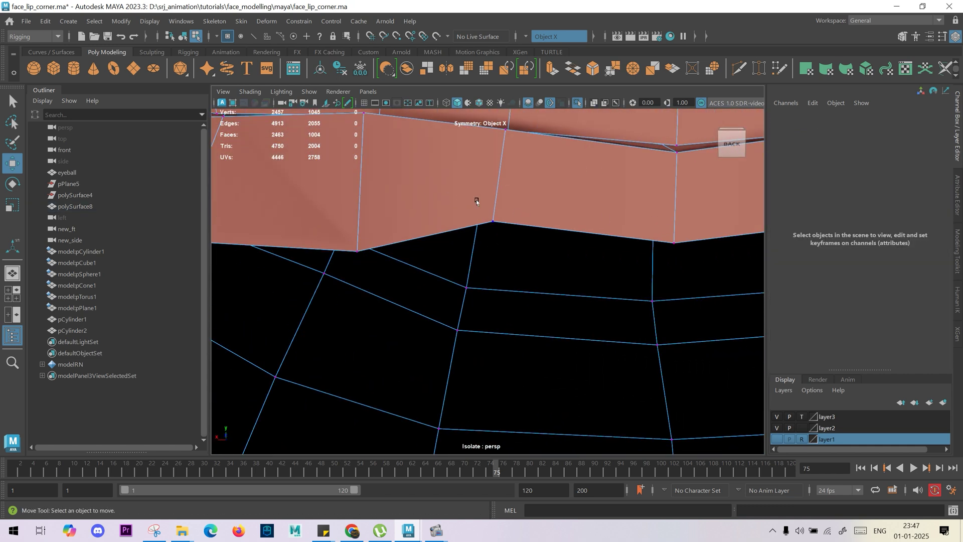
pyautogui.click(492, 221)
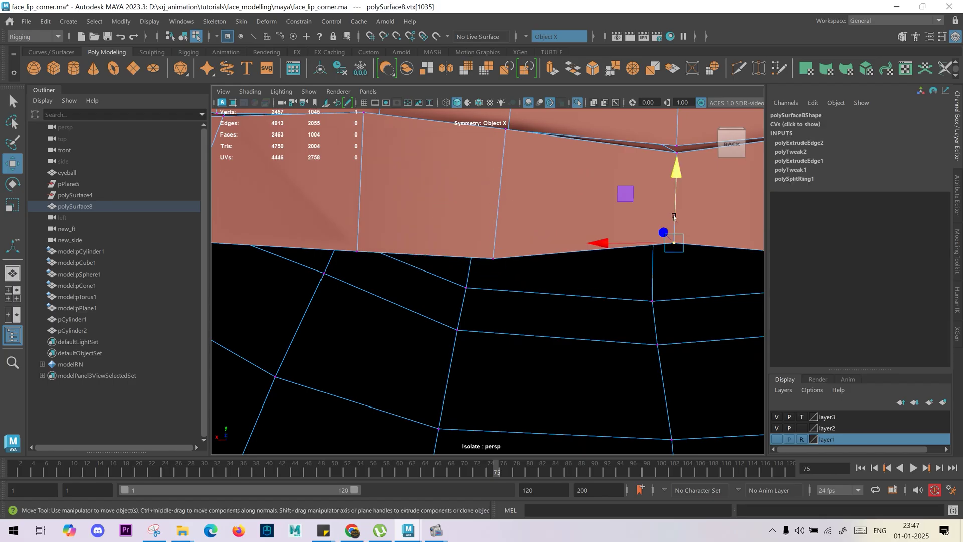
# Step: Shift the lower border vertices in depth so they follow the curve behind the lip
pyautogui.keyDown('alt'); pyautogui.moveTo(472, 251); pyautogui.dragTo(398, 254); pyautogui.keyUp('alt')
pyautogui.click(477, 140)
pyautogui.keyDown('alt'); pyautogui.moveTo(485, 171); pyautogui.dragTo(495, 281, button='middle'); pyautogui.keyUp('alt')
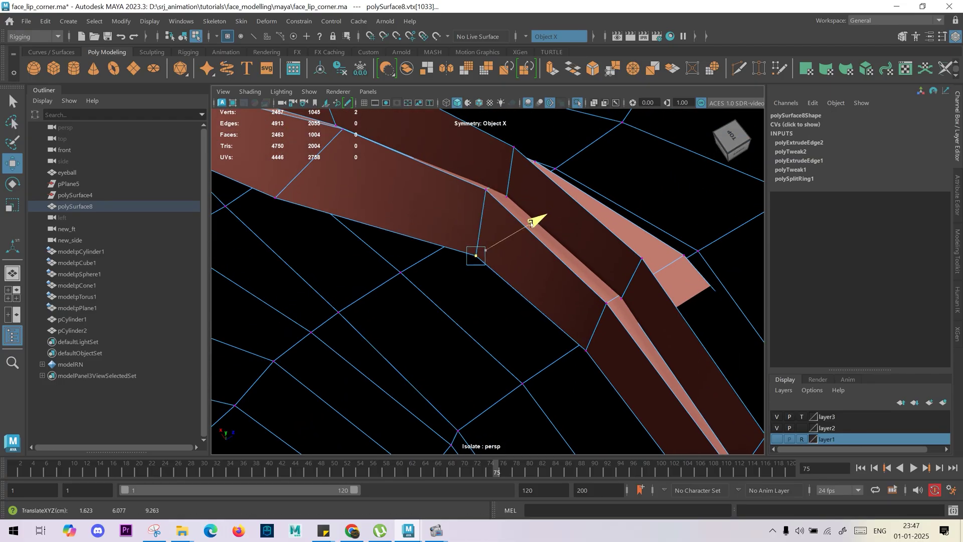
pyautogui.moveTo(531, 224); pyautogui.dragTo(530, 226)
pyautogui.keyDown('alt'); pyautogui.moveTo(530, 231); pyautogui.dragTo(533, 283); pyautogui.keyUp('alt')
pyautogui.click(588, 350)
pyautogui.moveTo(630, 321); pyautogui.dragTo(591, 332)
# Step: Raise the upper border's edges and centre vertex to widen the strip above the upper lip
pyautogui.keyDown('alt'); pyautogui.moveTo(569, 289); pyautogui.dragTo(368, 292); pyautogui.keyUp('alt')
pyautogui.moveTo(475, 292); pyautogui.dragTo(472, 249, button='right')
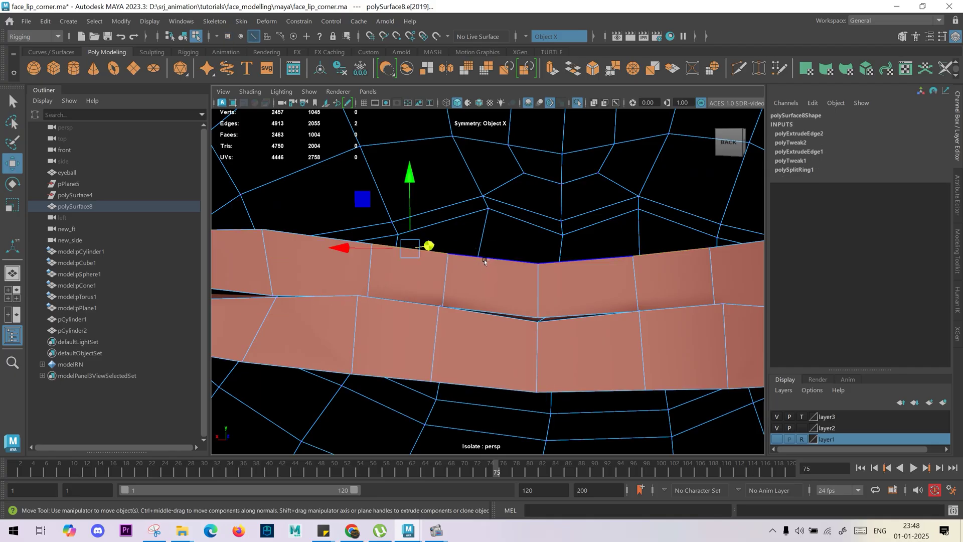
pyautogui.moveTo(454, 211); pyautogui.dragTo(455, 189)
pyautogui.press('F9')
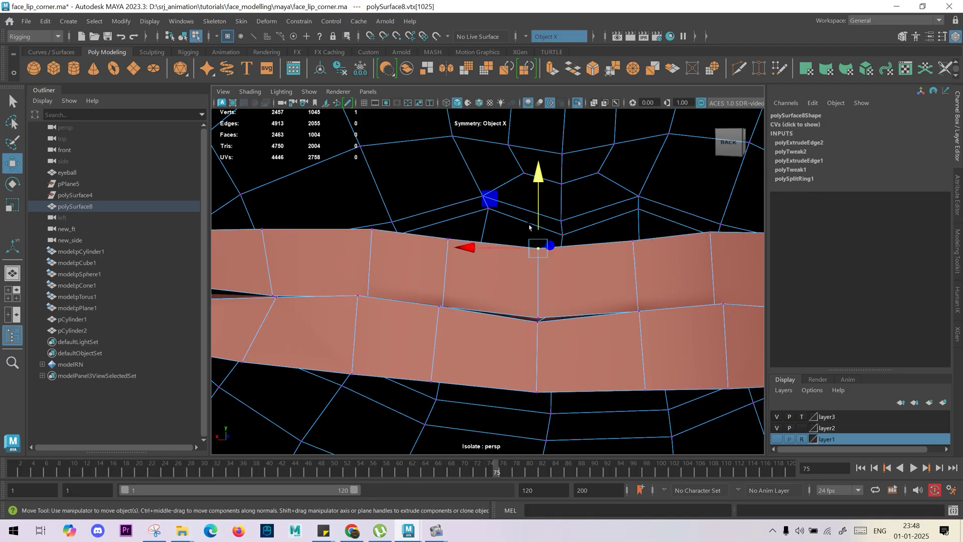
pyautogui.keyDown('alt'); pyautogui.moveTo(535, 268); pyautogui.dragTo(423, 279); pyautogui.keyUp('alt')
# Step: Extrude the strip's border edges all around the mouth opening once more
pyautogui.press('F10')
pyautogui.hotkey('ctrl', 'e')
pyautogui.keyDown('alt'); pyautogui.moveTo(470, 306); pyautogui.dragTo(434, 275); pyautogui.keyUp('alt')
pyautogui.keyDown('alt'); pyautogui.moveTo(491, 260); pyautogui.dragTo(482, 298); pyautogui.keyUp('alt')
pyautogui.hotkey('ctrl', 'z')
pyautogui.press('w')
# Step: Scale the newly extruded border edges vertically to enlarge the mouth cavity
pyautogui.press('r')
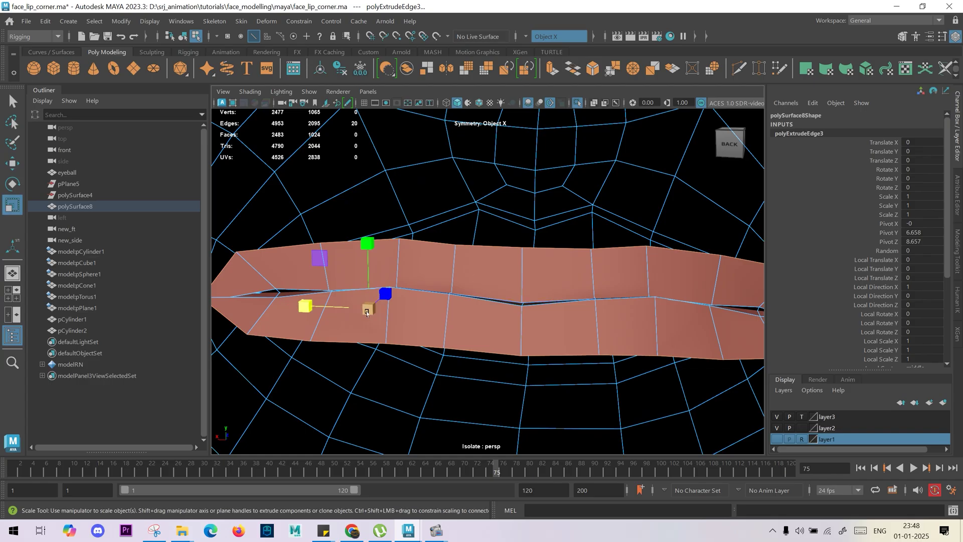
pyautogui.keyDown('alt'); pyautogui.moveTo(367, 313); pyautogui.dragTo(464, 295); pyautogui.keyUp('alt')
pyautogui.scroll(-4, 432, 297)
pyautogui.scroll(-2, 409, 323)
pyautogui.keyDown('alt'); pyautogui.moveTo(408, 323); pyautogui.dragTo(359, 312); pyautogui.keyUp('alt')
pyautogui.scroll(-3, 315, 286)
pyautogui.keyDown('alt'); pyautogui.moveTo(315, 285); pyautogui.dragTo(320, 305); pyautogui.keyUp('alt')
pyautogui.moveTo(280, 258); pyautogui.dragTo(283, 199)
pyautogui.keyDown('alt'); pyautogui.moveTo(340, 234); pyautogui.dragTo(123, 194); pyautogui.keyUp('alt')
# Step: Show the mouth in the side view as wireframe and switch to the extruded border's vertices
pyautogui.scroll(-2, 462, 238)
pyautogui.press('space')
pyautogui.moveTo(462, 239); pyautogui.dragTo(561, 279)
pyautogui.scroll(3, 611, 356)
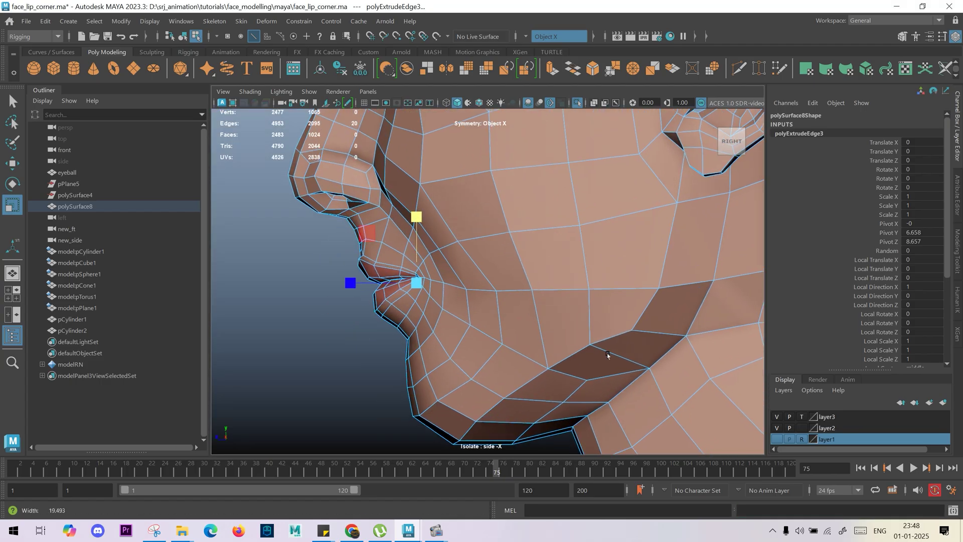
pyautogui.press('4')
pyautogui.scroll(2, 440, 288)
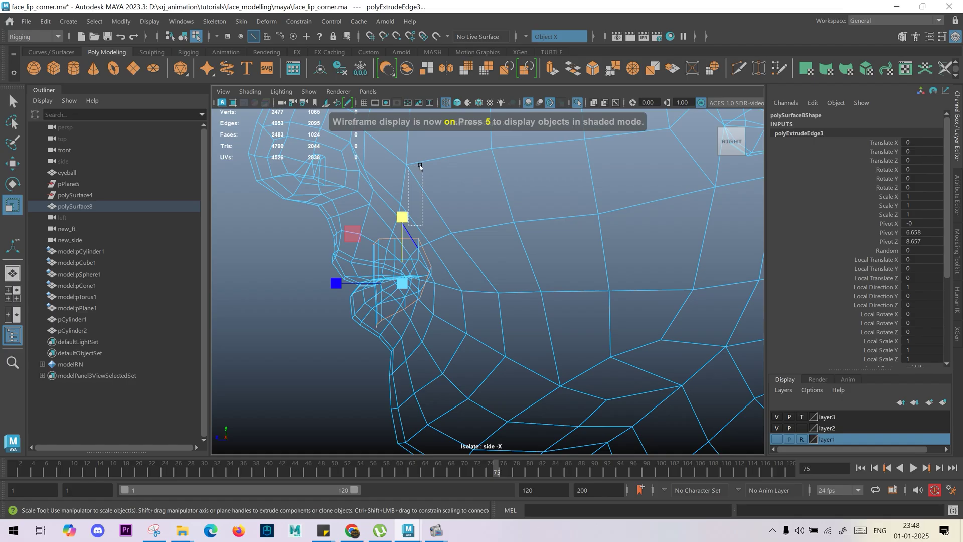
pyautogui.moveTo(420, 166)
pyautogui.mouseDown()
pyautogui.moveTo(414, 217)
pyautogui.moveTo(404, 176)
pyautogui.mouseUp()
pyautogui.scroll(4, 401, 248)
pyautogui.keyDown('alt'); pyautogui.moveTo(350, 216); pyautogui.dragTo(387, 327, button='middle'); pyautogui.keyUp('alt')
pyautogui.press('F9')
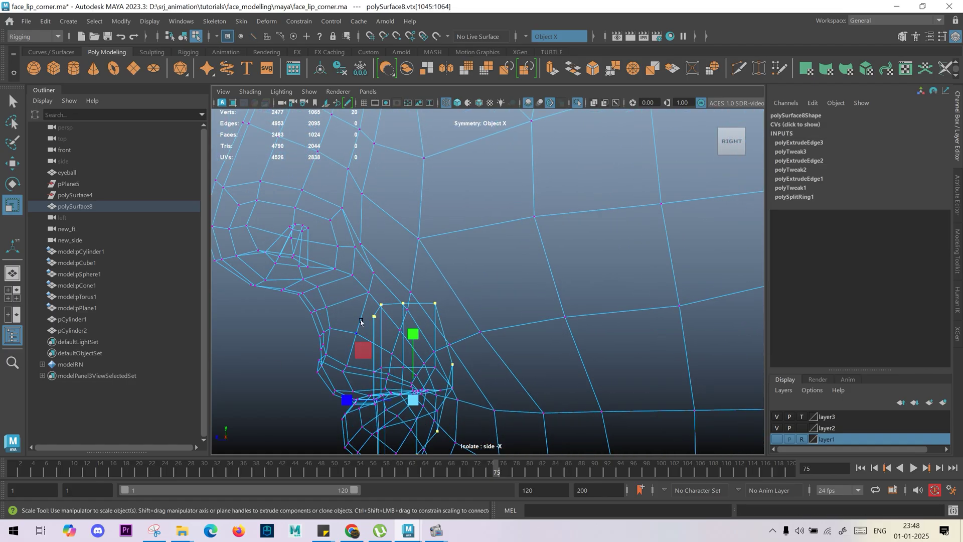
pyautogui.scroll(5, 451, 301)
pyautogui.keyDown('alt'); pyautogui.moveTo(318, 396); pyautogui.dragTo(339, 347); pyautogui.keyUp('alt')
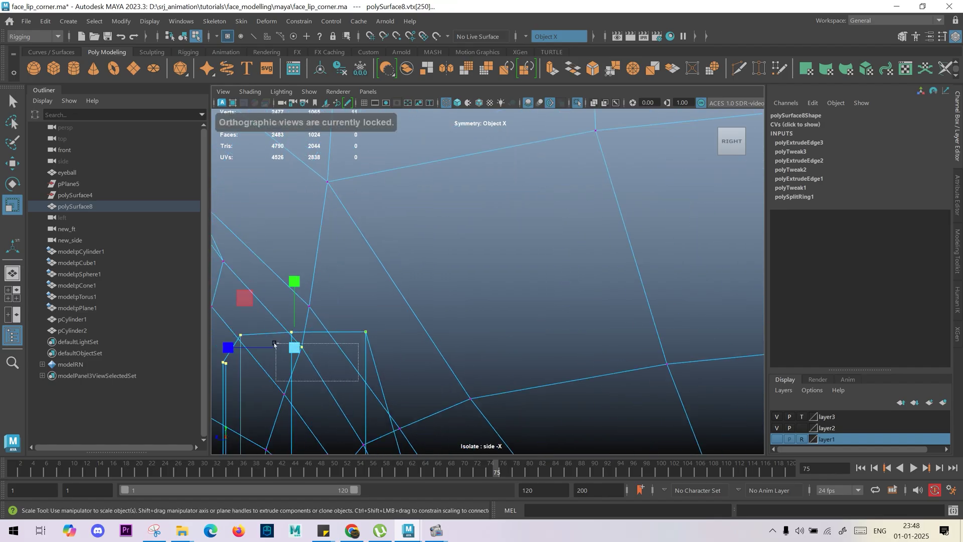
# Step: Keep only the upper border vertices selected, level them to one height and raise them in the side view
pyautogui.keyDown('ctrl'); pyautogui.moveTo(275, 344); pyautogui.dragTo(275, 343); pyautogui.keyUp('ctrl')
pyautogui.scroll(-6, 281, 342)
pyautogui.moveTo(445, 230); pyautogui.dragTo(447, 345)
pyautogui.press('w')
pyautogui.moveTo(445, 303); pyautogui.dragTo(455, 305)
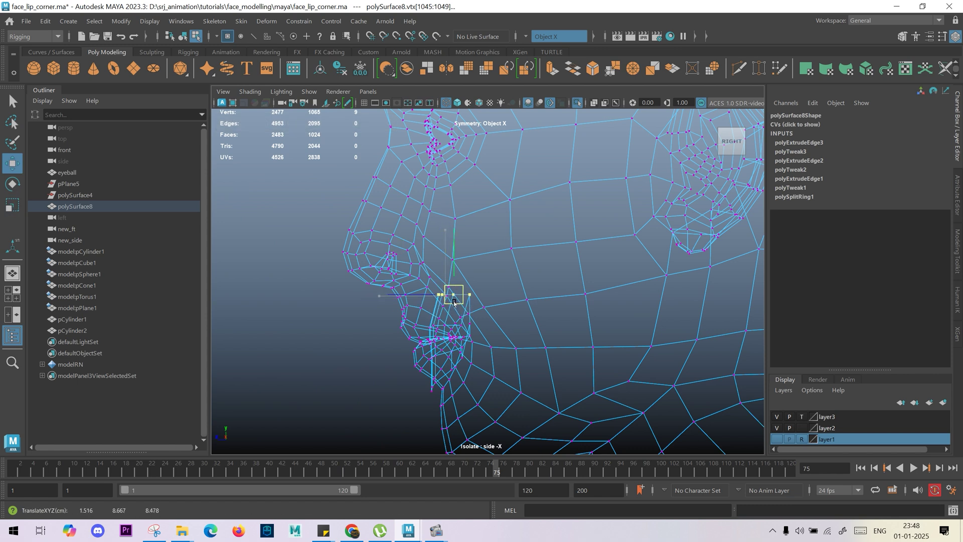
# Step: Return to the perspective view and restore shaded display
pyautogui.keyDown('alt'); pyautogui.moveTo(457, 302); pyautogui.dragTo(384, 186, button='middle'); pyautogui.keyUp('alt')
pyautogui.scroll(2, 443, 333)
pyautogui.keyDown('alt'); pyautogui.moveTo(417, 293); pyautogui.dragTo(464, 345, button='middle'); pyautogui.keyUp('alt')
pyautogui.press('space')
pyautogui.moveTo(465, 345); pyautogui.dragTo(441, 296)
pyautogui.keyDown('alt'); pyautogui.moveTo(440, 295); pyautogui.dragTo(534, 398, button='right'); pyautogui.keyUp('alt')
pyautogui.keyDown('alt'); pyautogui.moveTo(534, 398); pyautogui.dragTo(632, 348); pyautogui.keyUp('alt')
pyautogui.keyDown('alt'); pyautogui.moveTo(507, 312); pyautogui.dragTo(555, 346, button='right'); pyautogui.keyUp('alt')
pyautogui.press('5')
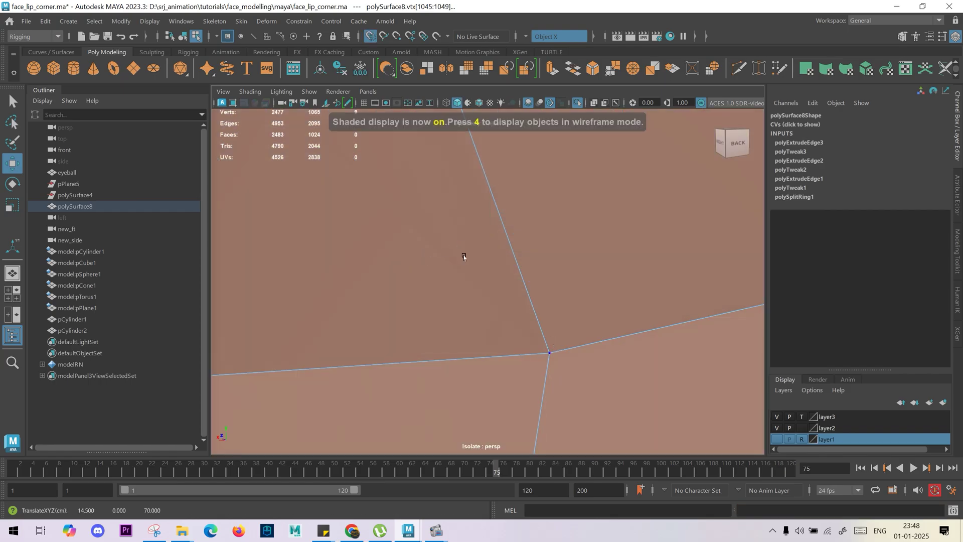
# Step: Try setting the perspective camera's focal length to 25 to view the mouth interior
pyautogui.press('F8')
pyautogui.keyDown('alt'); pyautogui.moveTo(514, 252); pyautogui.dragTo(313, 239, button='right'); pyautogui.keyUp('alt')
pyautogui.keyDown('alt'); pyautogui.moveTo(312, 239); pyautogui.dragTo(302, 213, button='middle'); pyautogui.keyUp('alt')
pyautogui.click(281, 103)
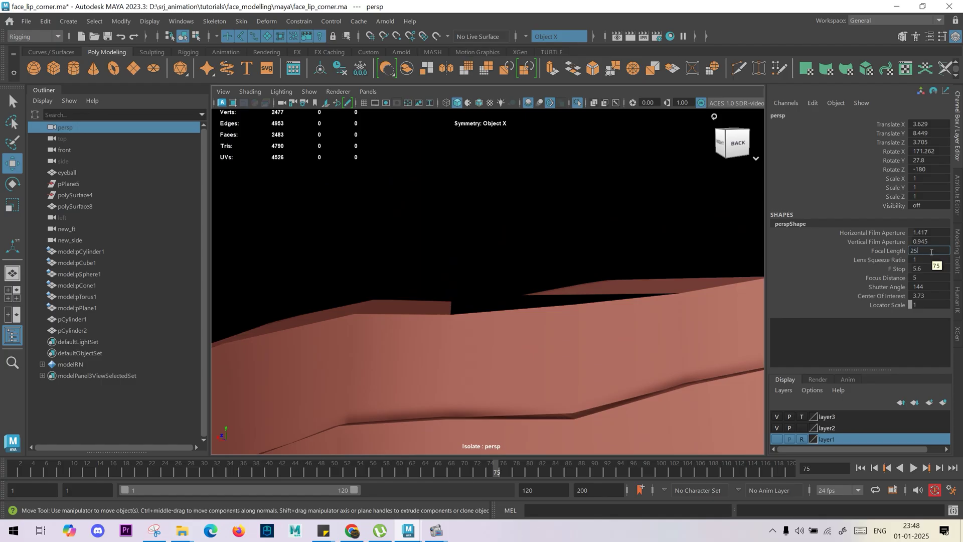
pyautogui.press('Return')
pyautogui.click(442, 405)
pyautogui.keyDown('alt'); pyautogui.moveTo(435, 387); pyautogui.dragTo(411, 286); pyautogui.keyUp('alt')
# Step: Undo the focal length change and the stray vertex move
pyautogui.hotkey('ctrl', 'z')
pyautogui.hotkey('ctrl', 'z')
pyautogui.hotkey('ctrl', 'z')
pyautogui.hotkey('ctrl', 'z')
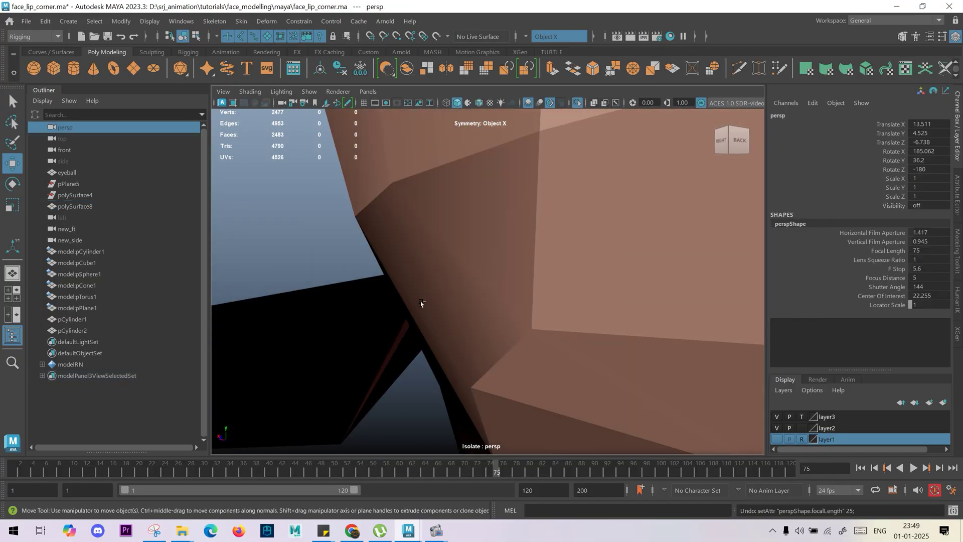
pyautogui.hotkey('ctrl', 'z')
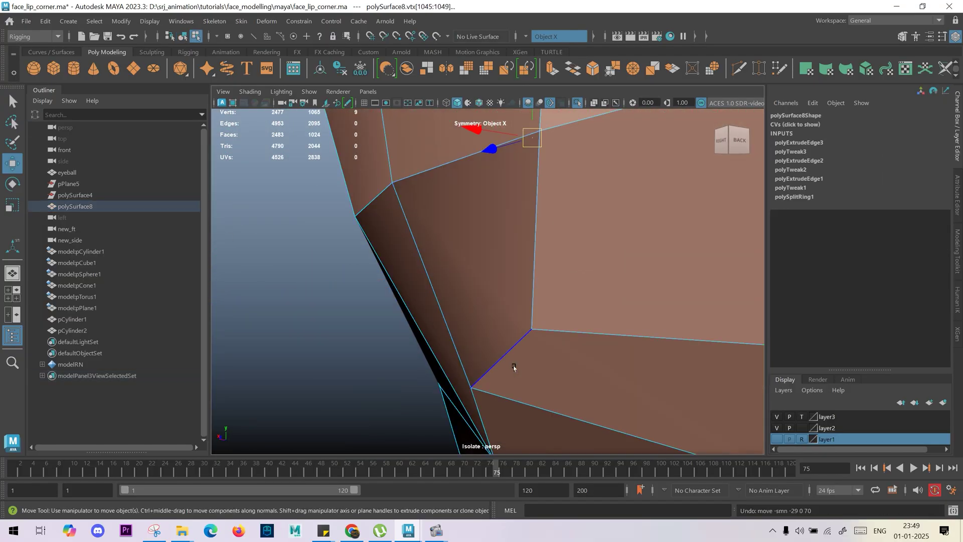
# Step: Look into the mouth from behind in object mode and set the perspective camera's focal length to 25
pyautogui.scroll(-6, 460, 341)
pyautogui.keyDown('alt'); pyautogui.moveTo(460, 341); pyautogui.dragTo(504, 387); pyautogui.keyUp('alt')
pyautogui.scroll(2, 502, 351)
pyautogui.keyDown('alt'); pyautogui.moveTo(500, 316); pyautogui.dragTo(505, 385, button='middle'); pyautogui.keyUp('alt')
pyautogui.moveTo(525, 281); pyautogui.dragTo(567, 246, button='right')
pyautogui.keyDown('alt'); pyautogui.moveTo(576, 280); pyautogui.dragTo(592, 262, button='middle'); pyautogui.keyUp('alt')
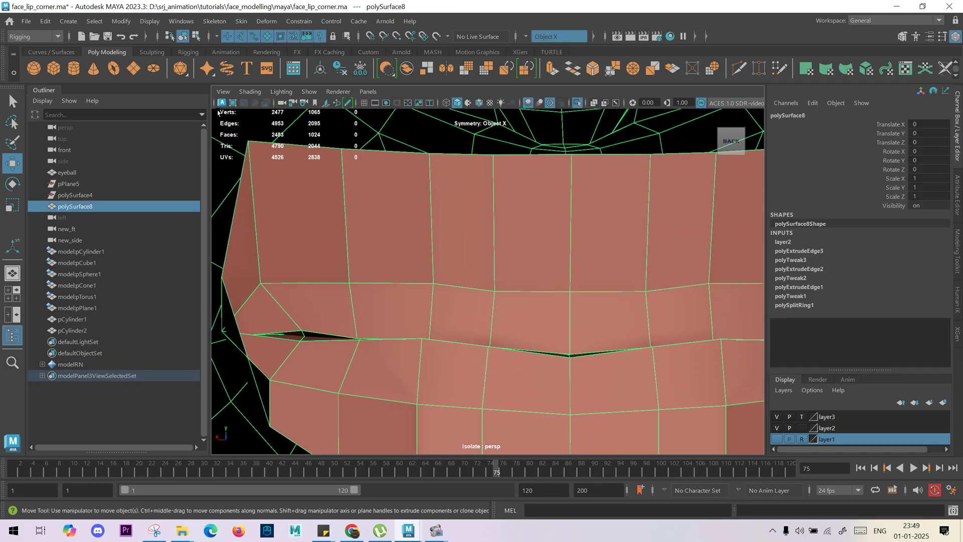
pyautogui.click(282, 102)
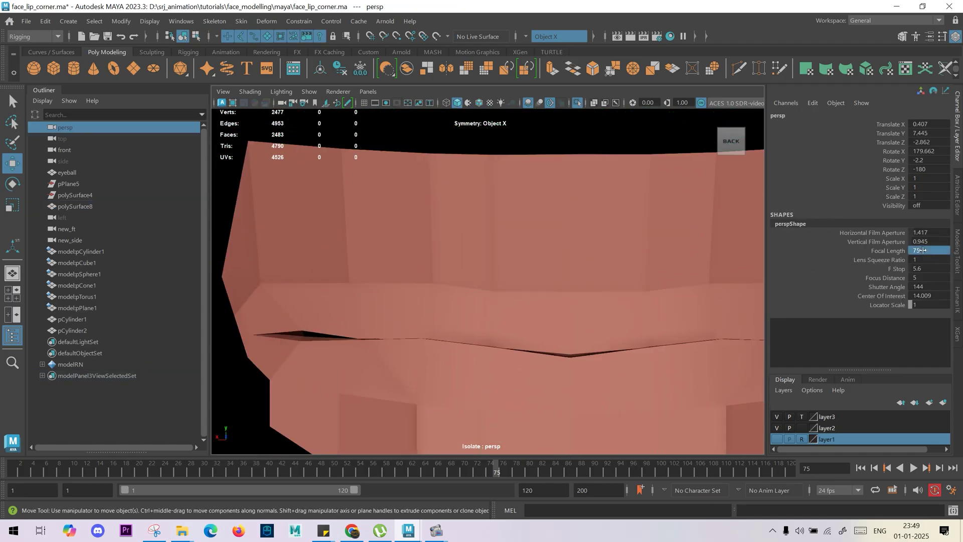
pyautogui.write('25')
pyautogui.press('Return')
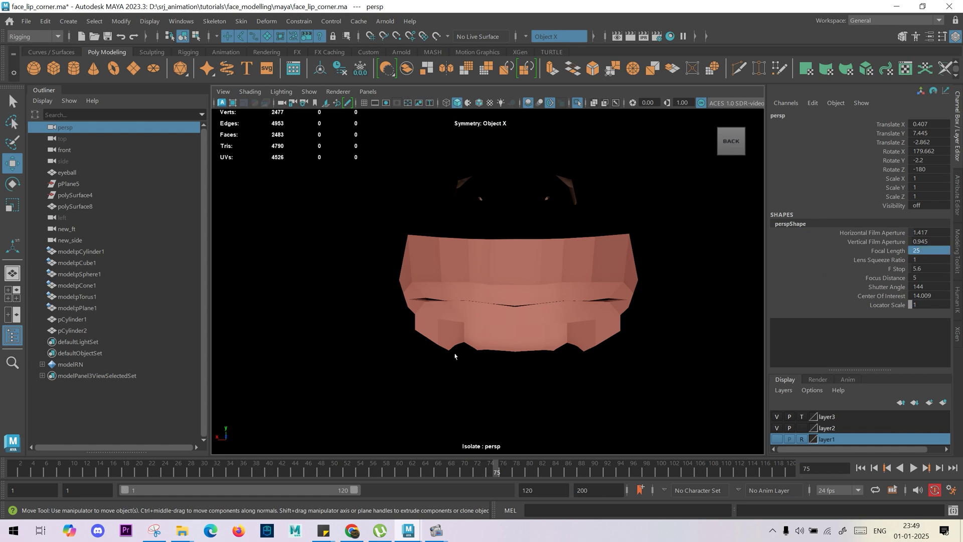
pyautogui.click(455, 356)
pyautogui.keyDown('alt'); pyautogui.moveTo(455, 356); pyautogui.dragTo(396, 321); pyautogui.keyUp('alt')
pyautogui.scroll(3, 397, 321)
# Step: Move the outer vertices of the cavity's upper border outward to round its upper corner
pyautogui.moveTo(312, 246); pyautogui.dragTo(294, 245, button='right')
pyautogui.moveTo(319, 203); pyautogui.dragTo(353, 267)
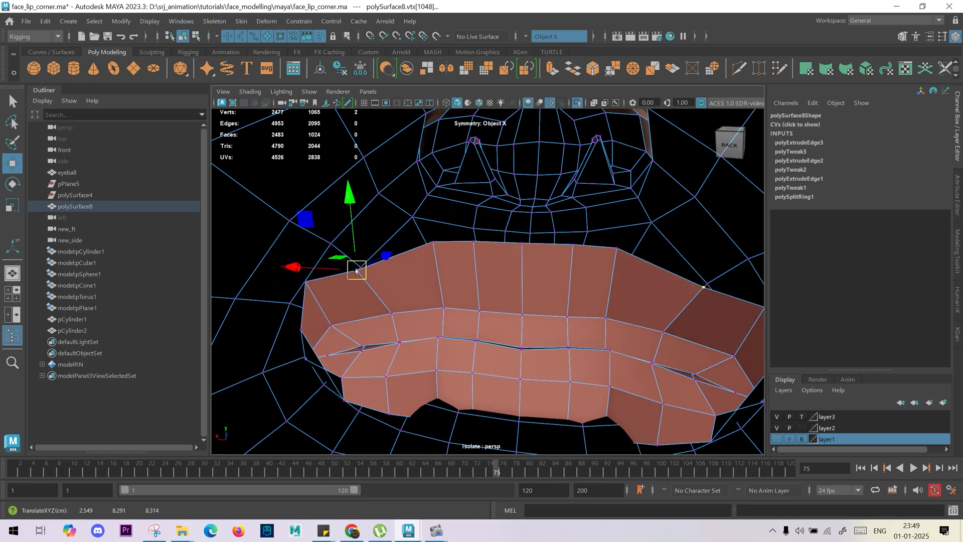
pyautogui.click(433, 243)
pyautogui.keyDown('alt'); pyautogui.moveTo(445, 272); pyautogui.dragTo(420, 243); pyautogui.keyUp('alt')
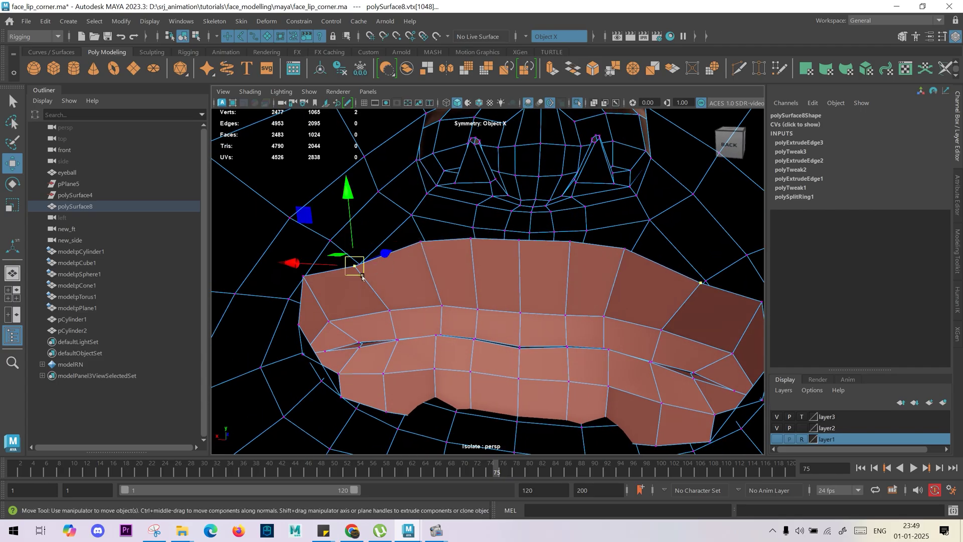
pyautogui.moveTo(351, 276); pyautogui.dragTo(282, 287)
# Step: Pull the cavity's border vertices at the mouth corner outward and down to round its side
pyautogui.click(305, 277)
pyautogui.keyDown('alt'); pyautogui.moveTo(277, 329); pyautogui.dragTo(366, 232, button='middle'); pyautogui.keyUp('alt')
pyautogui.moveTo(366, 233)
pyautogui.keyDown('alt'); pyautogui.mouseDown()
pyautogui.moveTo(378, 254)
pyautogui.moveTo(369, 229)
pyautogui.mouseUp(); pyautogui.keyUp('alt')
pyautogui.click(364, 195)
pyautogui.moveTo(357, 196); pyautogui.dragTo(300, 242)
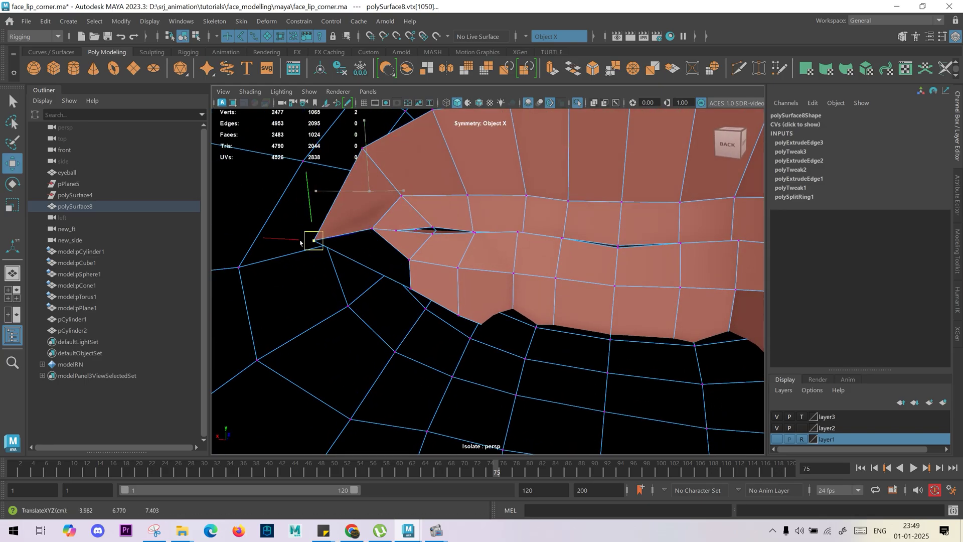
pyautogui.click(383, 278)
pyautogui.keyDown('alt'); pyautogui.moveTo(382, 279); pyautogui.dragTo(392, 286); pyautogui.keyUp('alt')
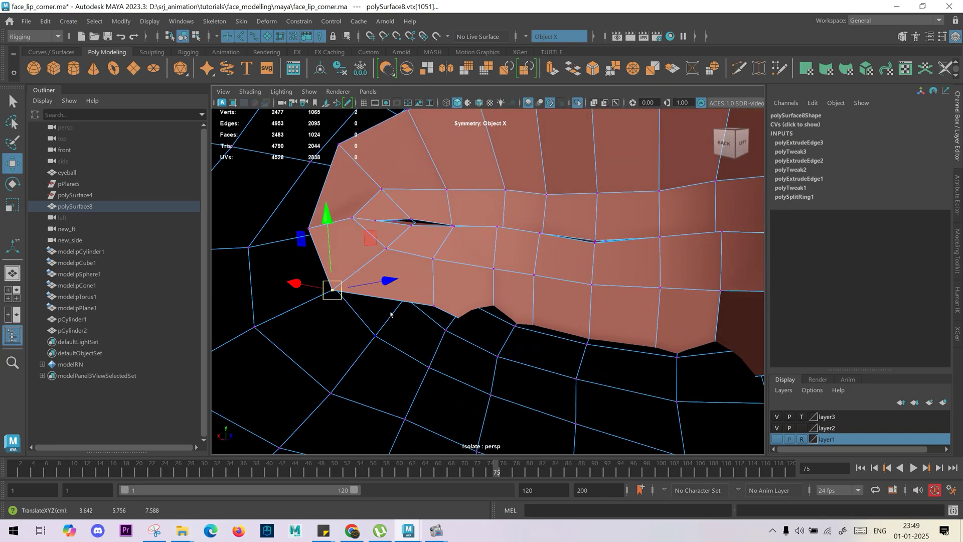
# Step: Move the outer vertices of the cavity's lower border outward and down to continue the rounded outline
pyautogui.click(434, 307)
pyautogui.keyDown('alt'); pyautogui.moveTo(430, 316); pyautogui.dragTo(426, 322); pyautogui.keyUp('alt')
pyautogui.moveTo(429, 310); pyautogui.dragTo(370, 347)
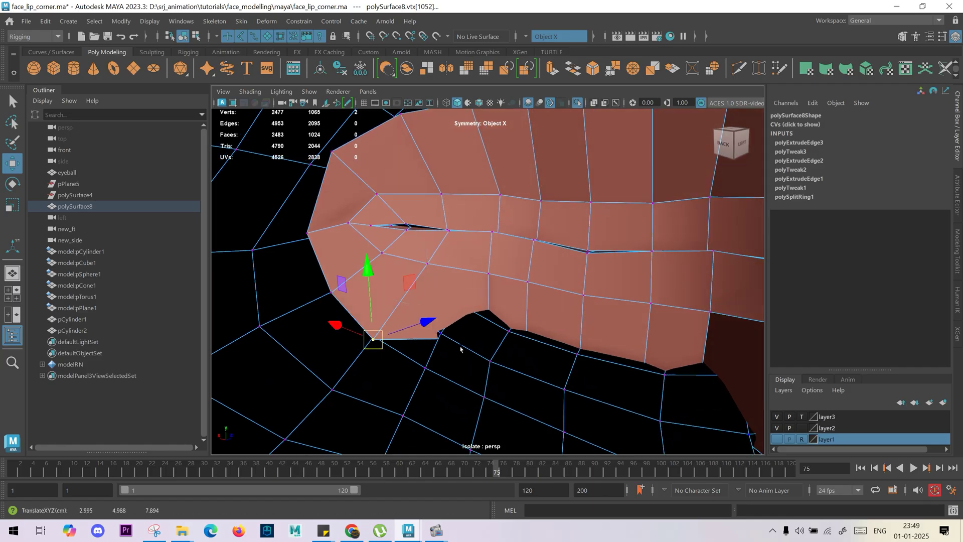
pyautogui.moveTo(467, 350)
pyautogui.keyDown('alt'); pyautogui.mouseDown()
pyautogui.moveTo(544, 351)
pyautogui.moveTo(532, 328)
pyautogui.moveTo(536, 337)
pyautogui.moveTo(483, 353)
pyautogui.moveTo(403, 360)
pyautogui.moveTo(527, 348)
pyautogui.moveTo(525, 341)
pyautogui.moveTo(442, 368)
pyautogui.moveTo(405, 397)
pyautogui.moveTo(516, 375)
pyautogui.moveTo(524, 301)
pyautogui.moveTo(484, 339)
pyautogui.moveTo(495, 356)
pyautogui.moveTo(484, 341)
pyautogui.mouseUp(); pyautogui.keyUp('alt')
pyautogui.moveTo(396, 324); pyautogui.dragTo(404, 302, button='right')
pyautogui.click(390, 333)
# Step: Adjust the lower border vertices towards the middle to smooth the cavity's bottom edge
pyautogui.keyDown('alt'); pyautogui.moveTo(441, 347); pyautogui.dragTo(251, 361); pyautogui.keyUp('alt')
pyautogui.keyDown('alt'); pyautogui.moveTo(547, 251); pyautogui.dragTo(485, 295); pyautogui.keyUp('alt')
pyautogui.scroll(4, 555, 285)
pyautogui.moveTo(486, 295); pyautogui.dragTo(490, 292)
pyautogui.keyDown('alt'); pyautogui.moveTo(432, 331); pyautogui.dragTo(476, 301); pyautogui.keyUp('alt')
pyautogui.keyDown('alt'); pyautogui.moveTo(510, 398); pyautogui.dragTo(466, 376); pyautogui.keyUp('alt')
pyautogui.moveTo(435, 261); pyautogui.dragTo(437, 263)
pyautogui.keyDown('alt'); pyautogui.moveTo(438, 263); pyautogui.dragTo(404, 213); pyautogui.keyUp('alt')
# Step: Reposition the cavity's side border vertices while checking their depth behind the lips
pyautogui.press('F9')
pyautogui.keyDown('alt'); pyautogui.moveTo(404, 212); pyautogui.dragTo(425, 205); pyautogui.keyUp('alt')
pyautogui.moveTo(379, 190); pyautogui.dragTo(434, 337)
pyautogui.moveTo(454, 376); pyautogui.dragTo(407, 257)
pyautogui.keyDown('alt'); pyautogui.moveTo(407, 257); pyautogui.dragTo(456, 261); pyautogui.keyUp('alt')
pyautogui.moveTo(424, 399); pyautogui.dragTo(452, 427)
# Step: Shift the upper border vertices horizontally, seen from above, to form an even arch
pyautogui.keyDown('alt'); pyautogui.moveTo(401, 351); pyautogui.dragTo(416, 411); pyautogui.keyUp('alt')
pyautogui.keyDown('alt'); pyautogui.moveTo(416, 411); pyautogui.dragTo(448, 231, button='middle'); pyautogui.keyUp('alt')
pyautogui.keyDown('alt'); pyautogui.moveTo(447, 231); pyautogui.dragTo(470, 278); pyautogui.keyUp('alt')
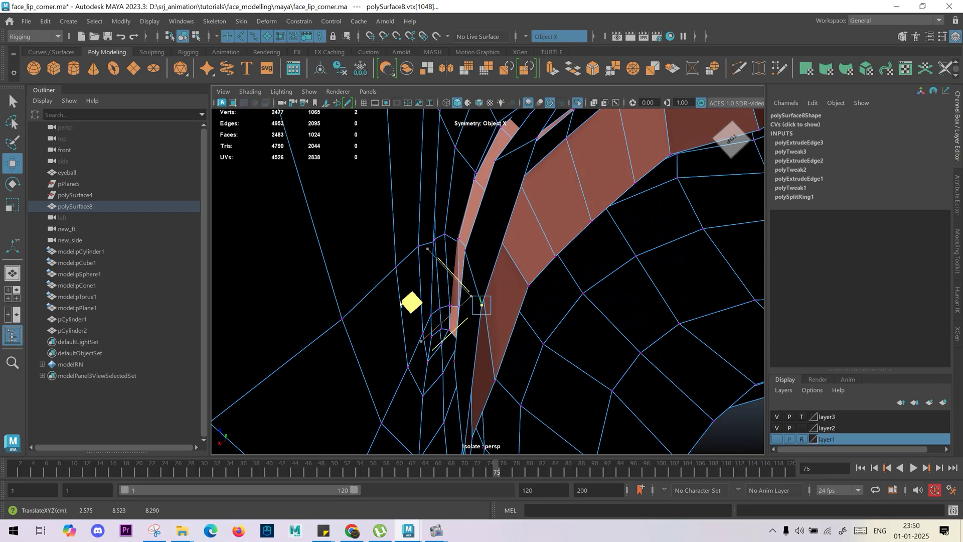
pyautogui.keyDown('alt'); pyautogui.moveTo(400, 304); pyautogui.dragTo(505, 258); pyautogui.keyUp('alt')
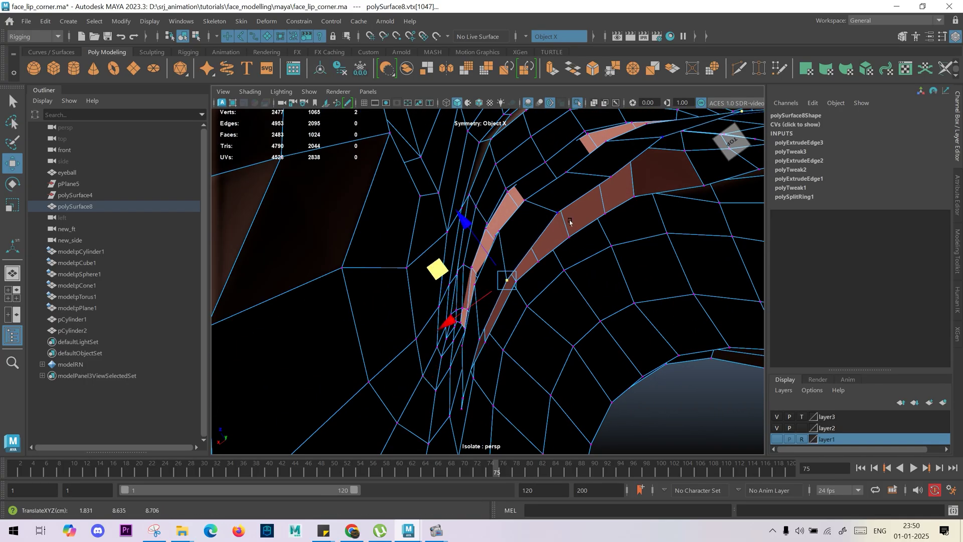
pyautogui.keyDown('alt'); pyautogui.moveTo(497, 209); pyautogui.dragTo(552, 238); pyautogui.keyUp('alt')
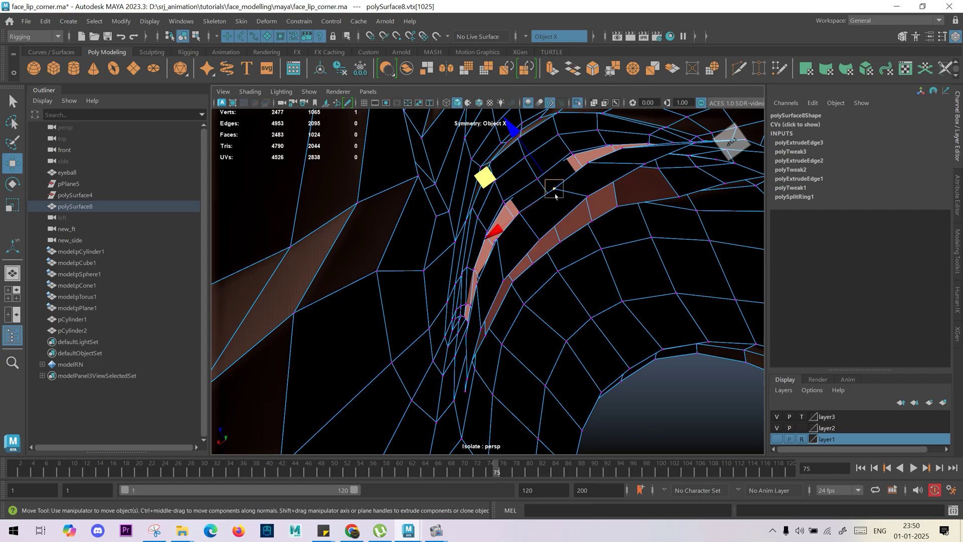
# Step: Lower the cavity's bottom border vertex near the mouth corner and shift it outward to smooth the edge
pyautogui.keyDown('alt'); pyautogui.moveTo(537, 155); pyautogui.dragTo(509, 256); pyautogui.keyUp('alt')
pyautogui.scroll(4, 487, 259)
pyautogui.click(506, 331)
pyautogui.keyDown('alt'); pyautogui.moveTo(506, 300); pyautogui.dragTo(516, 300); pyautogui.keyUp('alt')
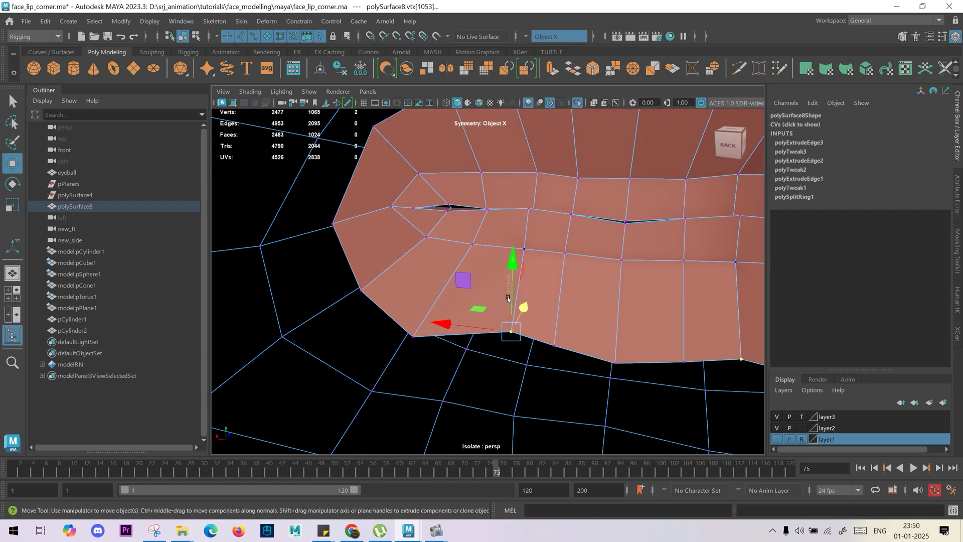
pyautogui.hotkey('ctrl', 'z')
pyautogui.moveTo(566, 329); pyautogui.dragTo(556, 295)
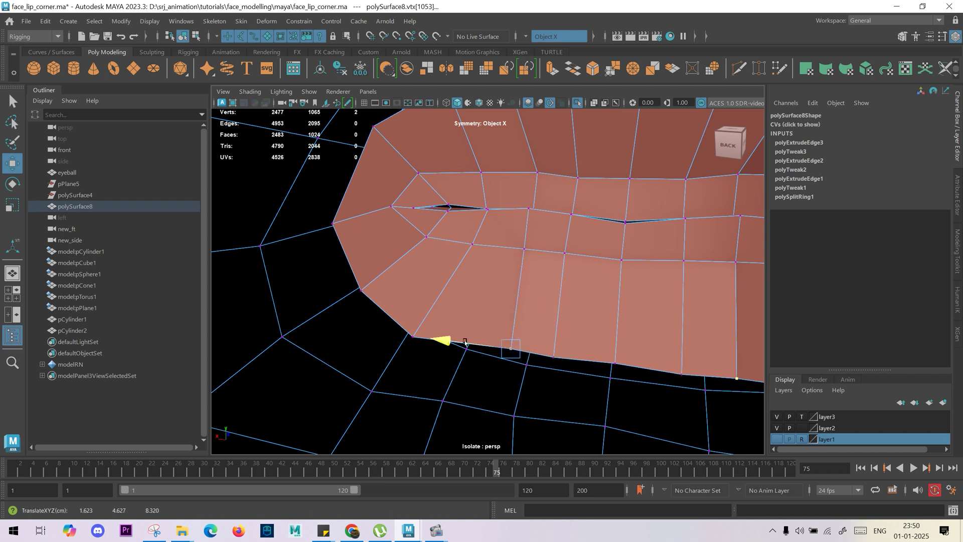
pyautogui.moveTo(513, 351); pyautogui.dragTo(450, 339, button='middle')
# Step: Move the row of vertices below the inner lower lip down and outward to form an even curve
pyautogui.moveTo(520, 247); pyautogui.dragTo(474, 243, button='middle')
pyautogui.moveTo(525, 252); pyautogui.dragTo(519, 269)
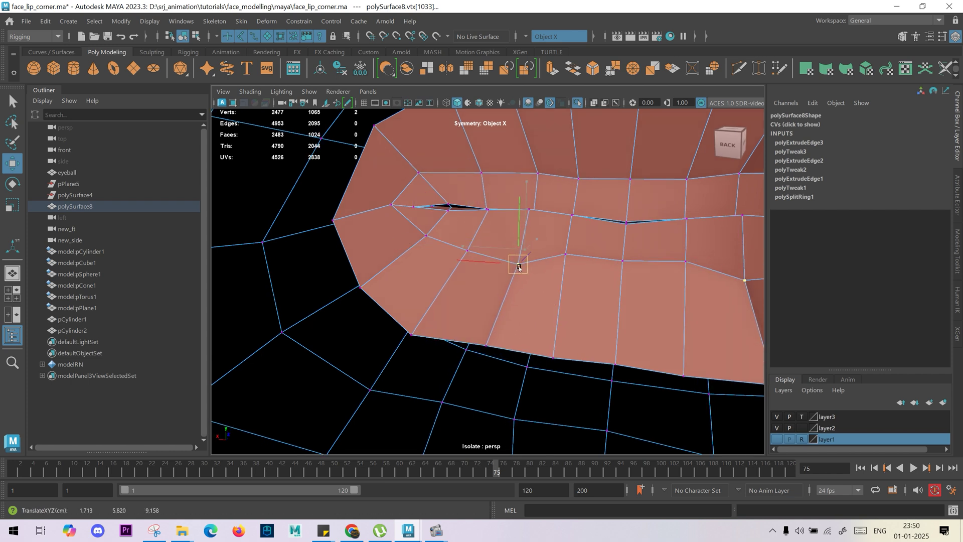
pyautogui.moveTo(568, 258); pyautogui.dragTo(615, 267, button='middle')
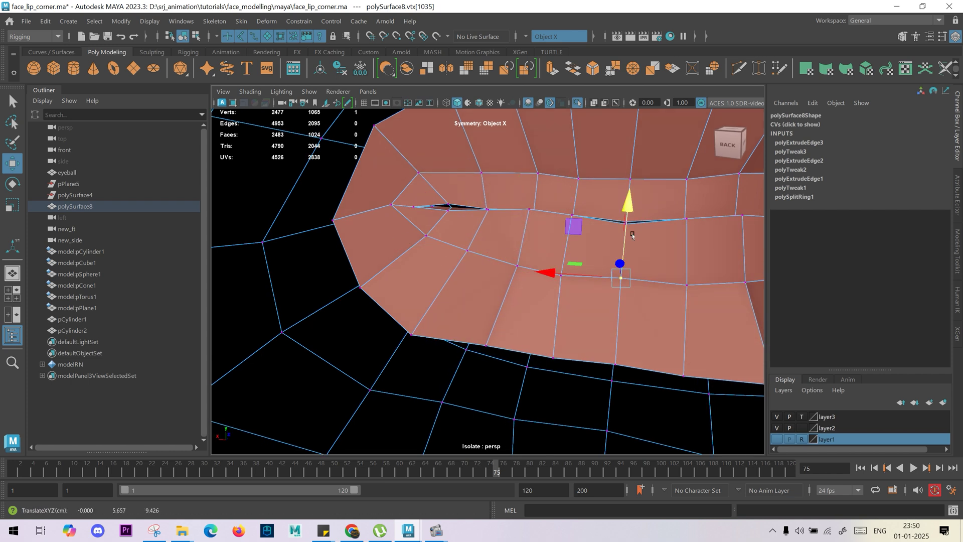
pyautogui.keyDown('alt'); pyautogui.moveTo(645, 281); pyautogui.dragTo(599, 268); pyautogui.keyUp('alt')
pyautogui.click(448, 338)
# Step: Even out the spacing of the remaining vertices in the cavity's lower rows and border
pyautogui.moveTo(617, 346); pyautogui.dragTo(605, 347)
pyautogui.keyDown('alt'); pyautogui.moveTo(655, 353); pyautogui.dragTo(633, 233, button='middle'); pyautogui.keyUp('alt')
pyautogui.click(573, 267)
pyautogui.moveTo(631, 271); pyautogui.dragTo(604, 273)
pyautogui.click(581, 376)
# Step: Extrude the cavity's open border edge loop, working in a wireframe side view of the head
pyautogui.keyDown('alt'); pyautogui.moveTo(580, 376); pyautogui.dragTo(611, 305); pyautogui.keyUp('alt')
pyautogui.keyDown('alt'); pyautogui.moveTo(611, 306); pyautogui.dragTo(475, 250, button='right'); pyautogui.keyUp('alt')
pyautogui.press('space')
pyautogui.moveTo(475, 250); pyautogui.dragTo(594, 270)
pyautogui.keyDown('alt'); pyautogui.moveTo(594, 271); pyautogui.dragTo(454, 262, button='right'); pyautogui.keyUp('alt')
pyautogui.press('4')
pyautogui.keyDown('alt'); pyautogui.moveTo(454, 261); pyautogui.dragTo(459, 232, button='middle'); pyautogui.keyUp('alt')
pyautogui.keyDown('alt'); pyautogui.moveTo(459, 231); pyautogui.dragTo(494, 229, button='right'); pyautogui.keyUp('alt')
pyautogui.moveTo(494, 228); pyautogui.dragTo(544, 206, button='right')
pyautogui.doubleClick(463, 254)
pyautogui.keyDown('alt'); pyautogui.moveTo(479, 271); pyautogui.dragTo(439, 232, button='right'); pyautogui.keyUp('alt')
pyautogui.keyDown('alt'); pyautogui.moveTo(439, 232); pyautogui.dragTo(425, 266, button='middle'); pyautogui.keyUp('alt')
pyautogui.hotkey('ctrl', 'e')
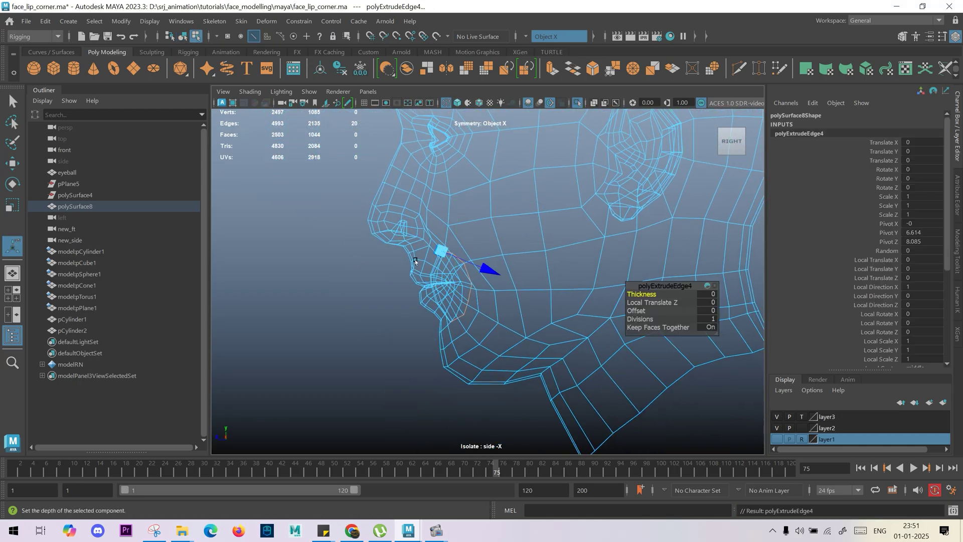
# Step: Move the extruded border loop back into the head and scale it taller in the side view
pyautogui.keyDown('alt'); pyautogui.moveTo(425, 266); pyautogui.dragTo(466, 276, button='right'); pyautogui.keyUp('alt')
pyautogui.press('w')
pyautogui.moveTo(423, 289); pyautogui.dragTo(421, 289)
pyautogui.keyDown('alt'); pyautogui.moveTo(439, 299); pyautogui.dragTo(510, 335, button='right'); pyautogui.keyUp('alt')
pyautogui.press('r')
pyautogui.moveTo(485, 223); pyautogui.dragTo(484, 223)
pyautogui.press('w')
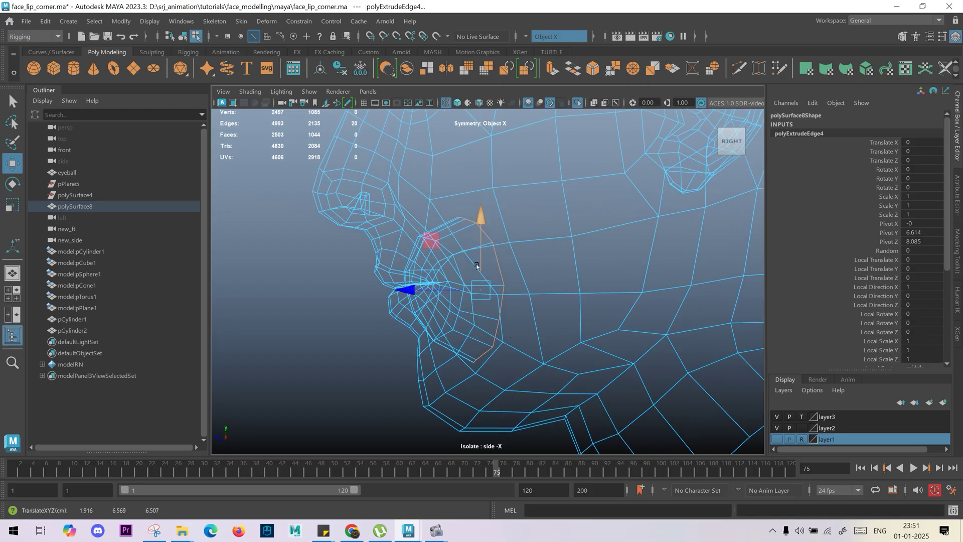
pyautogui.press('r')
pyautogui.moveTo(479, 222)
pyautogui.mouseDown()
pyautogui.moveTo(480, 235)
pyautogui.moveTo(475, 220)
pyautogui.moveTo(483, 219)
pyautogui.mouseUp()
pyautogui.press('w')
pyautogui.press('r')
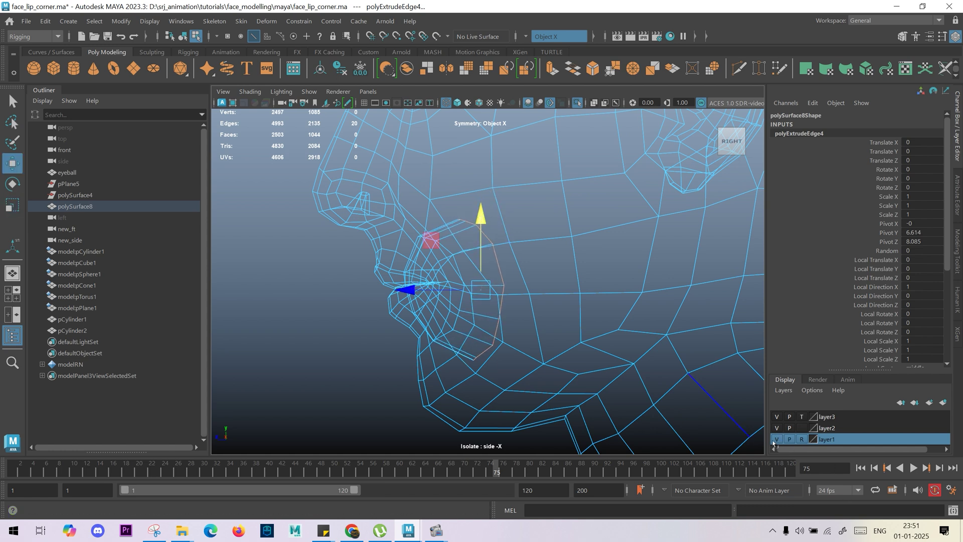
# Step: Turn off isolation to show the hidden objects and fine-tune the loop's depth against them
pyautogui.click(579, 104)
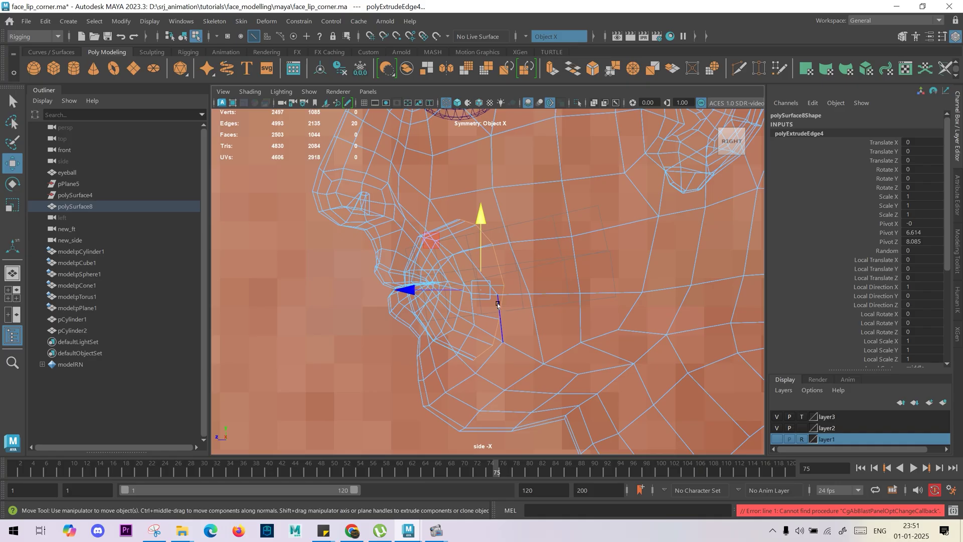
pyautogui.press('r')
pyautogui.moveTo(413, 289); pyautogui.dragTo(425, 289)
pyautogui.press('w')
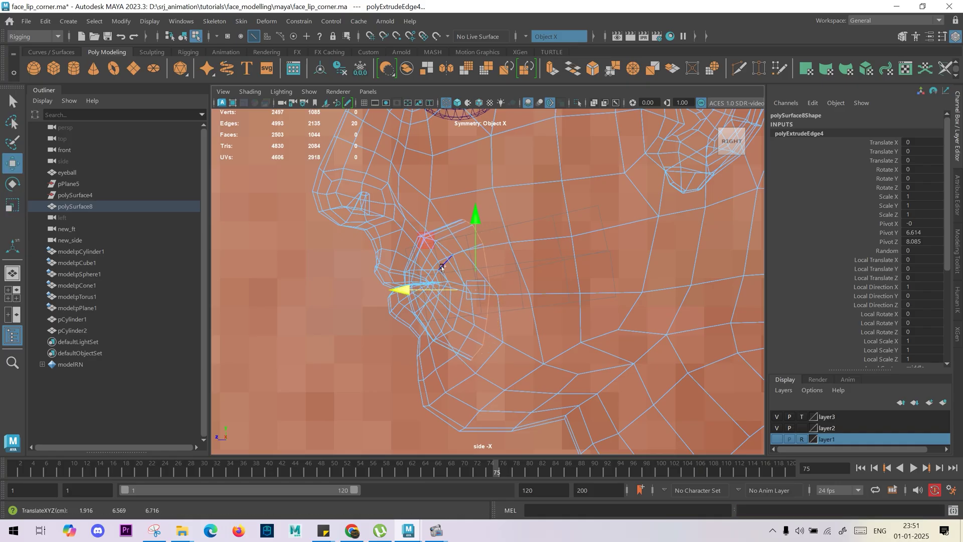
# Step: Extrude the border loop again, pull it further back into the head, and compare its outline from the front
pyautogui.hotkey('ctrl', 'e')
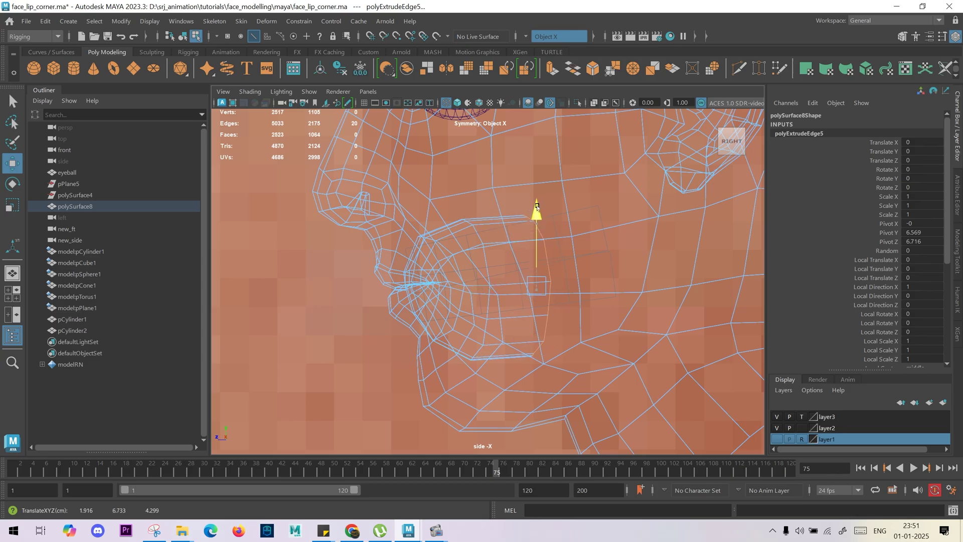
pyautogui.press('space')
pyautogui.moveTo(539, 210); pyautogui.dragTo(537, 250)
pyautogui.keyDown('alt'); pyautogui.moveTo(528, 257); pyautogui.dragTo(504, 279, button='middle'); pyautogui.keyUp('alt')
pyautogui.scroll(5, 511, 267)
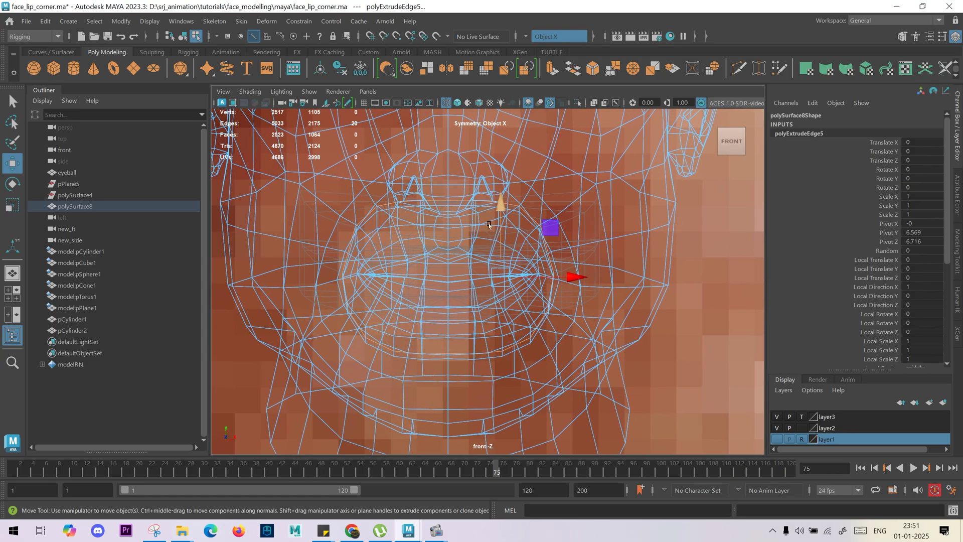
pyautogui.press('space')
pyautogui.moveTo(603, 276); pyautogui.dragTo(598, 242)
# Step: Select all faces of the mouth cavity in shaded perspective by growing the selection from the rearmost face ring
pyautogui.keyDown('alt'); pyautogui.moveTo(586, 240); pyautogui.dragTo(560, 283); pyautogui.keyUp('alt')
pyautogui.press('5')
pyautogui.hotkey('alt', 'x')
pyautogui.moveTo(471, 301)
pyautogui.keyDown('alt'); pyautogui.mouseDown()
pyautogui.moveTo(424, 308)
pyautogui.moveTo(483, 310)
pyautogui.moveTo(540, 264)
pyautogui.moveTo(482, 316)
pyautogui.mouseUp(); pyautogui.keyUp('alt')
pyautogui.keyDown('alt'); pyautogui.moveTo(589, 343); pyautogui.dragTo(455, 313); pyautogui.keyUp('alt')
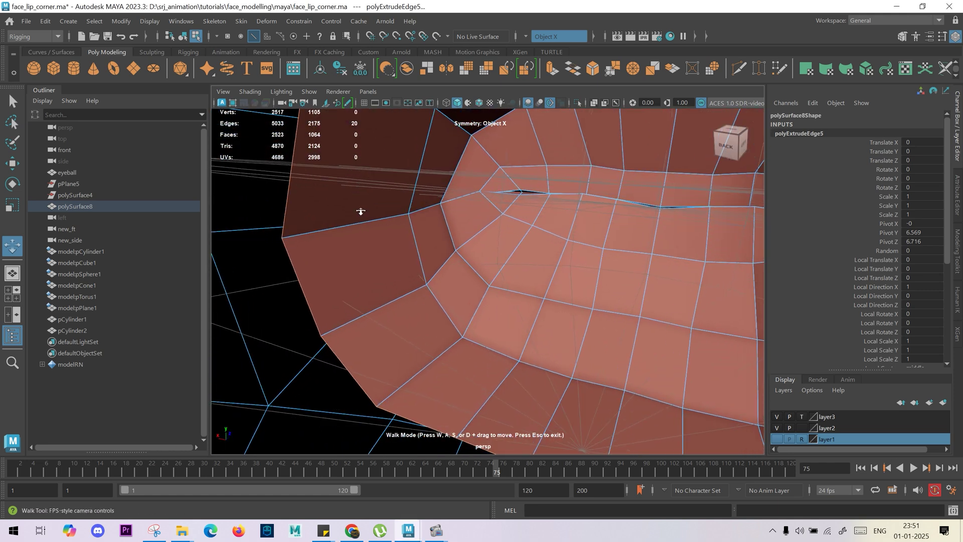
pyautogui.moveTo(348, 211); pyautogui.dragTo(347, 261, button='right')
pyautogui.click(338, 200)
pyautogui.keyDown('shift'); pyautogui.click(352, 253); pyautogui.keyUp('shift')
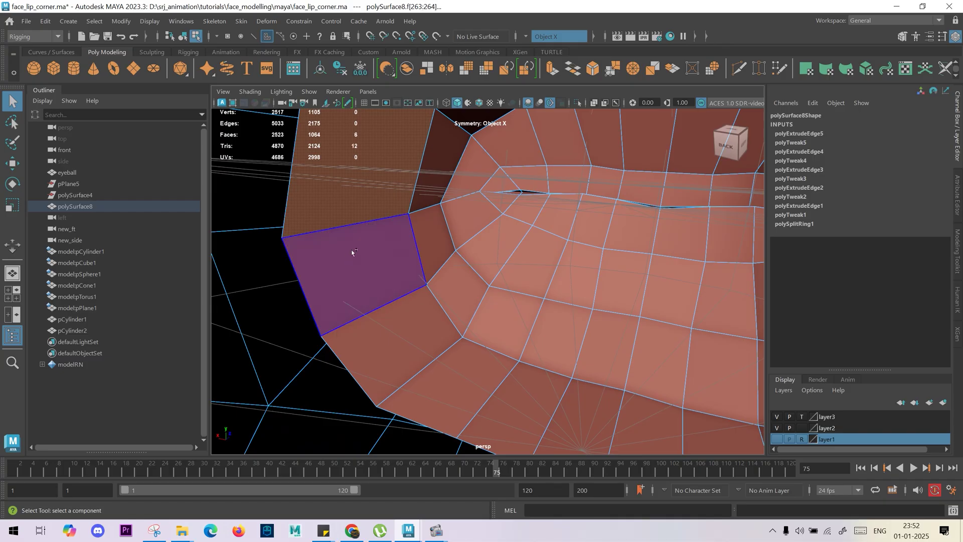
pyautogui.doubleClick(353, 252)
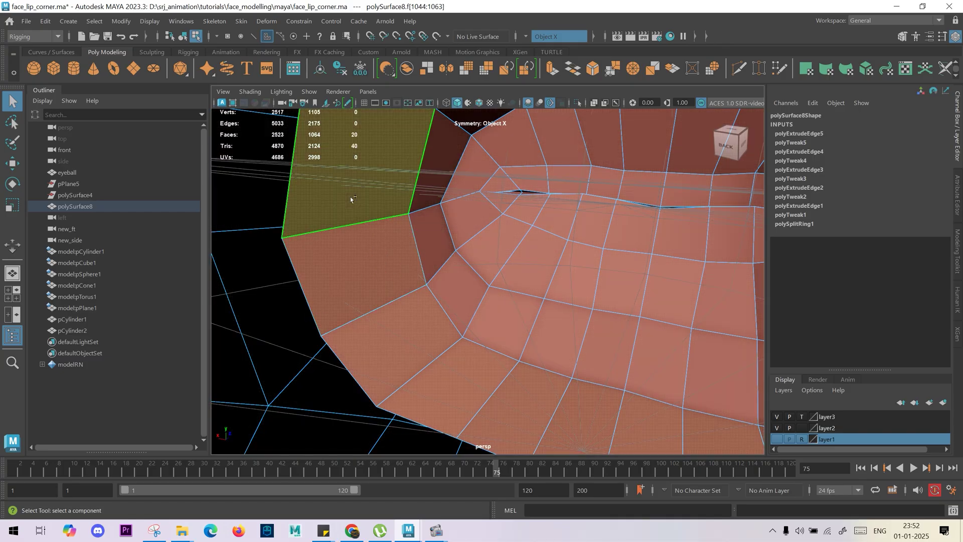
pyautogui.hotkey('shift', '.')
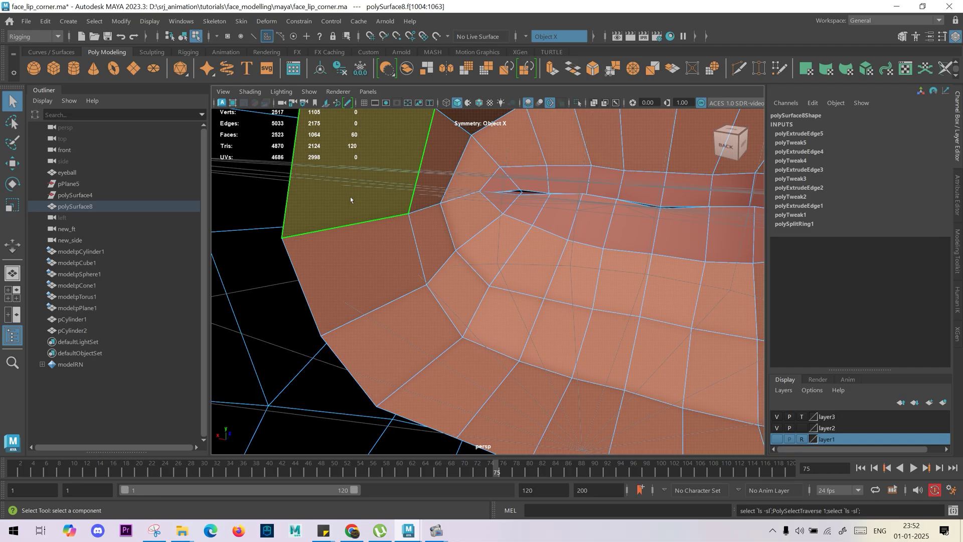
pyautogui.keyDown('ctrl'); pyautogui.rightClick(376, 243); pyautogui.keyUp('ctrl')
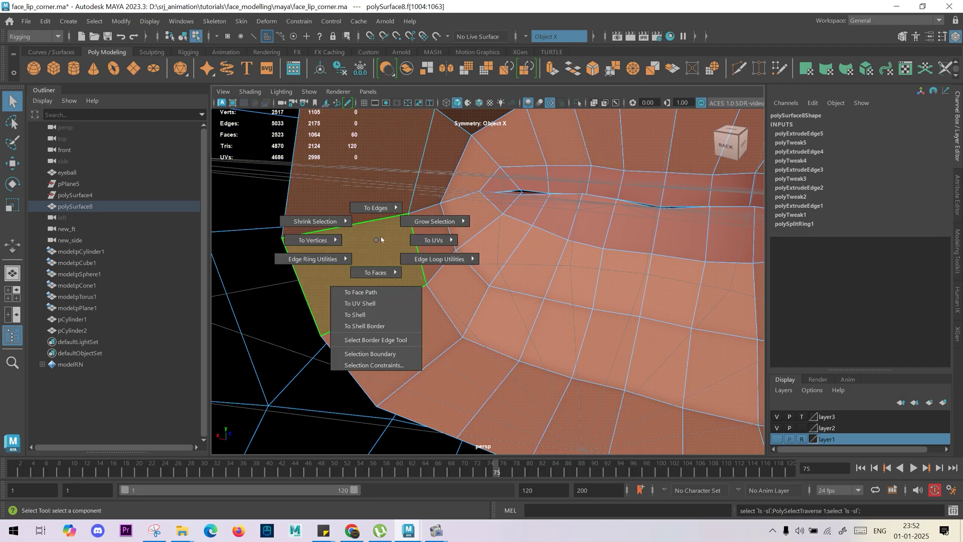
pyautogui.keyDown('ctrl'); pyautogui.moveTo(416, 226); pyautogui.dragTo(462, 219, button='right'); pyautogui.keyUp('ctrl')
pyautogui.keyDown('ctrl'); pyautogui.moveTo(530, 197); pyautogui.dragTo(531, 196, button='right'); pyautogui.keyUp('ctrl')
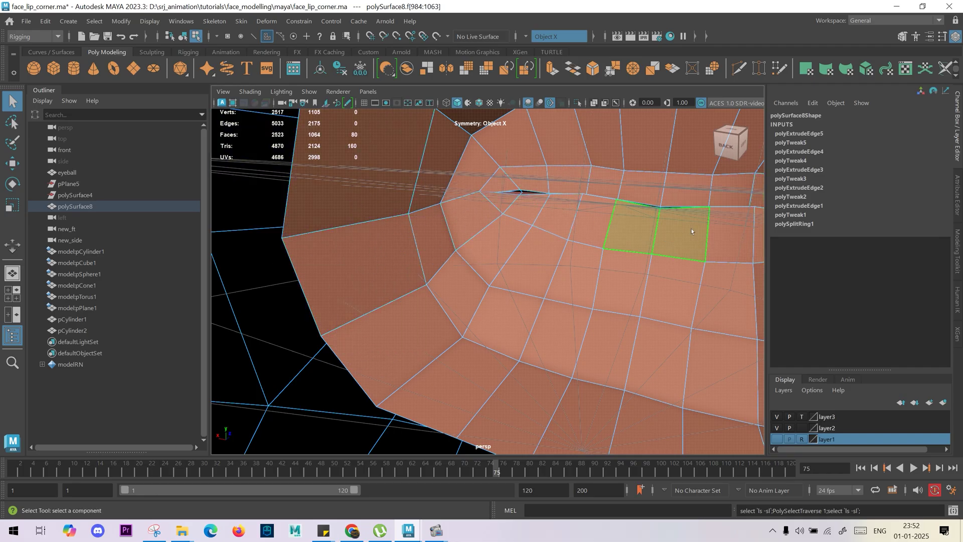
# Step: Add pCylinder1 and pCylinder2 to the selection and isolate them together with the cavity faces
pyautogui.keyDown('alt'); pyautogui.moveTo(442, 221); pyautogui.dragTo(543, 276); pyautogui.keyUp('alt')
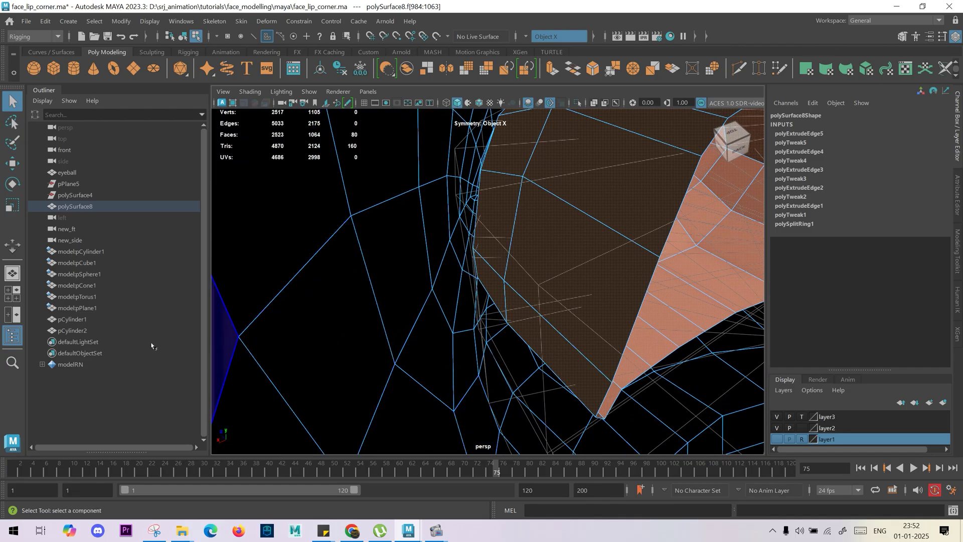
pyautogui.click(80, 320)
pyautogui.keyDown('shift'); pyautogui.click(83, 330); pyautogui.keyUp('shift')
pyautogui.keyDown('alt'); pyautogui.moveTo(544, 346); pyautogui.dragTo(436, 320); pyautogui.keyUp('alt')
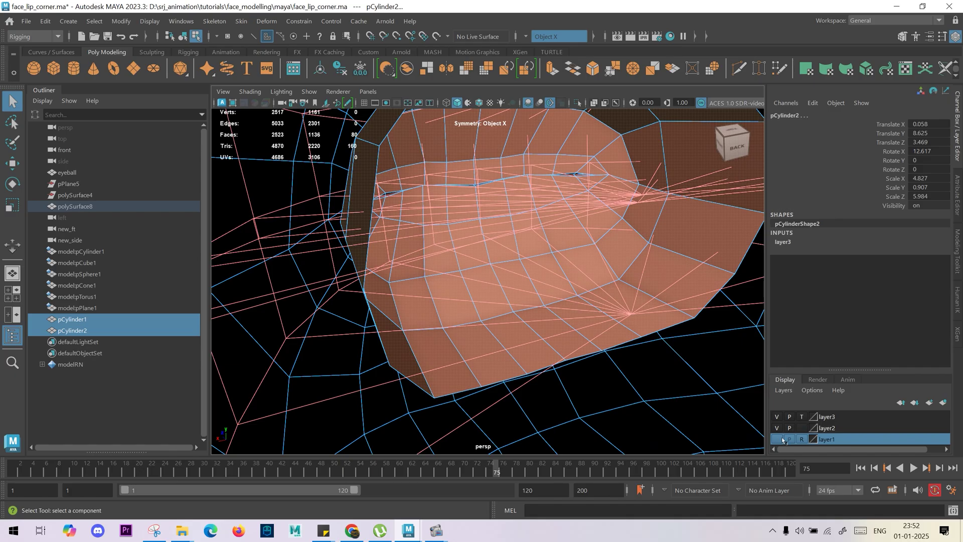
pyautogui.click(578, 104)
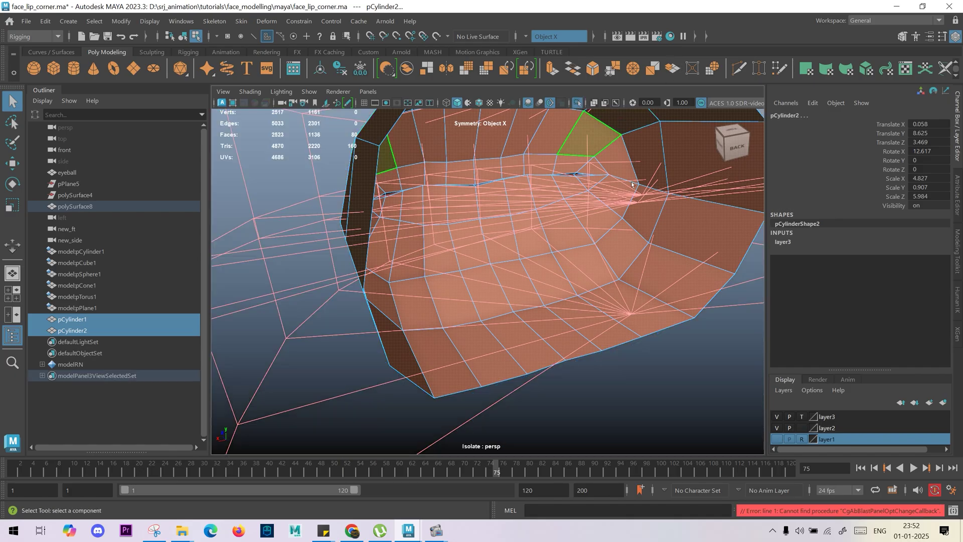
# Step: Select an edge loop around the isolated cavity in edge mode and ready it for scaling
pyautogui.scroll(-8, 311, 225)
pyautogui.keyDown('alt'); pyautogui.moveTo(271, 236); pyautogui.dragTo(454, 288); pyautogui.keyUp('alt')
pyautogui.press('F8')
pyautogui.click(517, 314)
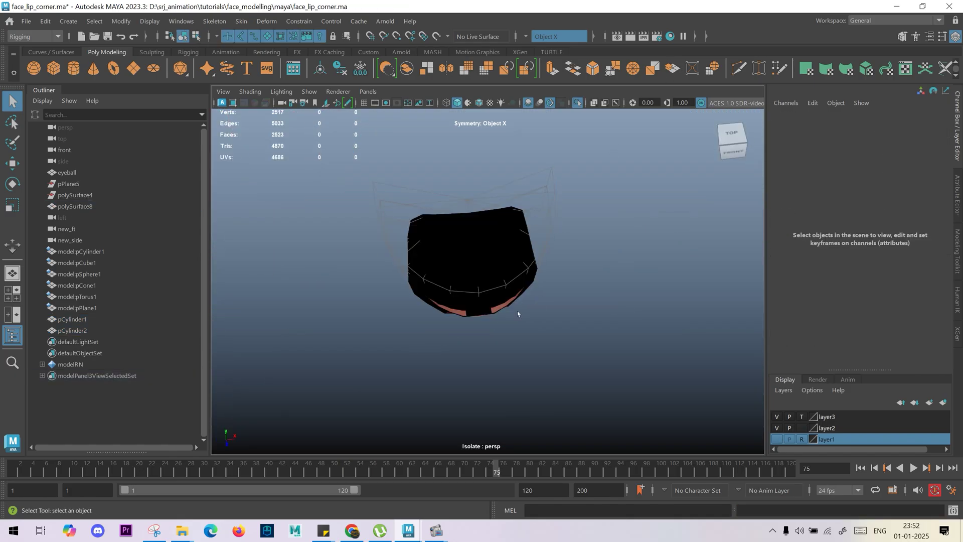
pyautogui.press('5')
pyautogui.moveTo(492, 303)
pyautogui.keyDown('alt'); pyautogui.mouseDown()
pyautogui.moveTo(512, 247)
pyautogui.moveTo(488, 329)
pyautogui.moveTo(365, 284)
pyautogui.moveTo(419, 338)
pyautogui.mouseUp(); pyautogui.keyUp('alt')
pyautogui.click(512, 247)
pyautogui.scroll(1, 488, 329)
pyautogui.moveTo(464, 327); pyautogui.dragTo(458, 258, button='right')
pyautogui.keyDown('alt'); pyautogui.moveTo(458, 258); pyautogui.dragTo(454, 313); pyautogui.keyUp('alt')
pyautogui.doubleClick(429, 286)
pyautogui.press('r')
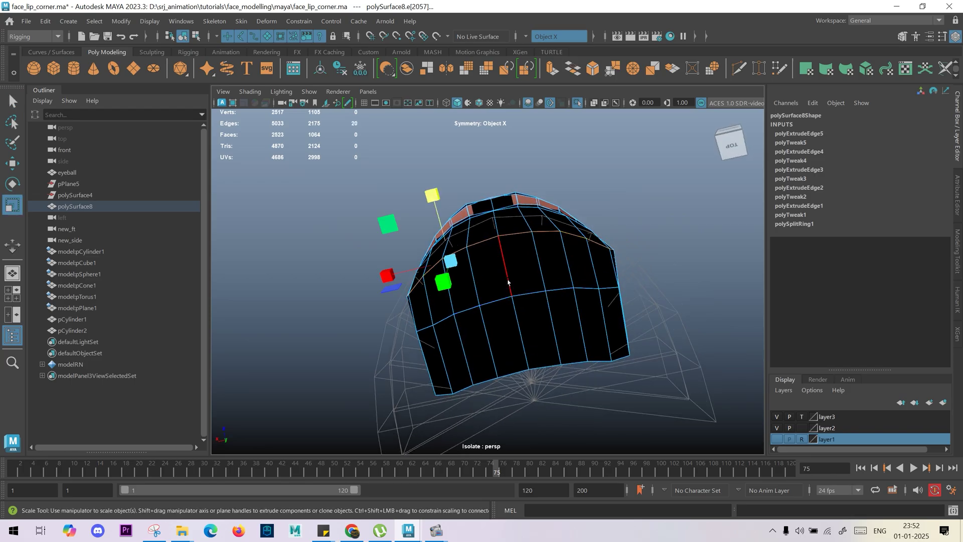
# Step: Turn off symmetry and scale the selected cavity edge loop across its width
pyautogui.keyDown('alt'); pyautogui.moveTo(479, 262); pyautogui.dragTo(477, 279); pyautogui.keyUp('alt')
pyautogui.keyDown('ctrl'); pyautogui.keyDown('shift'); pyautogui.rightClick(484, 233); pyautogui.keyUp('shift'); pyautogui.keyUp('ctrl')
pyautogui.moveTo(485, 235); pyautogui.dragTo(488, 185)
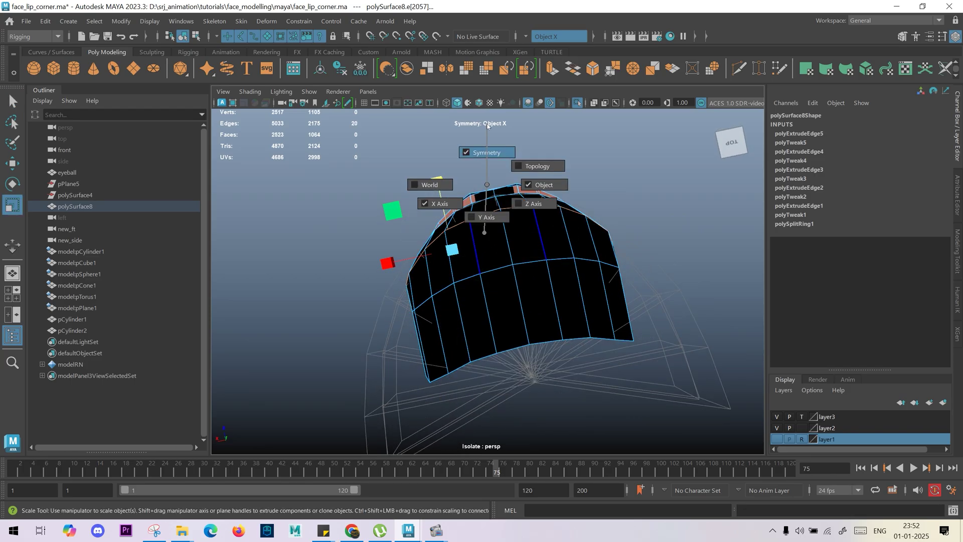
pyautogui.moveTo(487, 125); pyautogui.dragTo(481, 156)
pyautogui.press('w')
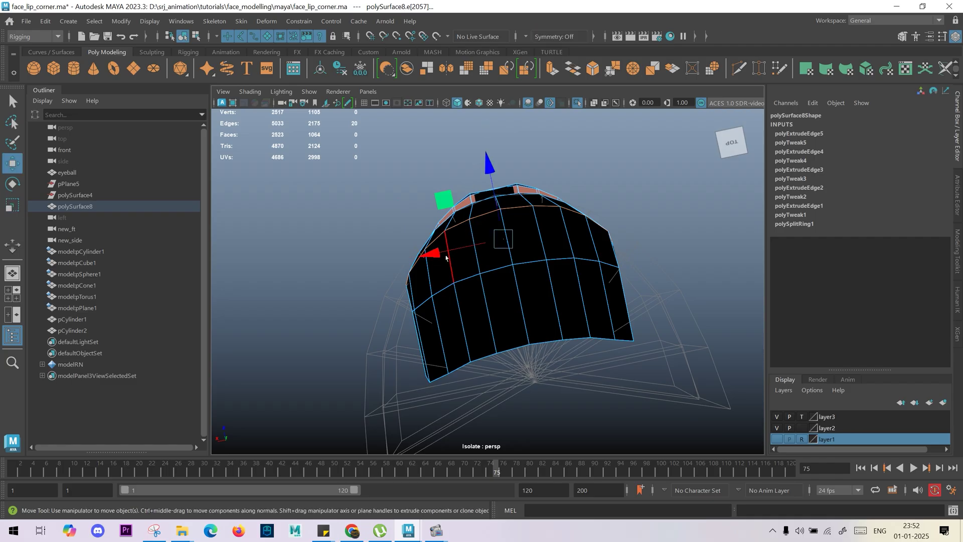
pyautogui.press('r')
pyautogui.moveTo(434, 259); pyautogui.dragTo(434, 257)
# Step: Try to reposition individual vertices at the cavity's side corners with symmetry off
pyautogui.keyDown('alt'); pyautogui.moveTo(450, 298); pyautogui.dragTo(494, 255); pyautogui.keyUp('alt')
pyautogui.scroll(-2, 532, 292)
pyautogui.moveTo(595, 216); pyautogui.dragTo(561, 210, button='right')
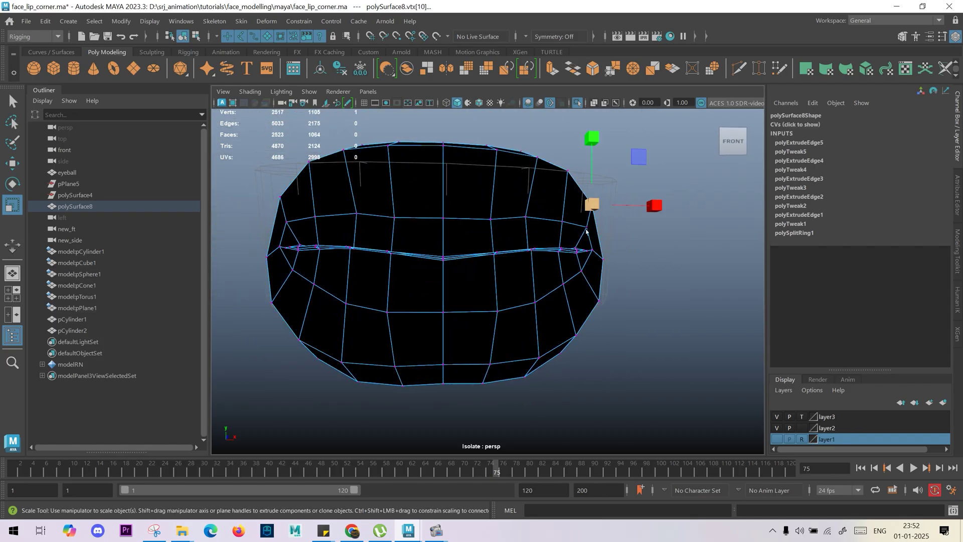
pyautogui.press('w')
pyautogui.keyDown('alt'); pyautogui.moveTo(590, 243); pyautogui.dragTo(583, 246); pyautogui.keyUp('alt')
pyautogui.moveTo(638, 149); pyautogui.dragTo(482, 187)
pyautogui.click(405, 236)
pyautogui.keyDown('alt'); pyautogui.moveTo(411, 235); pyautogui.dragTo(550, 246); pyautogui.keyUp('alt')
pyautogui.moveTo(658, 273); pyautogui.dragTo(585, 233)
pyautogui.moveTo(591, 193); pyautogui.dragTo(589, 183)
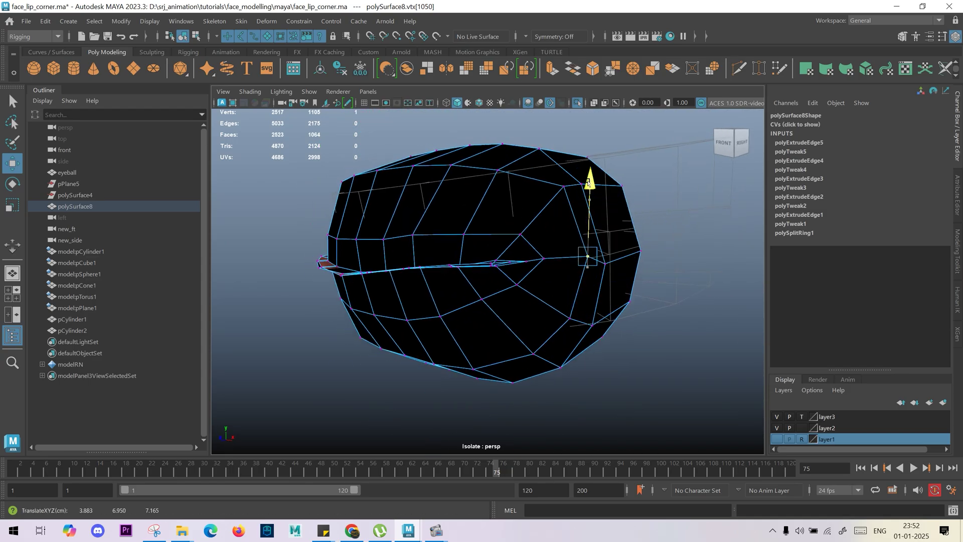
pyautogui.click(605, 263)
# Step: Undo the latest vertex moves and edge loop changes on the cavity
pyautogui.keyDown('alt'); pyautogui.moveTo(682, 289); pyautogui.dragTo(622, 295); pyautogui.keyUp('alt')
pyautogui.press('F10')
pyautogui.doubleClick(426, 263)
pyautogui.keyDown('alt'); pyautogui.moveTo(479, 310); pyautogui.dragTo(539, 314); pyautogui.keyUp('alt')
pyautogui.press('r')
pyautogui.hotkey('ctrl', 'z')
pyautogui.hotkey('ctrl', 'z')
pyautogui.keyDown('alt'); pyautogui.moveTo(501, 357); pyautogui.dragTo(536, 313); pyautogui.keyUp('alt')
pyautogui.hotkey('ctrl', 'z')
pyautogui.hotkey('ctrl', 'z')
pyautogui.hotkey('ctrl', 'z')
pyautogui.hotkey('ctrl', 'z')
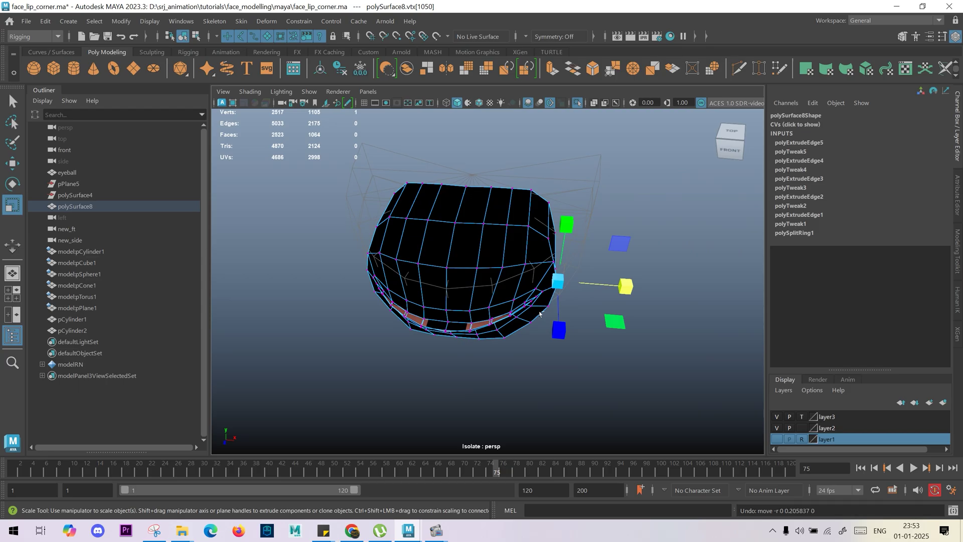
pyautogui.keyDown('alt'); pyautogui.moveTo(612, 255); pyautogui.dragTo(634, 247); pyautogui.keyUp('alt')
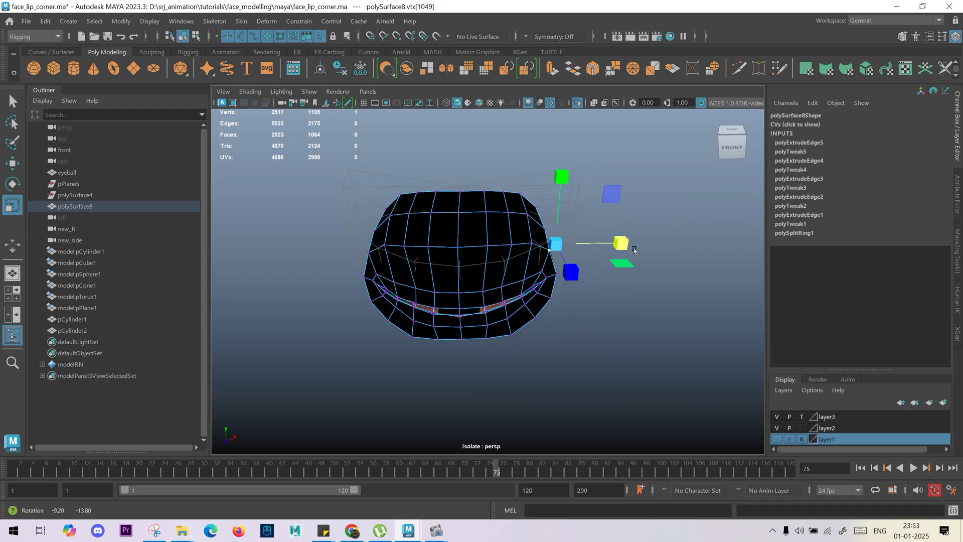
pyautogui.hotkey('ctrl', 'z')
pyautogui.hotkey('ctrl', 'z')
pyautogui.hotkey('ctrl', 'z')
pyautogui.keyDown('alt'); pyautogui.moveTo(507, 236); pyautogui.dragTo(518, 327); pyautogui.keyUp('alt')
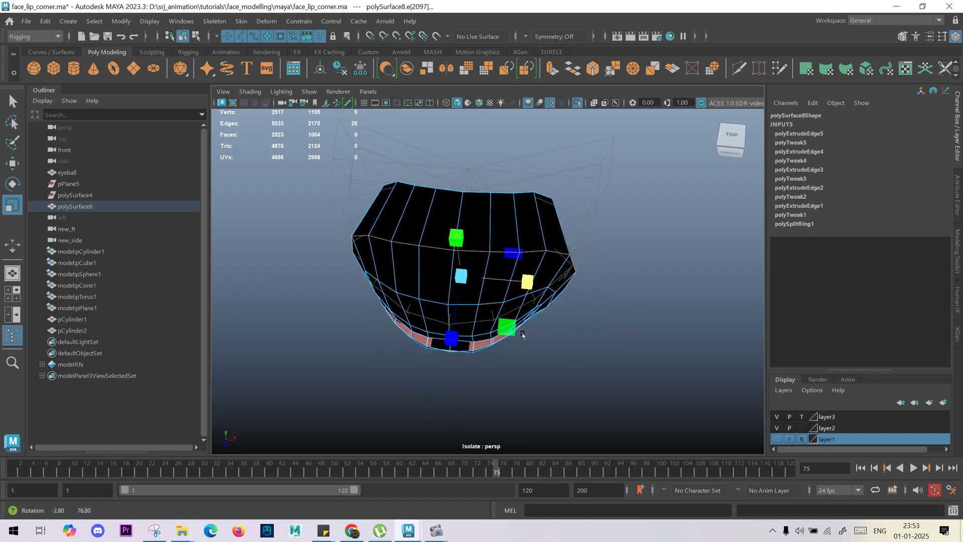
# Step: Scale the cavity's rear border edge loop and turn object X symmetry back on
pyautogui.doubleClick(482, 196)
pyautogui.moveTo(535, 230); pyautogui.dragTo(559, 270)
pyautogui.keyDown('ctrl'); pyautogui.keyDown('shift'); pyautogui.moveTo(552, 220); pyautogui.dragTo(552, 179, button='right'); pyautogui.keyUp('shift'); pyautogui.keyUp('ctrl')
pyautogui.click(547, 147)
# Step: Move the mirrored vertices at the cavity's upper corners to round off the inner ring
pyautogui.keyDown('alt'); pyautogui.moveTo(552, 211); pyautogui.dragTo(606, 145); pyautogui.keyUp('alt')
pyautogui.click(614, 208)
pyautogui.press('w')
pyautogui.keyDown('alt'); pyautogui.moveTo(609, 151); pyautogui.dragTo(627, 165); pyautogui.keyUp('alt')
pyautogui.moveTo(664, 207); pyautogui.dragTo(474, 257)
pyautogui.moveTo(421, 254); pyautogui.dragTo(389, 262, button='right')
pyautogui.click(431, 254)
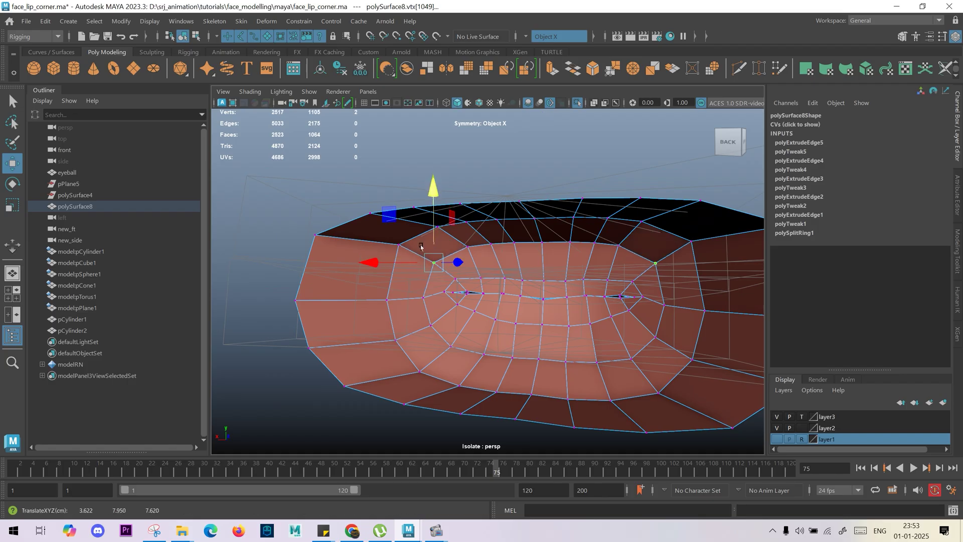
# Step: Reposition the mirrored upper corner vertices of the next ring further back to continue the rounded roof
pyautogui.click(401, 249)
pyautogui.keyDown('alt'); pyautogui.moveTo(431, 252); pyautogui.dragTo(552, 261); pyautogui.keyUp('alt')
pyautogui.click(590, 269)
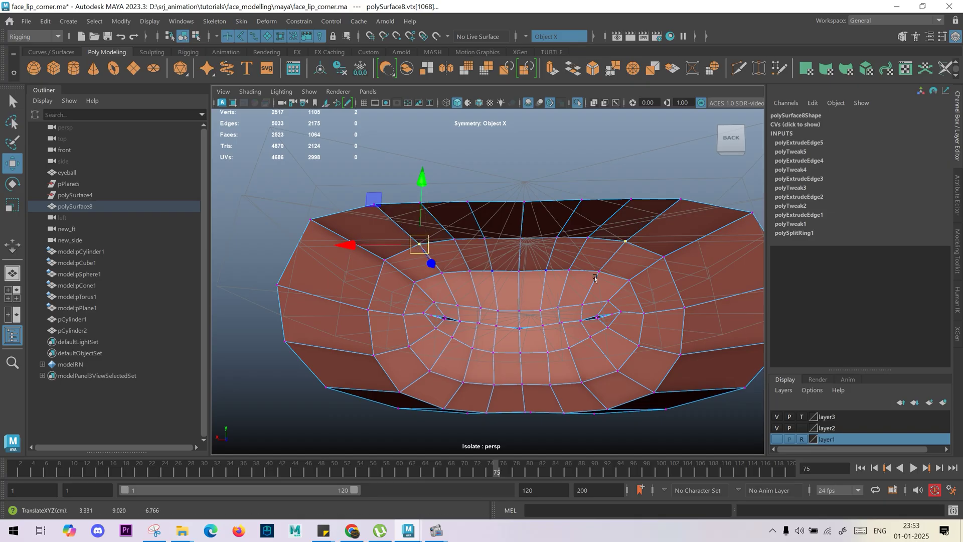
pyautogui.keyDown('alt'); pyautogui.moveTo(424, 242); pyautogui.dragTo(442, 333); pyautogui.keyUp('alt')
pyautogui.keyDown('alt'); pyautogui.moveTo(442, 334); pyautogui.dragTo(276, 329, button='right'); pyautogui.keyUp('alt')
# Step: Extrude the cavity's rear border loop back towards the throat, and show the whole head again in object mode
pyautogui.click(492, 249)
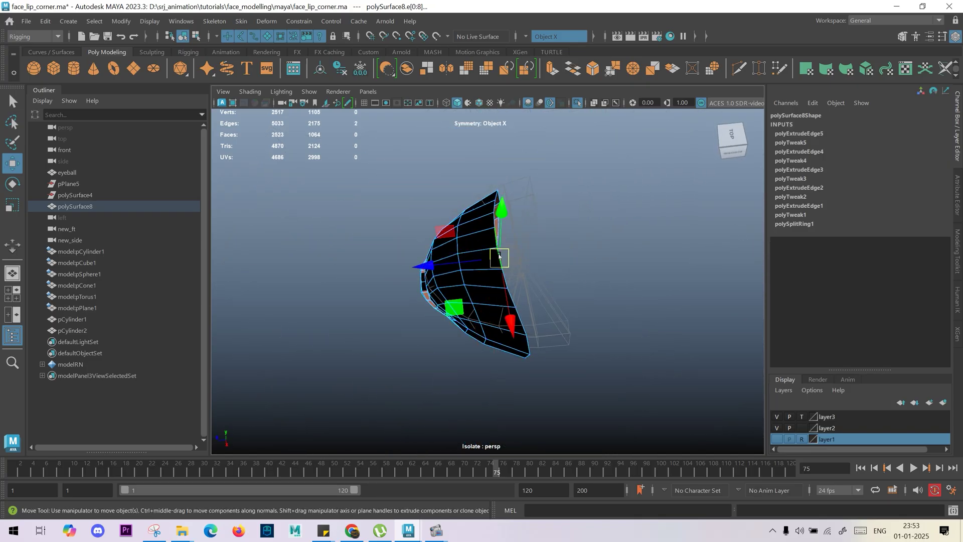
pyautogui.press('r')
pyautogui.keyDown('alt'); pyautogui.moveTo(446, 322); pyautogui.dragTo(517, 301); pyautogui.keyUp('alt')
pyautogui.press('w')
pyautogui.hotkey('ctrl', 'e')
pyautogui.press('w')
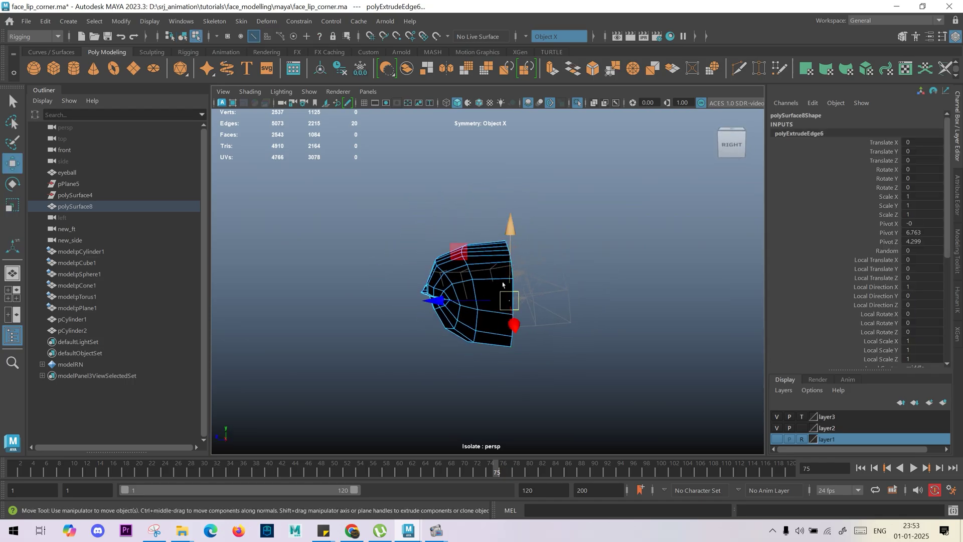
pyautogui.moveTo(420, 297); pyautogui.dragTo(472, 299)
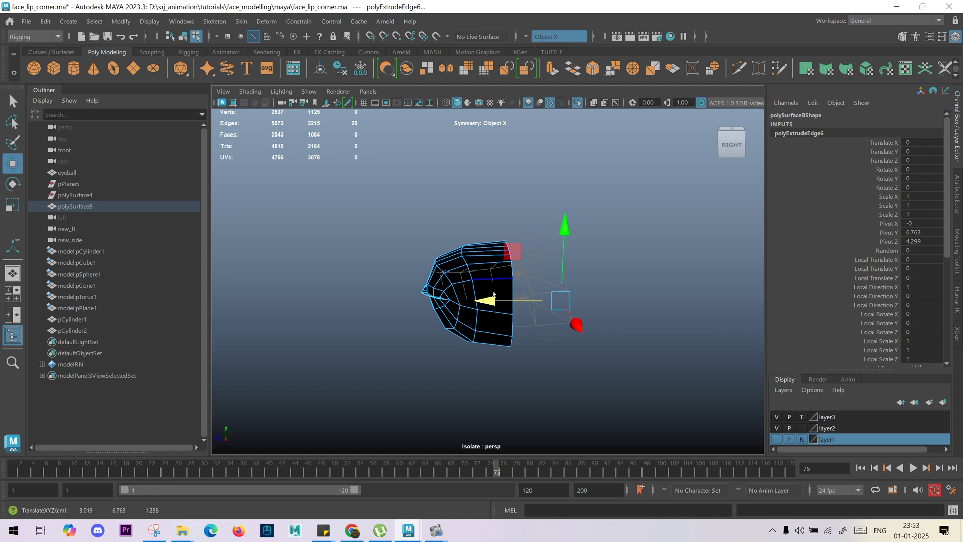
pyautogui.moveTo(493, 284); pyautogui.dragTo(522, 241, button='right')
pyautogui.click(577, 104)
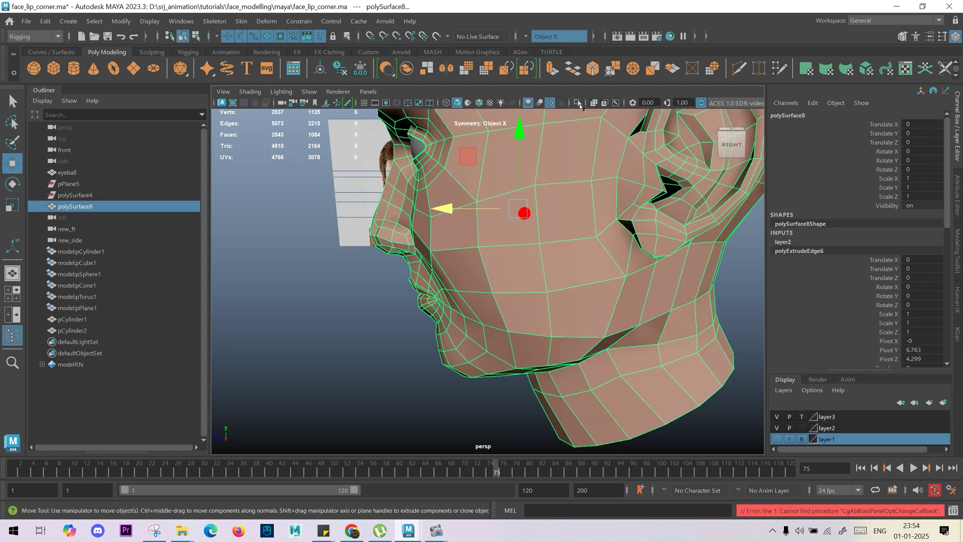
# Step: Display the head in wireframe in the side view and switch to edge selection, with the isolated display turned off
pyautogui.click(577, 104)
pyautogui.keyDown('alt'); pyautogui.moveTo(617, 241); pyautogui.dragTo(522, 346); pyautogui.keyUp('alt')
pyautogui.keyDown('alt'); pyautogui.moveTo(522, 346); pyautogui.dragTo(609, 362, button='right'); pyautogui.keyUp('alt')
pyautogui.keyDown('alt'); pyautogui.moveTo(609, 362); pyautogui.dragTo(615, 306); pyautogui.keyUp('alt')
pyautogui.keyDown('alt'); pyautogui.moveTo(615, 306); pyautogui.dragTo(518, 256, button='right'); pyautogui.keyUp('alt')
pyautogui.keyDown('alt'); pyautogui.moveTo(518, 256); pyautogui.dragTo(557, 259); pyautogui.keyUp('alt')
pyautogui.keyDown('alt'); pyautogui.moveTo(557, 258); pyautogui.dragTo(431, 262, button='right'); pyautogui.keyUp('alt')
pyautogui.press('4')
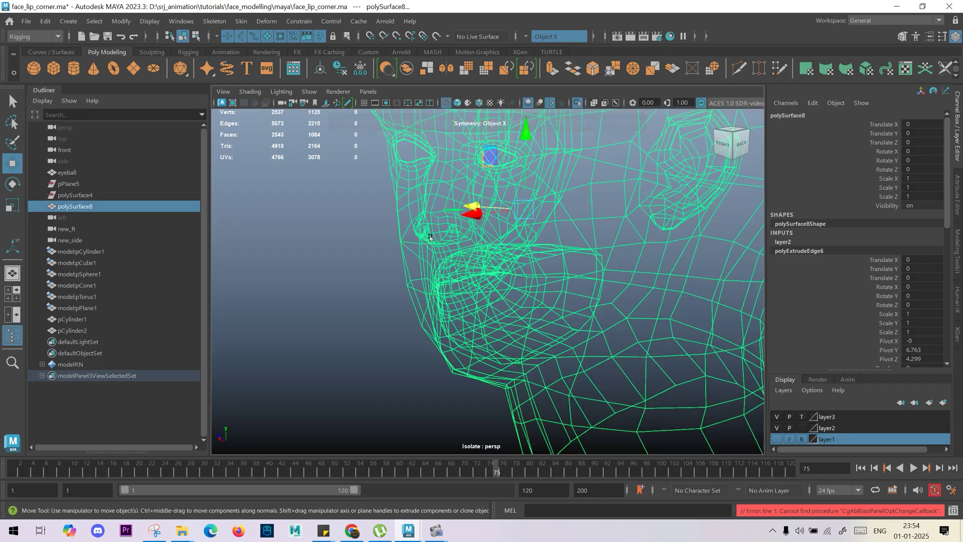
pyautogui.press('space')
pyautogui.moveTo(442, 292); pyautogui.dragTo(576, 273)
pyautogui.moveTo(562, 268); pyautogui.dragTo(559, 229, button='right')
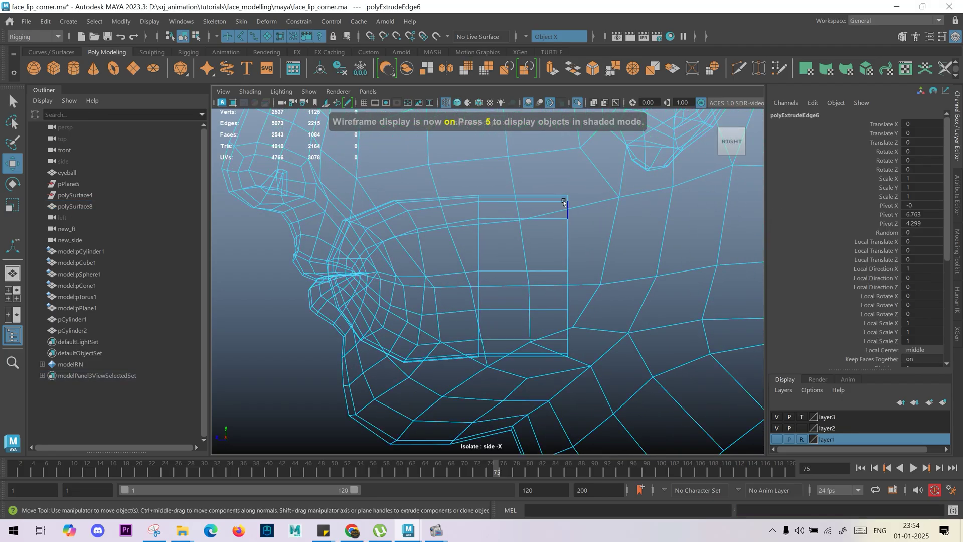
pyautogui.click(577, 104)
pyautogui.scroll(1, 553, 237)
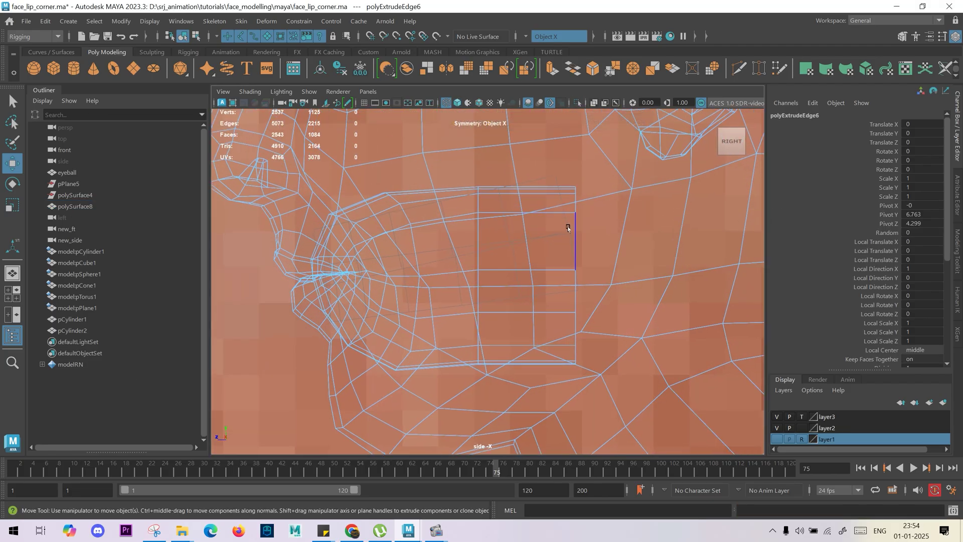
# Step: Scale the mouth cavity's middle edge ring slightly taller and nudge its position in the side view
pyautogui.doubleClick(568, 231)
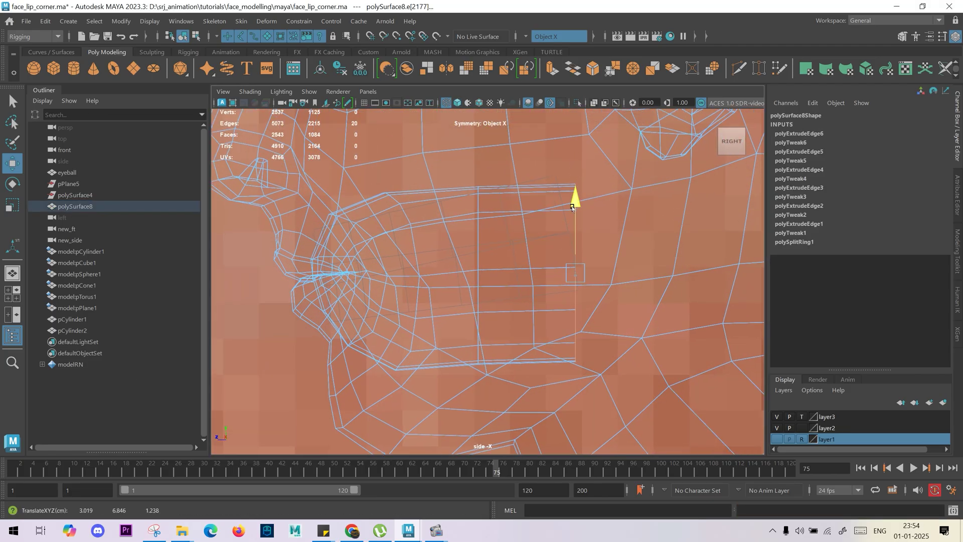
pyautogui.doubleClick(477, 232)
pyautogui.press('r')
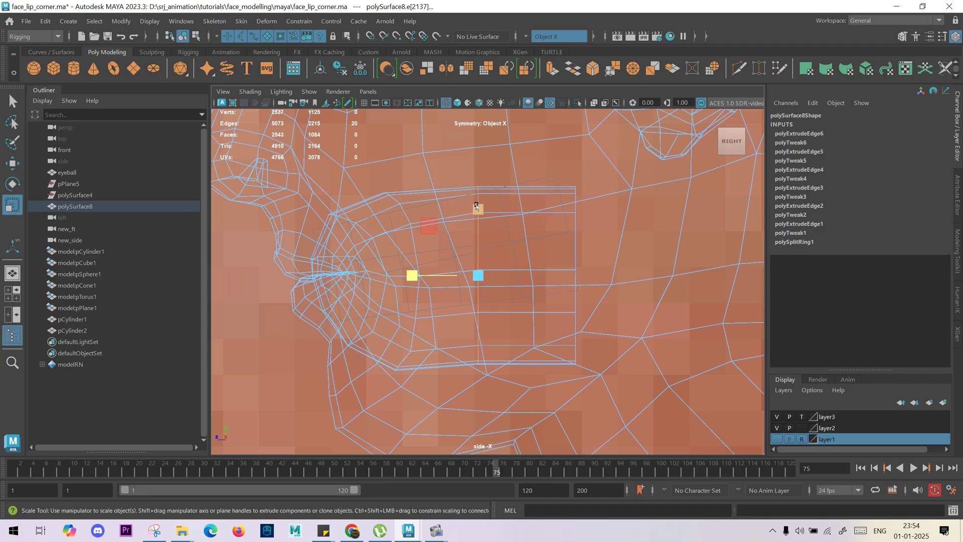
pyautogui.moveTo(476, 202); pyautogui.dragTo(475, 197)
pyautogui.press('w')
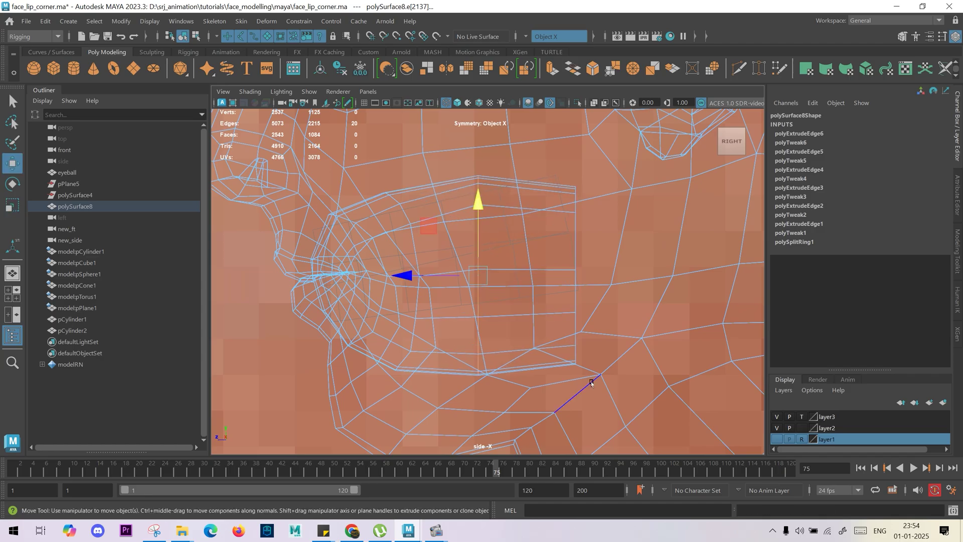
pyautogui.moveTo(475, 282); pyautogui.dragTo(479, 278)
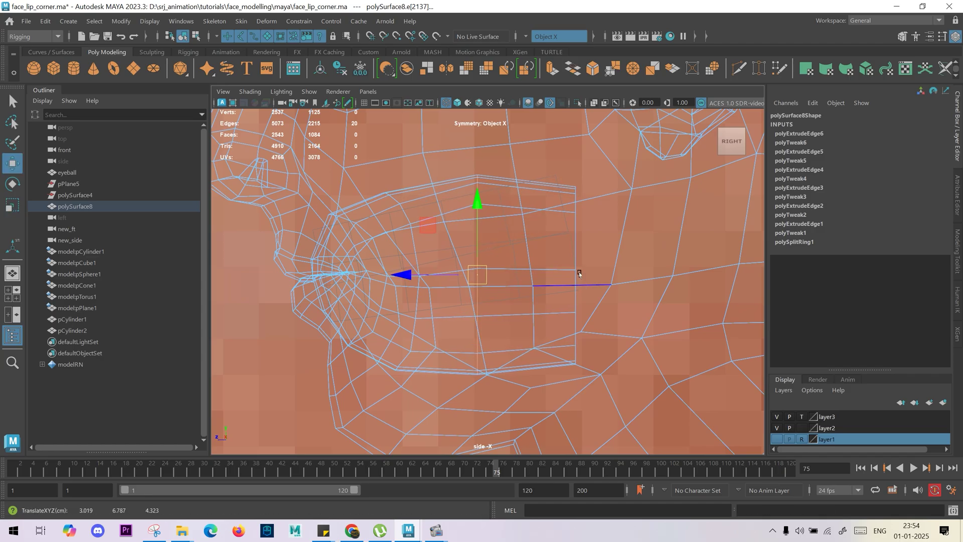
# Step: Move the cavity's rear border loop back and slightly up, and reduce its height a little
pyautogui.moveTo(575, 275); pyautogui.dragTo(591, 269)
pyautogui.press('r')
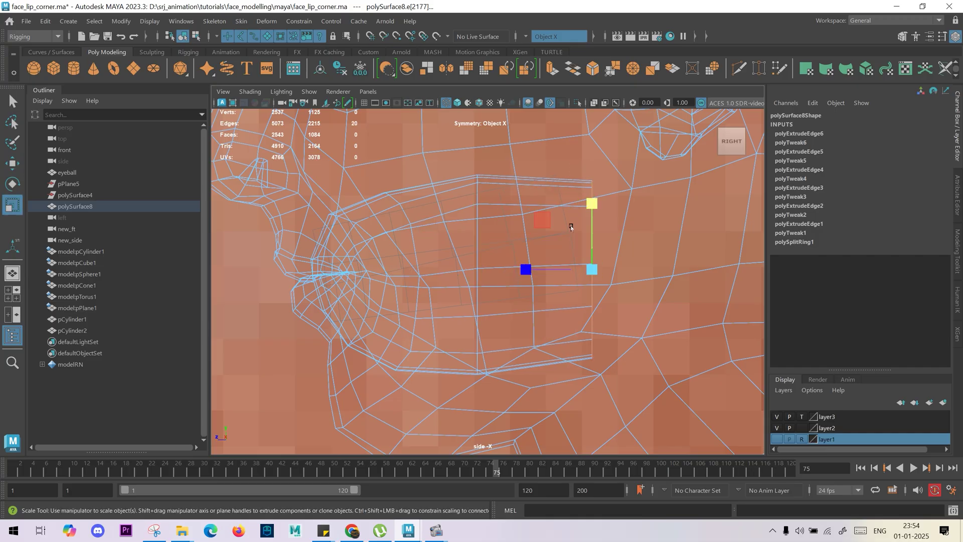
pyautogui.moveTo(592, 201)
pyautogui.mouseDown()
pyautogui.moveTo(596, 216)
pyautogui.moveTo(591, 205)
pyautogui.mouseUp()
pyautogui.press('w')
pyautogui.moveTo(592, 269); pyautogui.dragTo(592, 264)
# Step: Extrude the rear border loop backward, scale it down in height and depth, and tilt it down towards the throat
pyautogui.keyDown('alt'); pyautogui.moveTo(592, 264); pyautogui.dragTo(478, 280, button='right'); pyautogui.keyUp('alt')
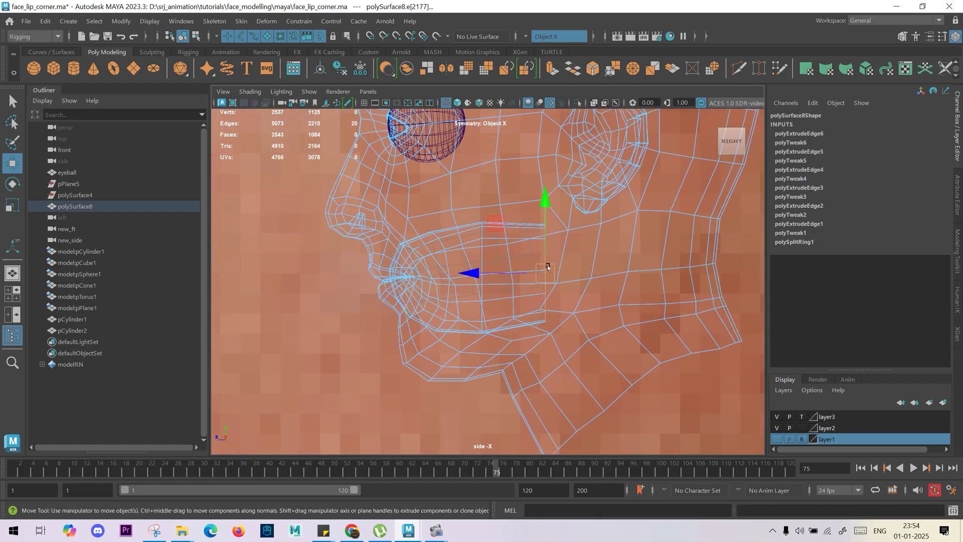
pyautogui.moveTo(544, 282); pyautogui.dragTo(573, 274)
pyautogui.hotkey('ctrl', 'e')
pyautogui.press('w')
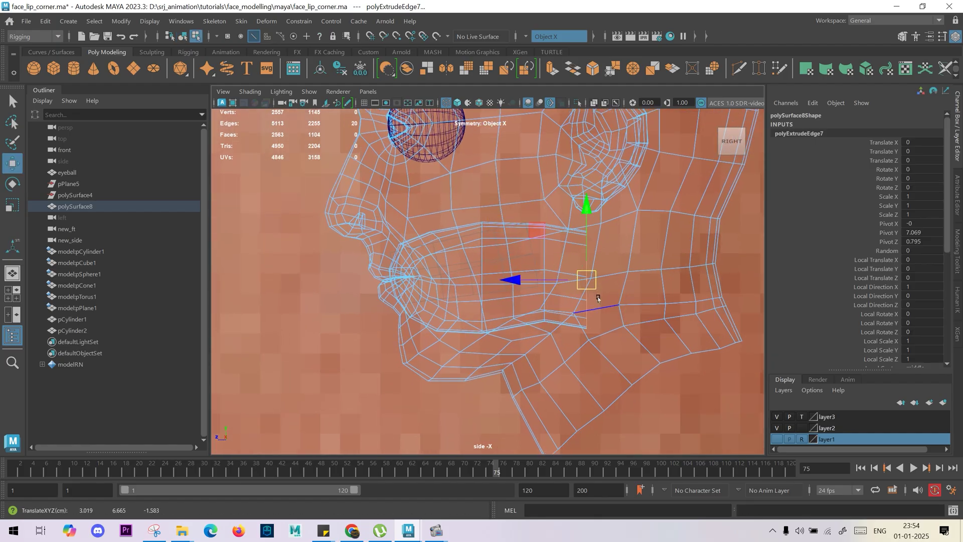
pyautogui.press('r')
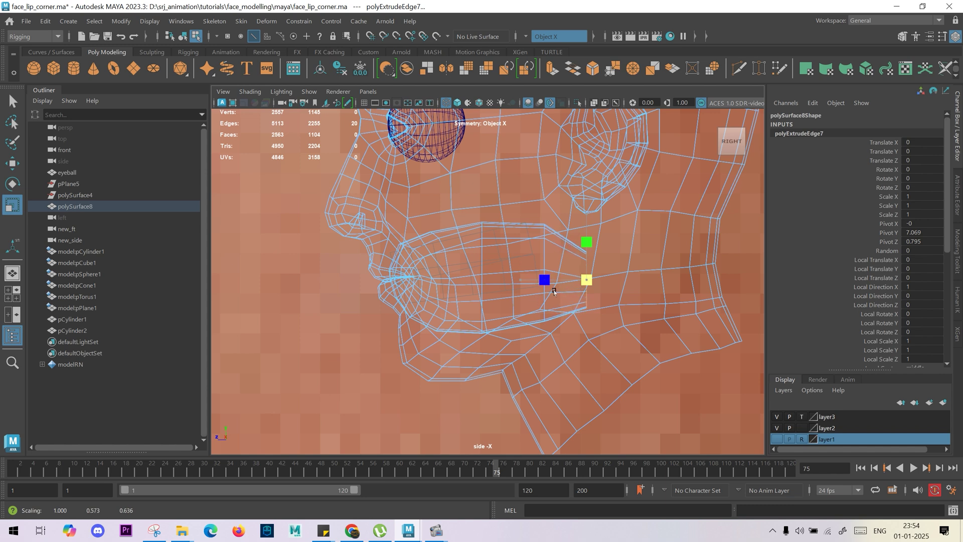
pyautogui.press('w')
pyautogui.press('e')
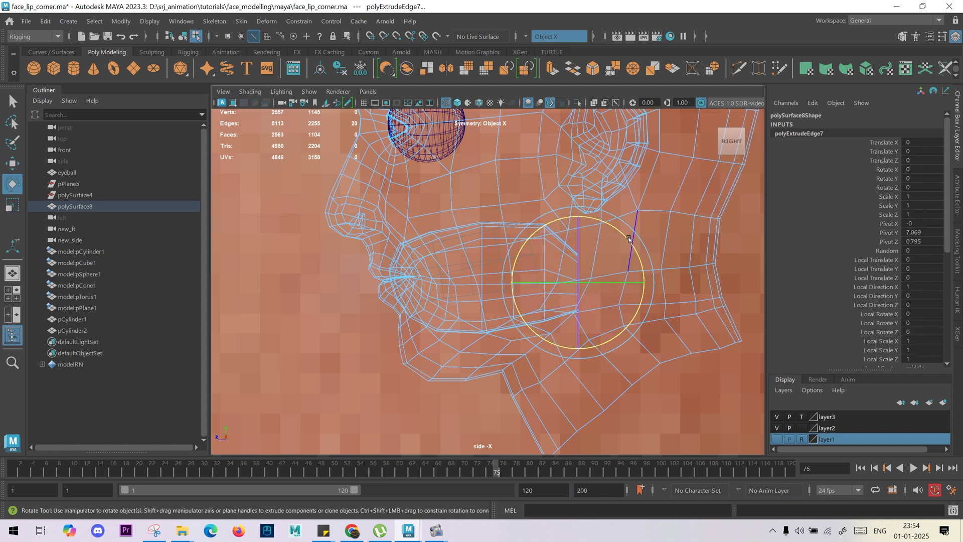
pyautogui.press('w')
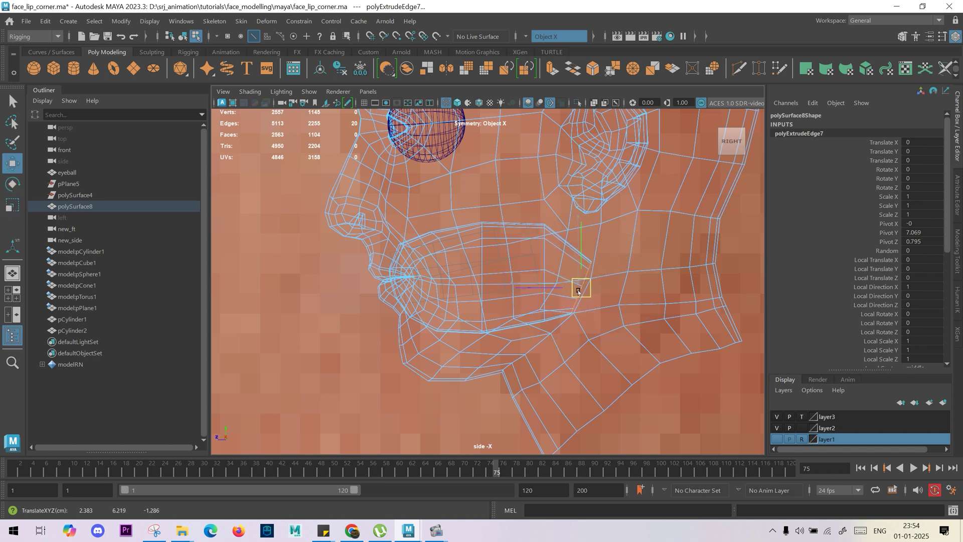
# Step: Extrude the border loop once more down into the throat, rotate it to follow the bend, and scale it smaller
pyautogui.keyDown('shift'); pyautogui.moveTo(576, 266); pyautogui.dragTo(636, 290, button='right'); pyautogui.keyUp('shift')
pyautogui.press('e')
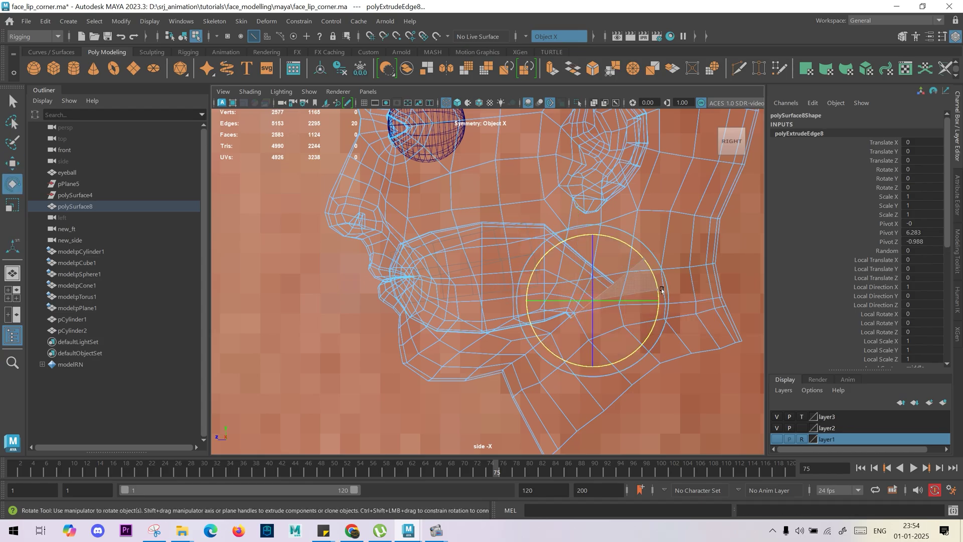
pyautogui.press('w')
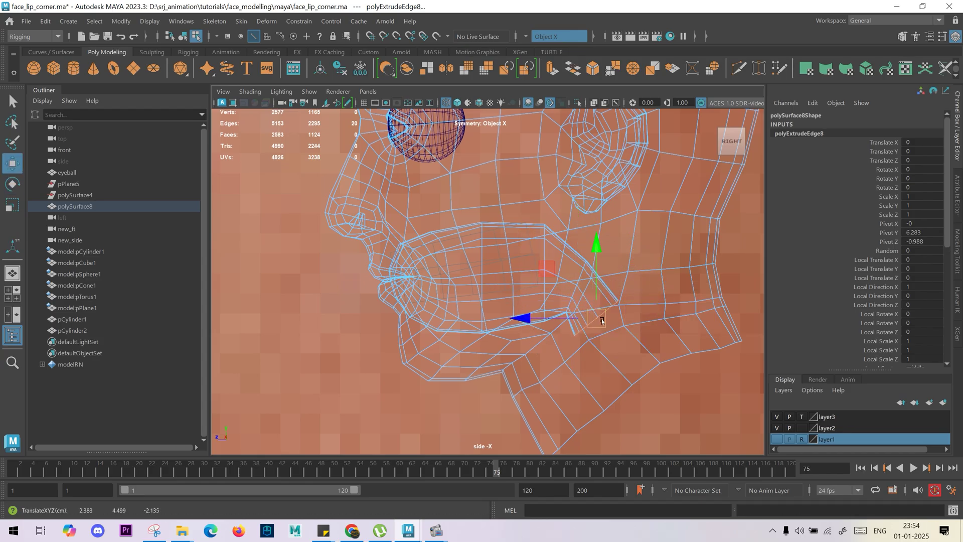
pyautogui.press('r')
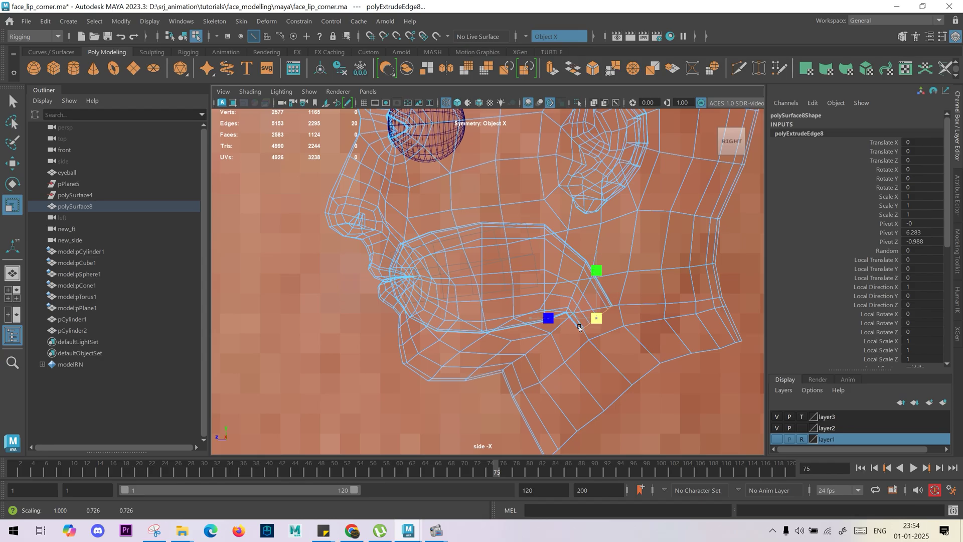
# Step: Return to the shaded perspective view and examine the throat opening from behind and below
pyautogui.press('space')
pyautogui.moveTo(580, 327); pyautogui.dragTo(579, 301)
pyautogui.keyDown('alt'); pyautogui.moveTo(605, 346); pyautogui.dragTo(530, 285); pyautogui.keyUp('alt')
pyautogui.press('5')
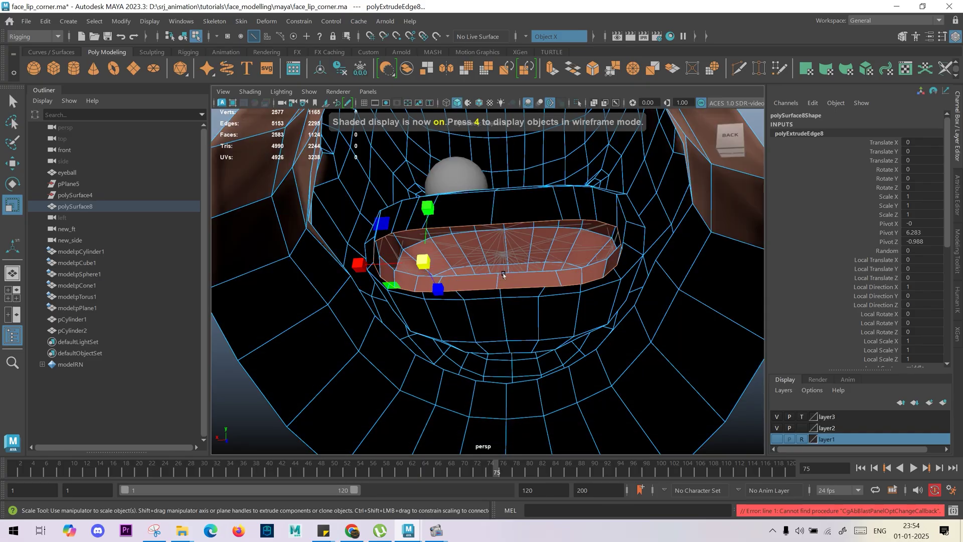
pyautogui.scroll(2, 486, 257)
pyautogui.moveTo(486, 257)
pyautogui.keyDown('alt'); pyautogui.mouseDown(button='middle')
pyautogui.moveTo(503, 360)
pyautogui.moveTo(490, 241)
pyautogui.mouseUp(button='middle'); pyautogui.keyUp('alt')
pyautogui.scroll(3, 504, 360)
pyautogui.keyDown('alt'); pyautogui.moveTo(491, 241); pyautogui.dragTo(495, 249); pyautogui.keyUp('alt')
pyautogui.keyDown('alt'); pyautogui.moveTo(495, 249); pyautogui.dragTo(484, 324, button='middle'); pyautogui.keyUp('alt')
pyautogui.scroll(3, 484, 323)
pyautogui.keyDown('alt'); pyautogui.moveTo(484, 322); pyautogui.dragTo(447, 317); pyautogui.keyUp('alt')
pyautogui.scroll(3, 447, 318)
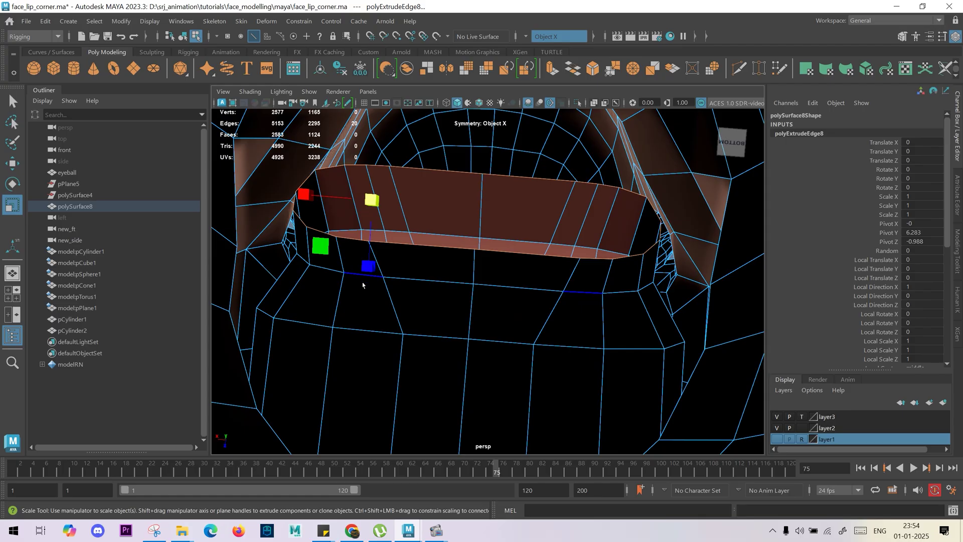
# Step: Move the mirrored side edges of the rear throat rings inward to narrow and round the opening
pyautogui.doubleClick(361, 284)
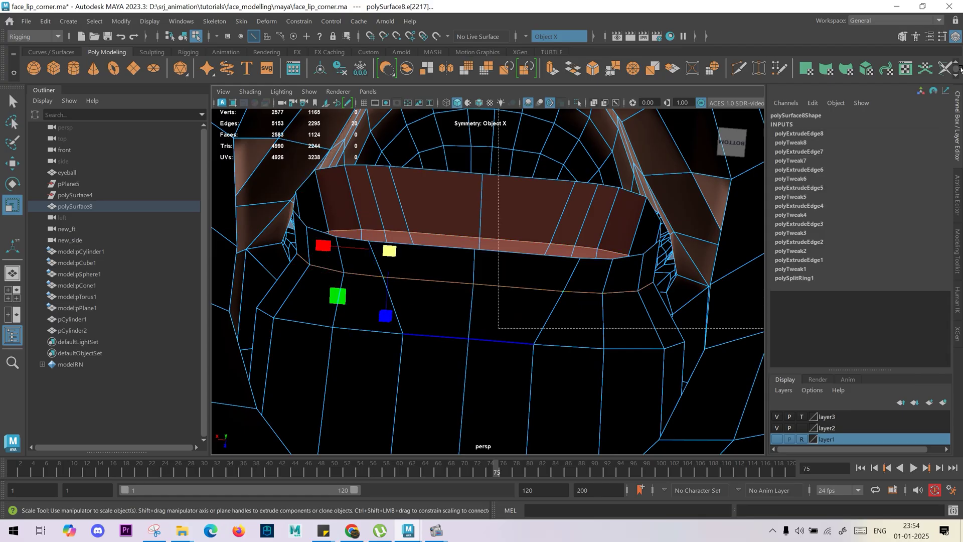
pyautogui.click(493, 317)
pyautogui.click(356, 274)
pyautogui.keyDown('alt'); pyautogui.moveTo(356, 274); pyautogui.dragTo(424, 244); pyautogui.keyUp('alt')
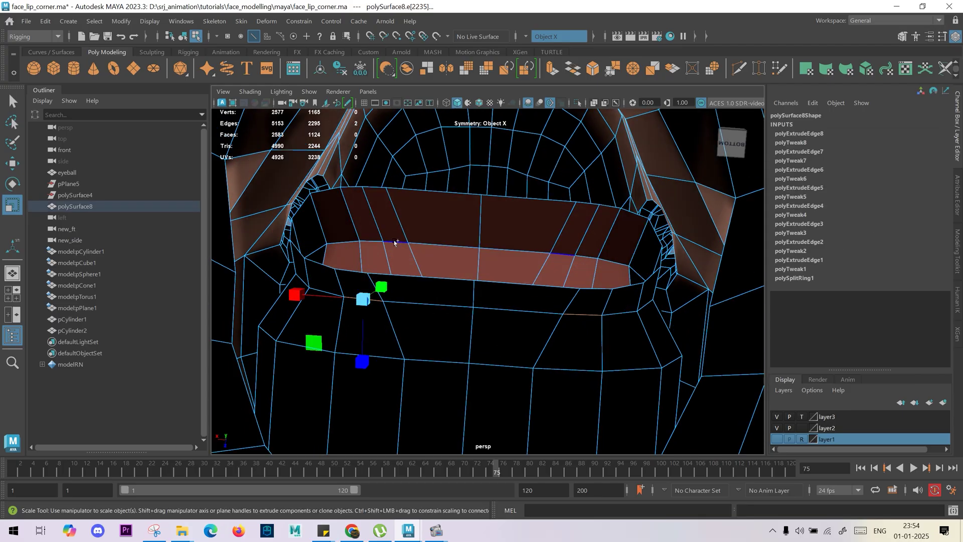
pyautogui.press('w')
pyautogui.moveTo(279, 261); pyautogui.dragTo(297, 260)
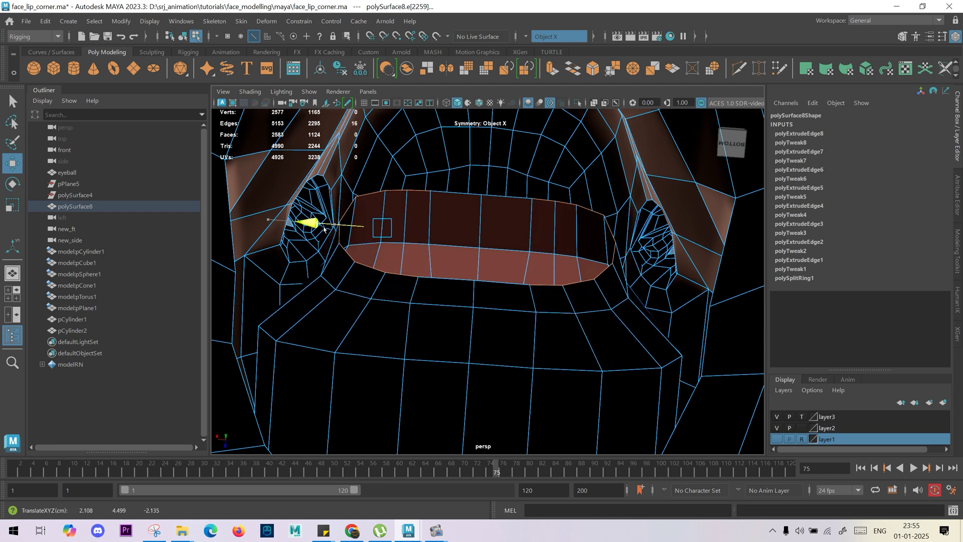
# Step: Examine the cavity's interior with smooth preview on, and put the head back in object mode
pyautogui.keyDown('alt'); pyautogui.moveTo(285, 344); pyautogui.dragTo(397, 372); pyautogui.keyUp('alt')
pyautogui.keyDown('alt'); pyautogui.moveTo(397, 372); pyautogui.dragTo(467, 377, button='right'); pyautogui.keyUp('alt')
pyautogui.keyDown('alt'); pyautogui.moveTo(538, 309); pyautogui.dragTo(510, 313); pyautogui.keyUp('alt')
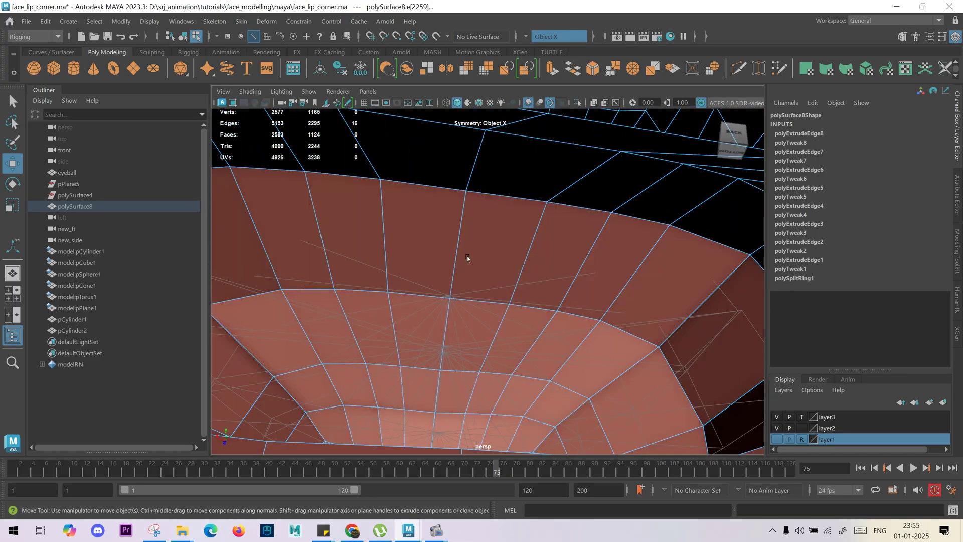
pyautogui.keyDown('alt'); pyautogui.moveTo(429, 244); pyautogui.dragTo(497, 280); pyautogui.keyUp('alt')
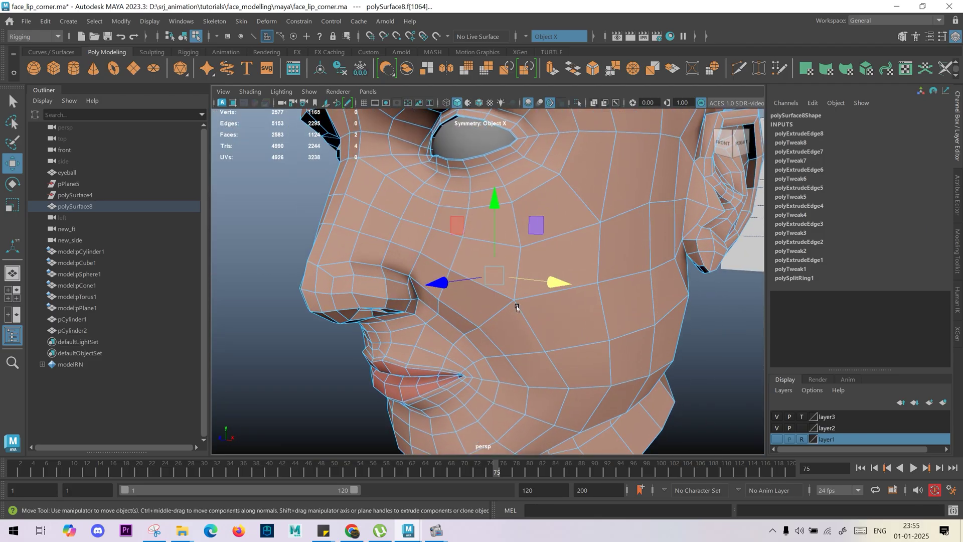
pyautogui.keyDown('alt'); pyautogui.moveTo(460, 307); pyautogui.dragTo(634, 360); pyautogui.keyUp('alt')
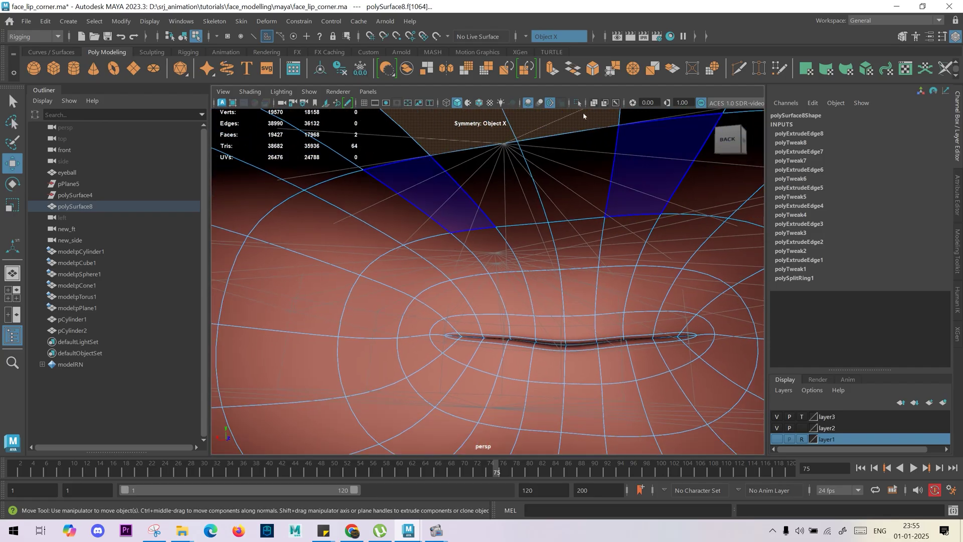
pyautogui.press('F8')
pyautogui.keyDown('alt'); pyautogui.moveTo(453, 245); pyautogui.dragTo(460, 241); pyautogui.keyUp('alt')
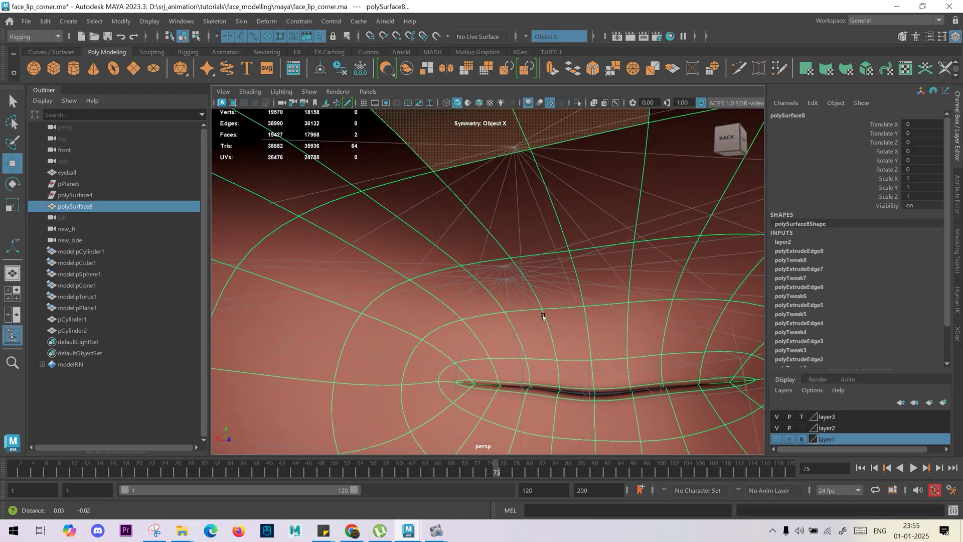
pyautogui.keyDown('alt'); pyautogui.moveTo(543, 317); pyautogui.dragTo(553, 320, button='middle'); pyautogui.keyUp('alt')
# Step: Examine the smoothed lips and mouth corners from the front with the head deselected
pyautogui.keyDown('alt'); pyautogui.moveTo(553, 320); pyautogui.dragTo(130, 221); pyautogui.keyUp('alt')
pyautogui.keyDown('alt'); pyautogui.moveTo(130, 221); pyautogui.dragTo(63, 216, button='right'); pyautogui.keyUp('alt')
pyautogui.keyDown('alt'); pyautogui.moveTo(409, 301); pyautogui.dragTo(432, 318, button='right'); pyautogui.keyUp('alt')
pyautogui.keyDown('alt'); pyautogui.moveTo(432, 319); pyautogui.dragTo(425, 293); pyautogui.keyUp('alt')
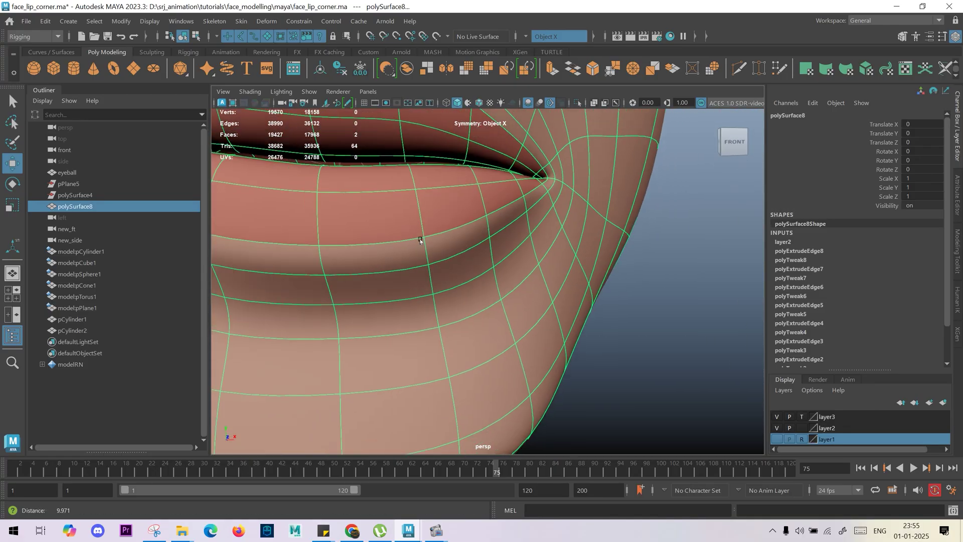
pyautogui.keyDown('alt'); pyautogui.moveTo(421, 241); pyautogui.dragTo(346, 229, button='right'); pyautogui.keyUp('alt')
pyautogui.click(597, 267)
pyautogui.keyDown('alt'); pyautogui.moveTo(513, 303); pyautogui.dragTo(486, 370, button='right'); pyautogui.keyUp('alt')
pyautogui.keyDown('alt'); pyautogui.moveTo(487, 370); pyautogui.dragTo(433, 354); pyautogui.keyUp('alt')
pyautogui.keyDown('alt'); pyautogui.moveTo(433, 354); pyautogui.dragTo(561, 310, button='middle'); pyautogui.keyUp('alt')
pyautogui.keyDown('alt'); pyautogui.moveTo(561, 310); pyautogui.dragTo(609, 296, button='right'); pyautogui.keyUp('alt')
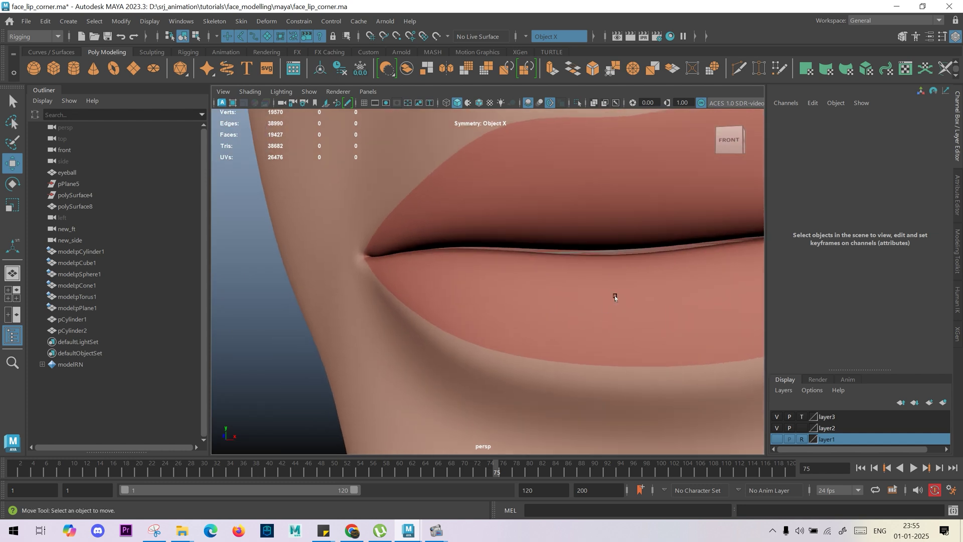
pyautogui.keyDown('alt'); pyautogui.moveTo(608, 296); pyautogui.dragTo(531, 299, button='middle'); pyautogui.keyUp('alt')
pyautogui.keyDown('alt'); pyautogui.moveTo(507, 245); pyautogui.dragTo(422, 250); pyautogui.keyUp('alt')
# Step: Select the upper row of lower-lip faces, grow the selection three times, and isolate those faces
pyautogui.click(477, 271)
pyautogui.hotkey('ctrl', 'z')
pyautogui.press('F11')
pyautogui.click(494, 243)
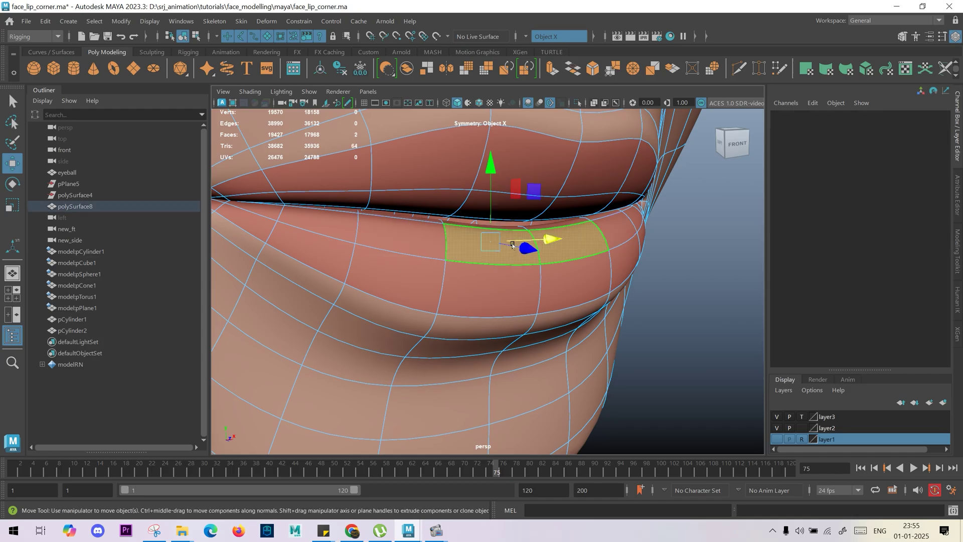
pyautogui.keyDown('alt'); pyautogui.moveTo(494, 243); pyautogui.dragTo(520, 286, button='right'); pyautogui.keyUp('alt')
pyautogui.keyDown('alt'); pyautogui.moveTo(521, 286); pyautogui.dragTo(461, 209); pyautogui.keyUp('alt')
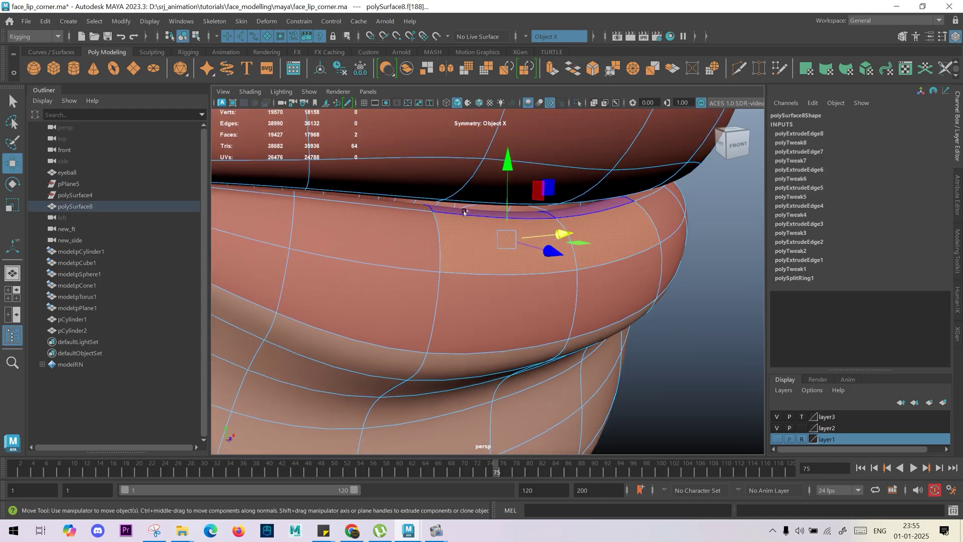
pyautogui.keyDown('shift'); pyautogui.click(535, 305); pyautogui.keyUp('shift')
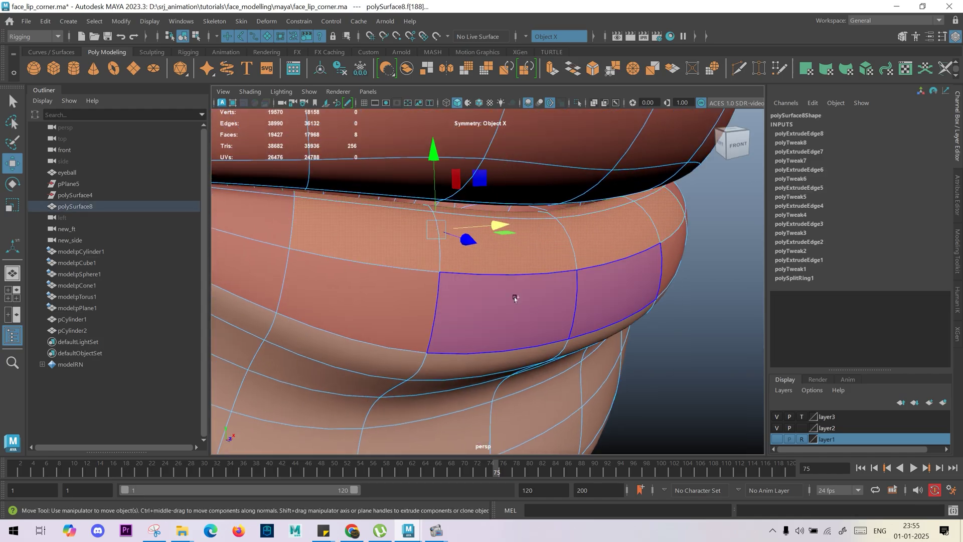
pyautogui.keyDown('alt'); pyautogui.moveTo(536, 305); pyautogui.dragTo(454, 297); pyautogui.keyUp('alt')
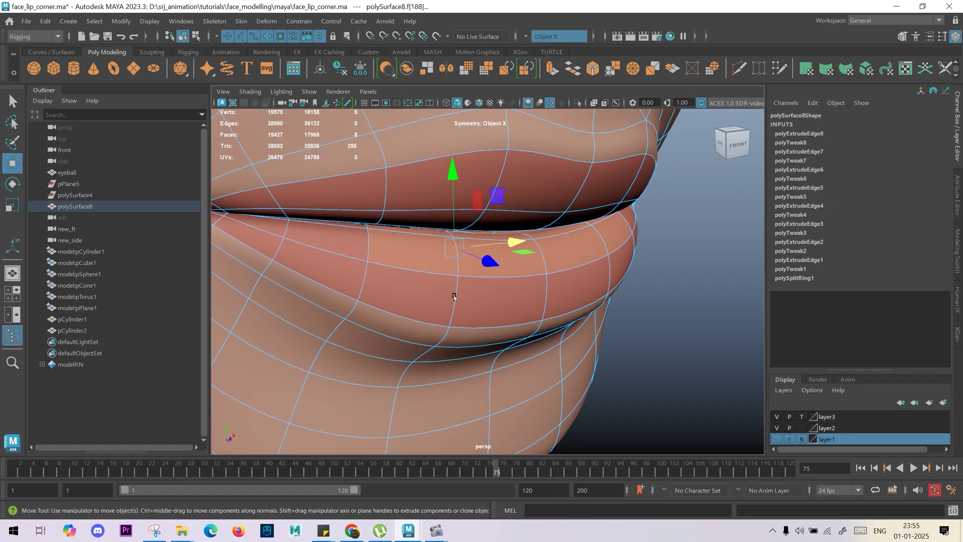
pyautogui.hotkey('shift', '.')
pyautogui.hotkey('shift', '.')
pyautogui.hotkey('shift', '.')
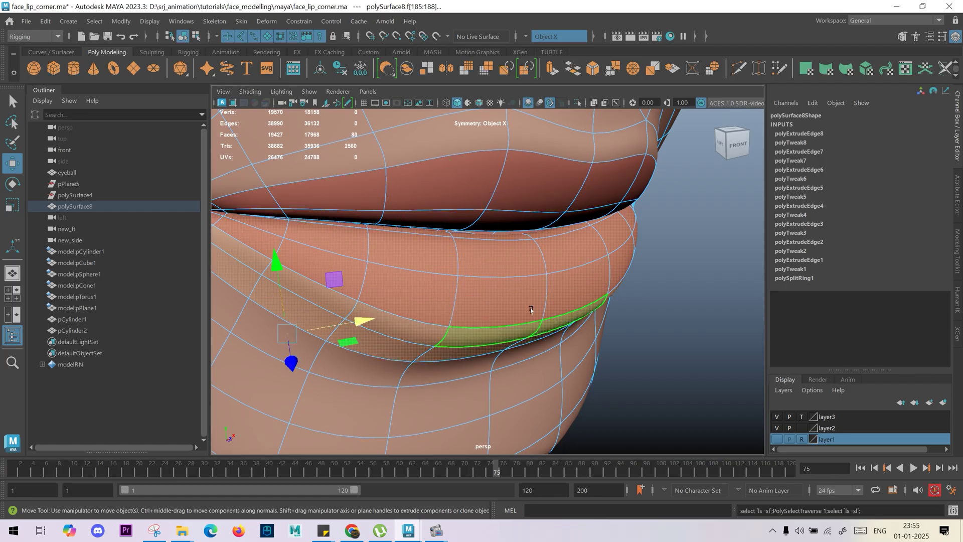
pyautogui.click(577, 103)
pyautogui.keyDown('alt'); pyautogui.moveTo(527, 286); pyautogui.dragTo(495, 320); pyautogui.keyUp('alt')
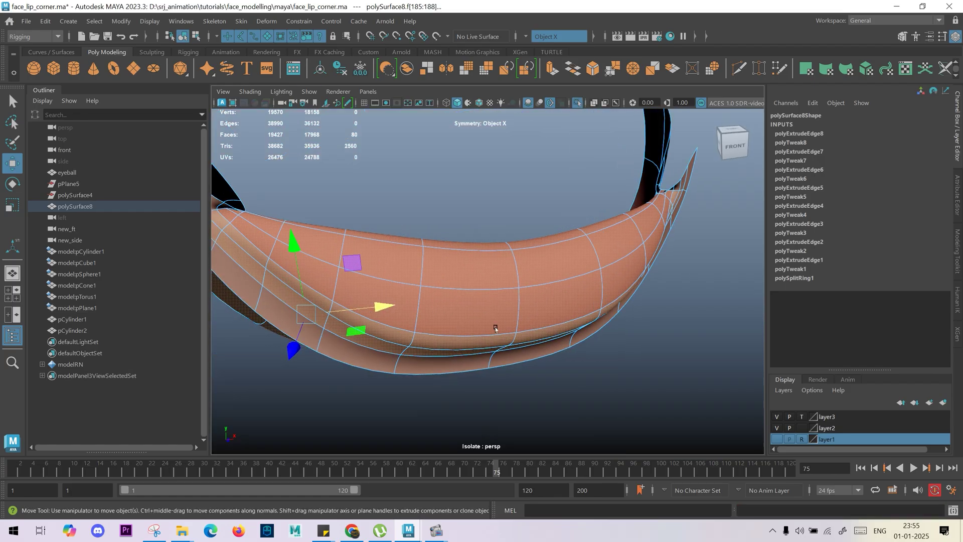
# Step: Examine the isolated lower lip in object mode from the side and turn off its smooth preview
pyautogui.press('F8')
pyautogui.keyDown('alt'); pyautogui.moveTo(460, 217); pyautogui.dragTo(357, 294, button='right'); pyautogui.keyUp('alt')
pyautogui.keyDown('alt'); pyautogui.moveTo(358, 293); pyautogui.dragTo(419, 312); pyautogui.keyUp('alt')
pyautogui.click(564, 258)
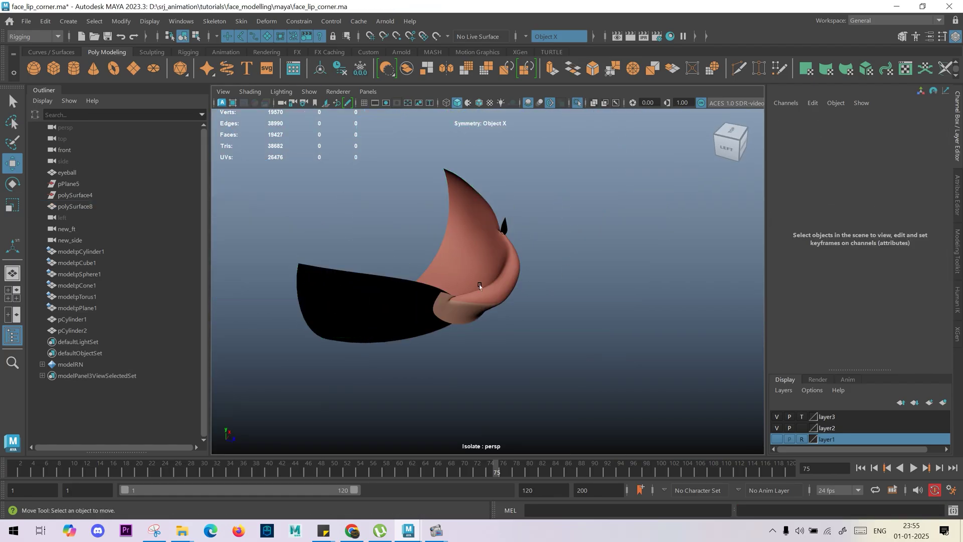
pyautogui.keyDown('alt'); pyautogui.moveTo(564, 258); pyautogui.dragTo(502, 279); pyautogui.keyUp('alt')
pyautogui.click(512, 271)
pyautogui.press('1')
# Step: Move the inner vertices behind the lower lip's edge forward toward the front of the lip
pyautogui.press('F9')
pyautogui.click(466, 319)
pyautogui.keyDown('alt'); pyautogui.moveTo(493, 316); pyautogui.dragTo(434, 266); pyautogui.keyUp('alt')
pyautogui.click(434, 266)
pyautogui.keyDown('alt'); pyautogui.moveTo(435, 266); pyautogui.dragTo(430, 277); pyautogui.keyUp('alt')
pyautogui.keyDown('alt'); pyautogui.moveTo(474, 248); pyautogui.dragTo(375, 222); pyautogui.keyUp('alt')
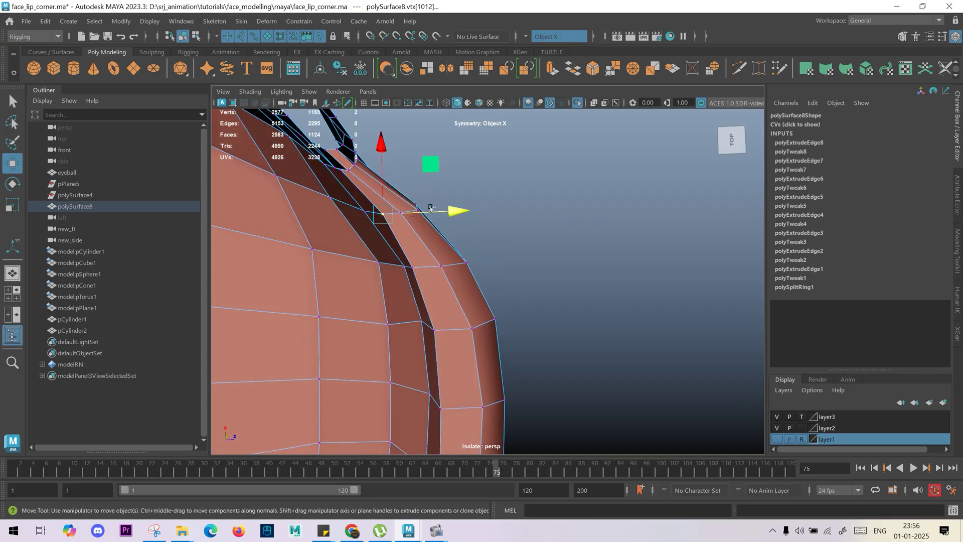
pyautogui.keyDown('alt'); pyautogui.moveTo(464, 263); pyautogui.dragTo(412, 311, button='right'); pyautogui.keyUp('alt')
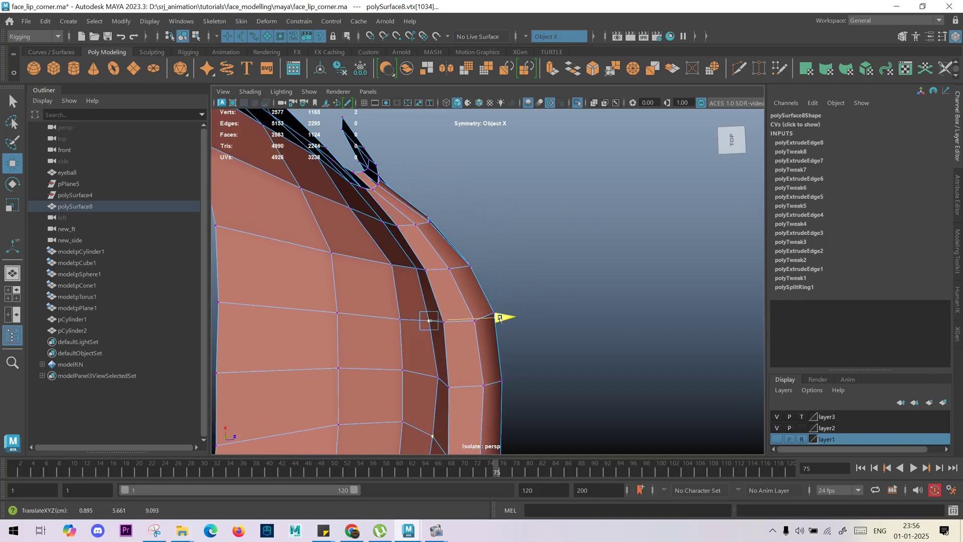
# Step: Raise the inner vertices around the middle of the lower lip to even out their edge loop
pyautogui.keyDown('alt'); pyautogui.moveTo(493, 329); pyautogui.dragTo(462, 276); pyautogui.keyUp('alt')
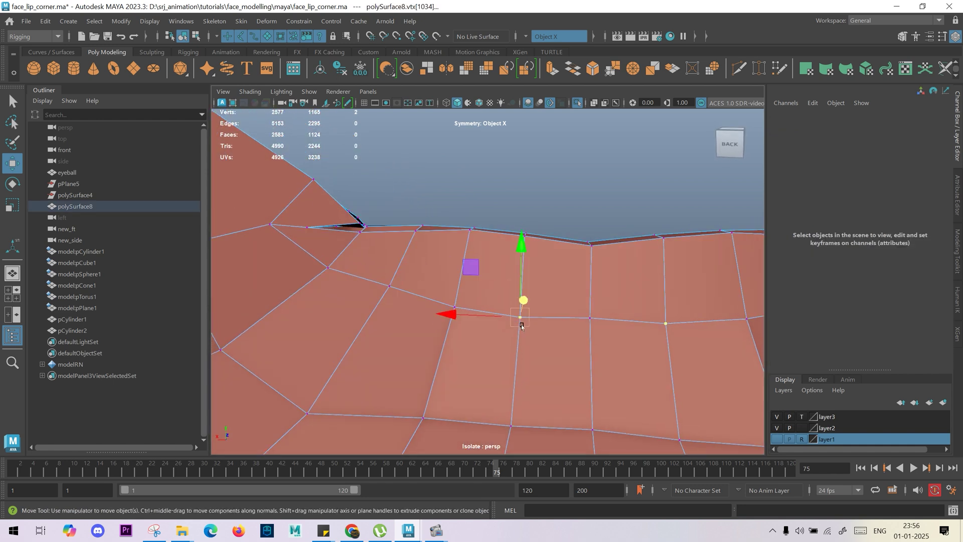
pyautogui.click(499, 318)
pyautogui.press('F9')
pyautogui.click(590, 317)
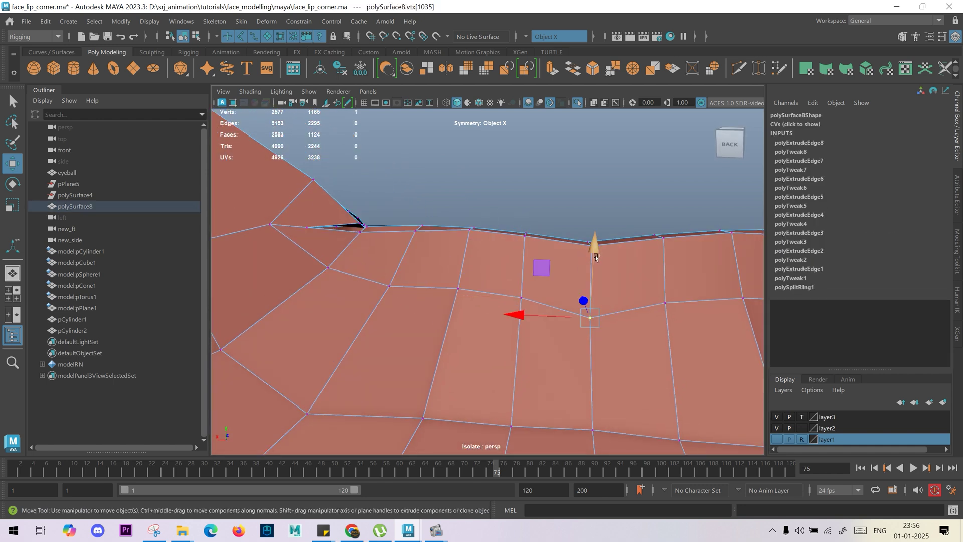
pyautogui.keyDown('alt'); pyautogui.moveTo(454, 256); pyautogui.dragTo(617, 310); pyautogui.keyUp('alt')
# Step: Select edges along the inside of the lower lip, adjust them, and return to vertex editing
pyautogui.press('F10')
pyautogui.click(539, 309)
pyautogui.keyDown('shift'); pyautogui.click(575, 280); pyautogui.keyUp('shift')
pyautogui.keyDown('alt'); pyautogui.moveTo(575, 280); pyautogui.dragTo(578, 320); pyautogui.keyUp('alt')
pyautogui.moveTo(513, 258); pyautogui.dragTo(624, 281)
pyautogui.moveTo(507, 282); pyautogui.dragTo(468, 284, button='right')
pyautogui.click(514, 287)
# Step: Shift the inner lower-lip vertex near the mouth corner toward the front of the lip
pyautogui.keyDown('alt'); pyautogui.moveTo(614, 282); pyautogui.dragTo(576, 307); pyautogui.keyUp('alt')
pyautogui.keyDown('alt'); pyautogui.moveTo(577, 306); pyautogui.dragTo(597, 370, button='right'); pyautogui.keyUp('alt')
pyautogui.keyDown('alt'); pyautogui.moveTo(598, 369); pyautogui.dragTo(602, 352); pyautogui.keyUp('alt')
pyautogui.click(544, 201)
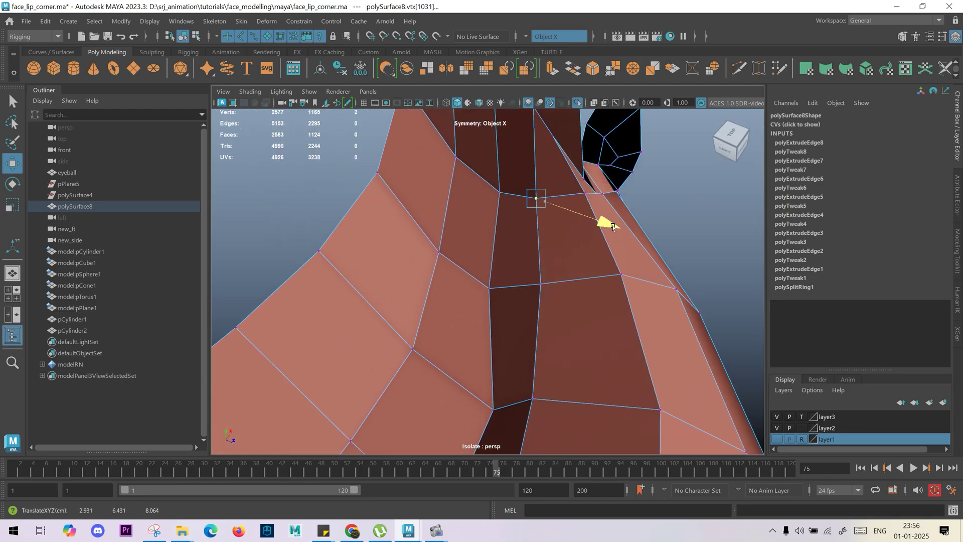
pyautogui.keyDown('alt'); pyautogui.moveTo(614, 227); pyautogui.dragTo(500, 255); pyautogui.keyUp('alt')
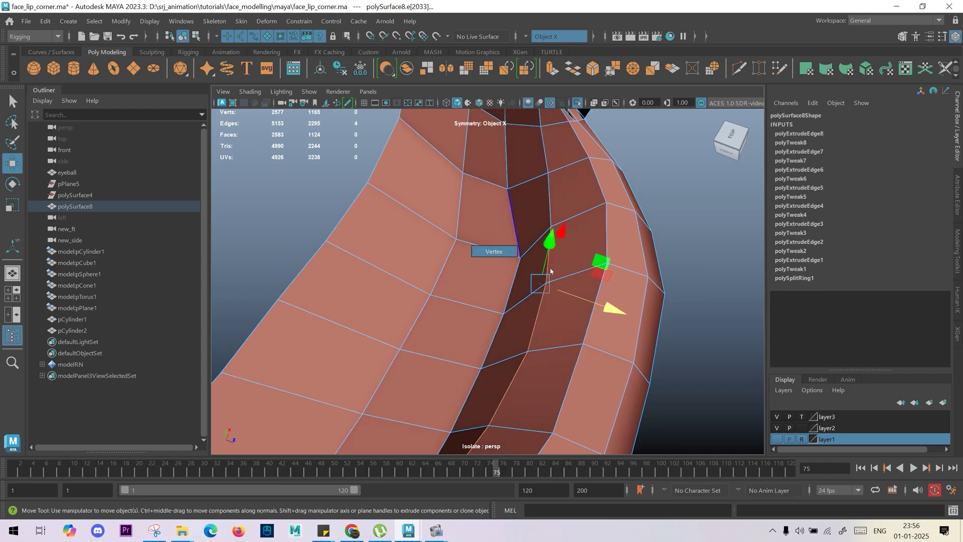
pyautogui.keyDown('alt'); pyautogui.moveTo(538, 354); pyautogui.dragTo(517, 346, button='right'); pyautogui.keyUp('alt')
# Step: Put the isolated lower lip in object mode and examine its shape with smooth preview on
pyautogui.moveTo(532, 331); pyautogui.dragTo(560, 299, button='right')
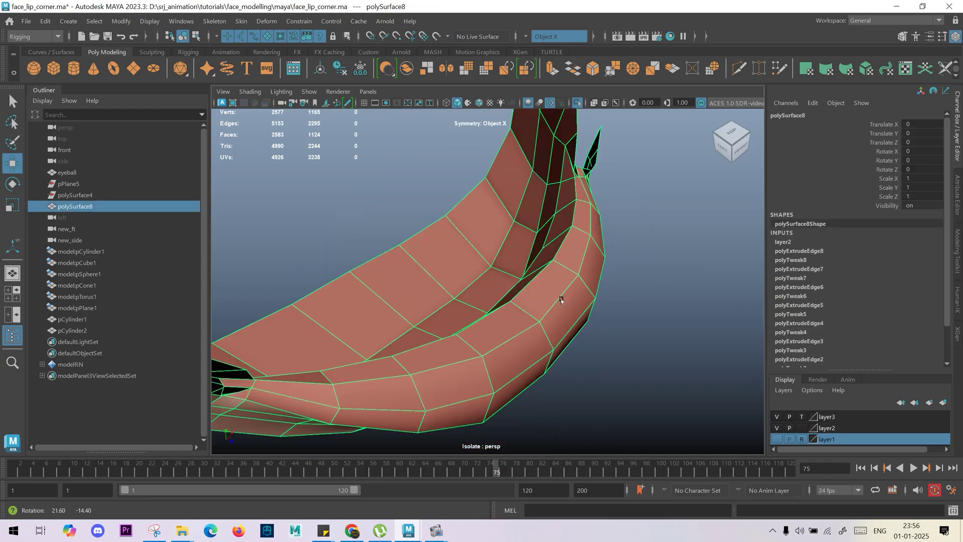
pyautogui.keyDown('alt'); pyautogui.moveTo(561, 299); pyautogui.dragTo(569, 298); pyautogui.keyUp('alt')
pyautogui.press('3')
pyautogui.click(619, 321)
pyautogui.keyDown('alt'); pyautogui.moveTo(472, 337); pyautogui.dragTo(473, 241); pyautogui.keyUp('alt')
# Step: Show the whole head again and select the lower row of faces on the upper lip
pyautogui.click(529, 286)
pyautogui.click(578, 104)
pyautogui.keyDown('alt'); pyautogui.moveTo(588, 206); pyautogui.dragTo(494, 221); pyautogui.keyUp('alt')
pyautogui.keyDown('alt'); pyautogui.moveTo(371, 253); pyautogui.dragTo(406, 266, button='right'); pyautogui.keyUp('alt')
pyautogui.keyDown('alt'); pyautogui.moveTo(406, 266); pyautogui.dragTo(385, 281); pyautogui.keyUp('alt')
pyautogui.press('F11')
pyautogui.click(369, 249)
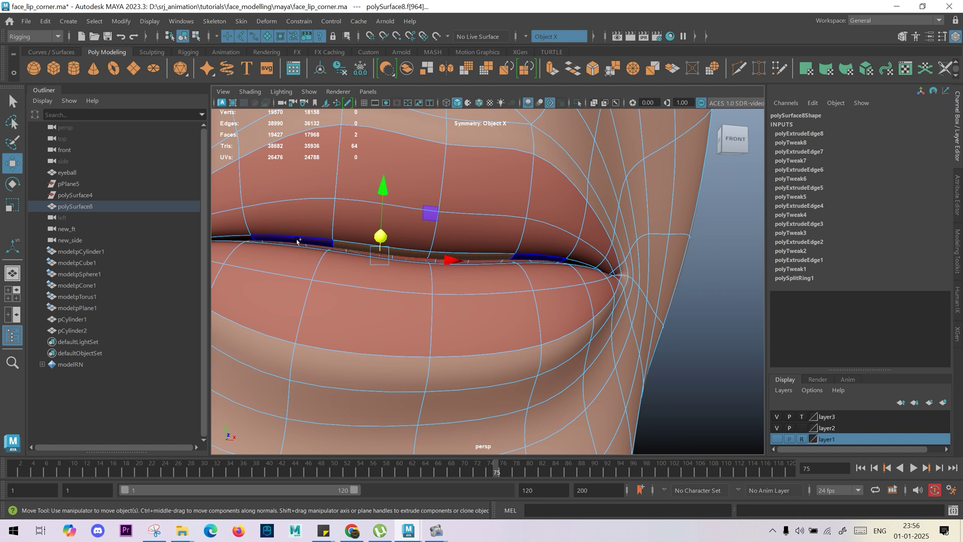
pyautogui.click(418, 220)
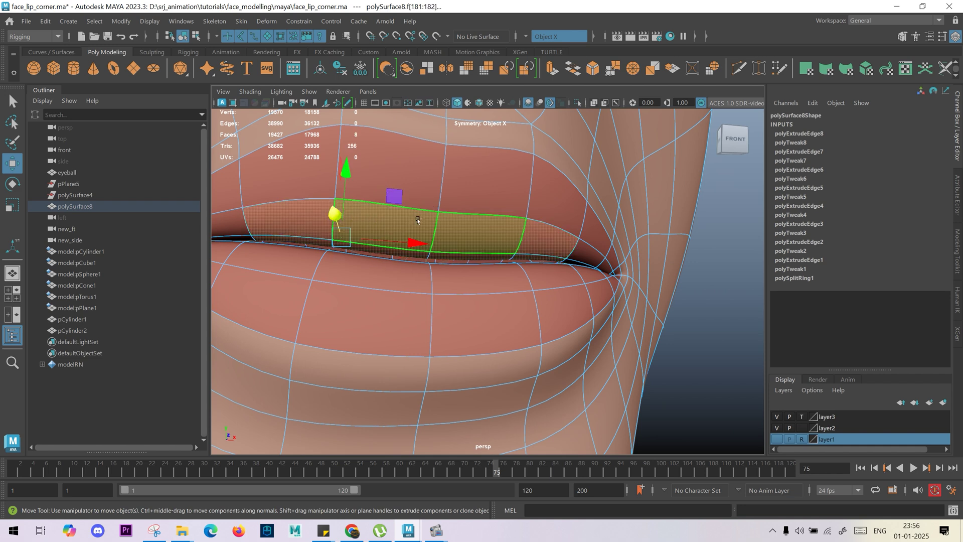
# Step: Grow the upper-lip face selection, undo the excess growth, and isolate the selected faces
pyautogui.hotkey('shift', '.')
pyautogui.keyDown('alt'); pyautogui.moveTo(415, 219); pyautogui.dragTo(461, 281); pyautogui.keyUp('alt')
pyautogui.hotkey('shift', '.')
pyautogui.hotkey('ctrl', 'z')
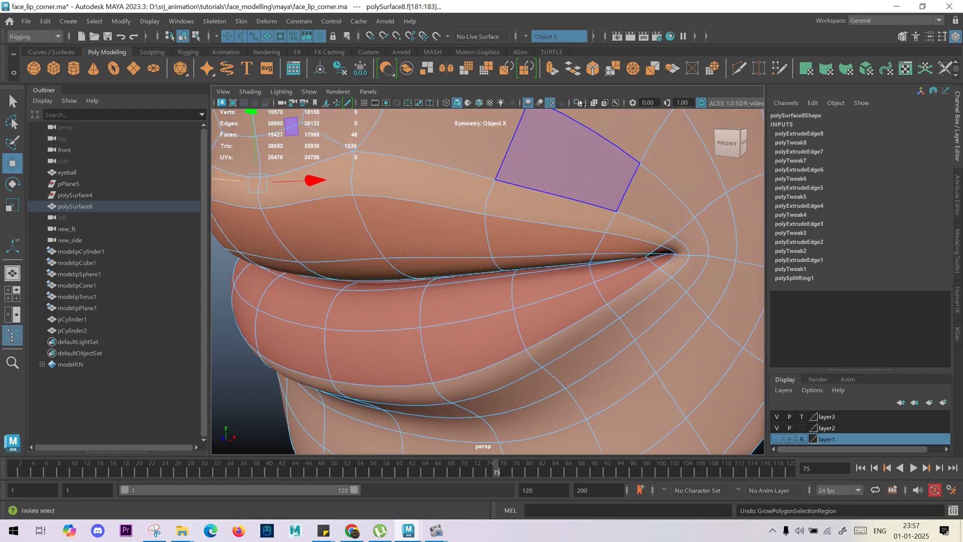
pyautogui.click(579, 102)
# Step: Turn off smooth preview on the isolated upper lip
pyautogui.keyDown('alt'); pyautogui.moveTo(442, 165); pyautogui.dragTo(444, 261); pyautogui.keyUp('alt')
pyautogui.press('1')
pyautogui.keyDown('alt'); pyautogui.moveTo(444, 261); pyautogui.dragTo(484, 334, button='right'); pyautogui.keyUp('alt')
pyautogui.click(455, 200)
pyautogui.keyDown('alt'); pyautogui.moveTo(455, 199); pyautogui.dragTo(389, 288); pyautogui.keyUp('alt')
pyautogui.keyDown('alt'); pyautogui.moveTo(396, 289); pyautogui.dragTo(490, 183); pyautogui.keyUp('alt')
# Step: Adjust the vertices on the inner side of the upper lip toward the mouth corner
pyautogui.keyDown('alt'); pyautogui.moveTo(444, 209); pyautogui.dragTo(417, 371); pyautogui.keyUp('alt')
pyautogui.press('F9')
pyautogui.keyDown('alt'); pyautogui.moveTo(494, 397); pyautogui.dragTo(467, 287, button='middle'); pyautogui.keyUp('alt')
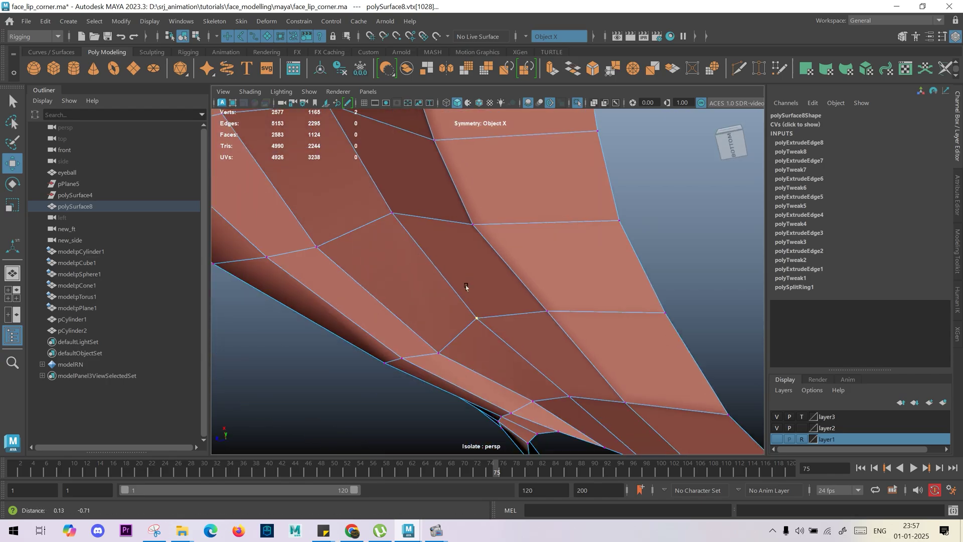
pyautogui.keyDown('alt'); pyautogui.moveTo(466, 287); pyautogui.dragTo(501, 350); pyautogui.keyUp('alt')
pyautogui.keyDown('alt'); pyautogui.moveTo(501, 350); pyautogui.dragTo(452, 264, button='middle'); pyautogui.keyUp('alt')
pyautogui.scroll(4, 451, 264)
pyautogui.click(518, 195)
# Step: Shift the inner vertices around the middle of the upper lip in depth to smooth the edge loop
pyautogui.keyDown('alt'); pyautogui.moveTo(518, 196); pyautogui.dragTo(481, 227); pyautogui.keyUp('alt')
pyautogui.scroll(-3, 482, 226)
pyautogui.keyDown('alt'); pyautogui.moveTo(482, 227); pyautogui.dragTo(637, 255); pyautogui.keyUp('alt')
pyautogui.moveTo(413, 277); pyautogui.dragTo(413, 232)
pyautogui.keyDown('alt'); pyautogui.moveTo(527, 118); pyautogui.dragTo(512, 213, button='middle'); pyautogui.keyUp('alt')
pyautogui.moveTo(512, 212); pyautogui.dragTo(545, 183, button='right')
pyautogui.moveTo(394, 213); pyautogui.dragTo(358, 213, button='right')
pyautogui.click(468, 199)
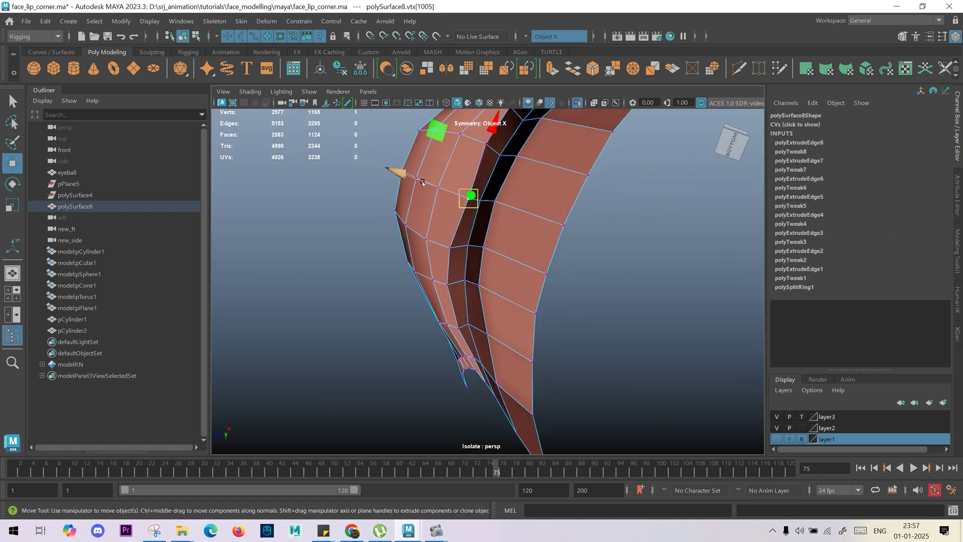
pyautogui.moveTo(407, 177); pyautogui.dragTo(406, 177)
# Step: Put the isolated upper lip in object mode and examine it deselected with smooth preview on
pyautogui.moveTo(507, 241); pyautogui.dragTo(539, 211, button='right')
pyautogui.press('3')
pyautogui.click(587, 301)
pyautogui.scroll(-3, 527, 300)
pyautogui.keyDown('alt'); pyautogui.moveTo(524, 296); pyautogui.dragTo(506, 300); pyautogui.keyUp('alt')
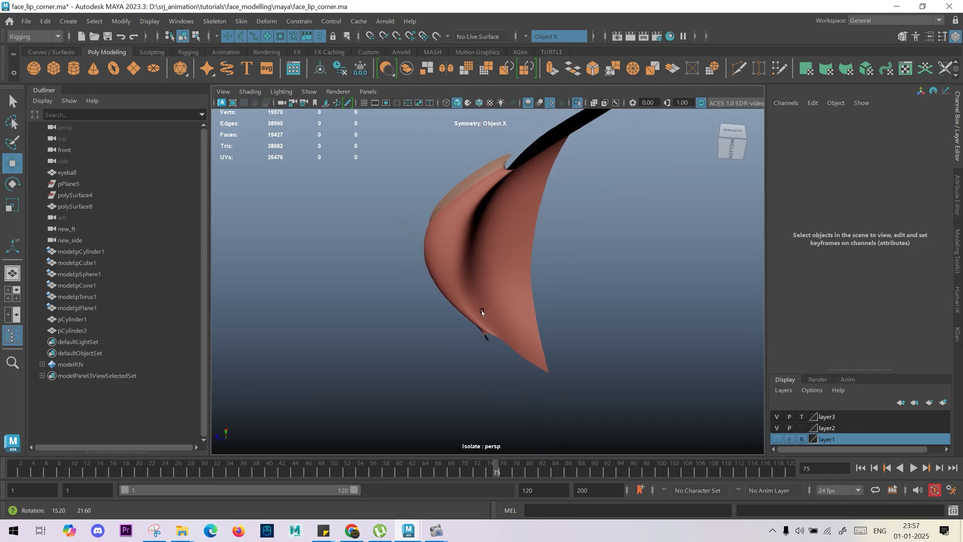
# Step: Select the upper-lip mesh and leave isolation to show the whole head
pyautogui.keyDown('alt'); pyautogui.moveTo(426, 322); pyautogui.dragTo(421, 211); pyautogui.keyUp('alt')
pyautogui.click(421, 211)
pyautogui.hotkey('ctrl', '1')
pyautogui.scroll(-3, 467, 217)
pyautogui.scroll(5, 454, 251)
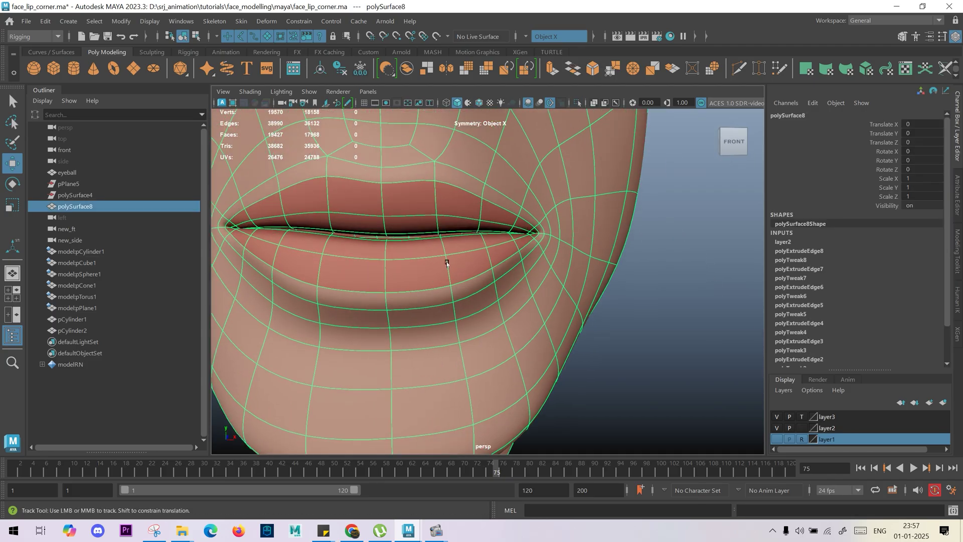
# Step: Select the narrow inner faces along the underside of the upper lip in face mode
pyautogui.keyDown('alt'); pyautogui.moveTo(449, 260); pyautogui.dragTo(485, 256); pyautogui.keyUp('alt')
pyautogui.moveTo(487, 257); pyautogui.dragTo(487, 286, button='right')
pyautogui.click(503, 258)
pyautogui.keyDown('alt'); pyautogui.moveTo(514, 272); pyautogui.dragTo(504, 258); pyautogui.keyUp('alt')
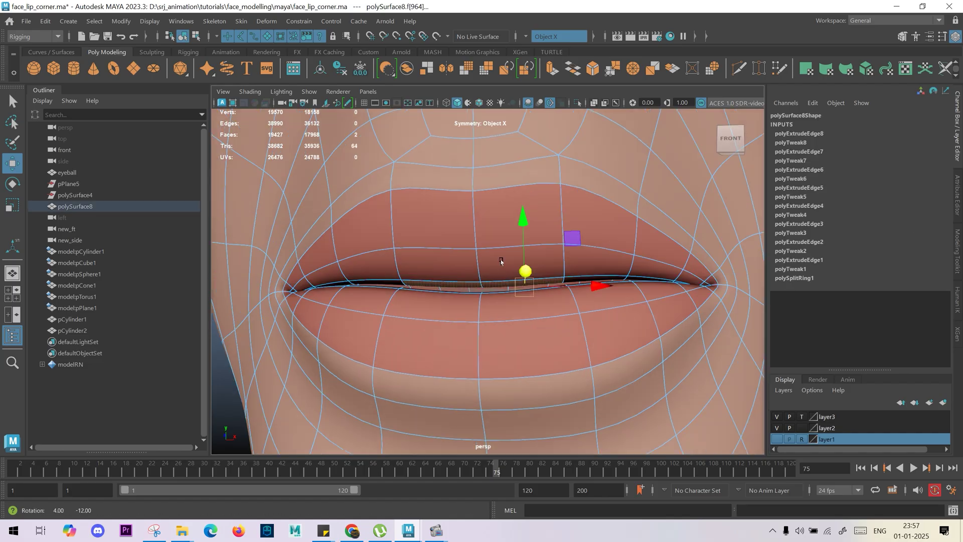
pyautogui.keyDown('alt'); pyautogui.moveTo(503, 258); pyautogui.dragTo(630, 323, button='right'); pyautogui.keyUp('alt')
pyautogui.keyDown('alt'); pyautogui.moveTo(630, 323); pyautogui.dragTo(284, 232, button='middle'); pyautogui.keyUp('alt')
pyautogui.keyDown('alt'); pyautogui.moveTo(284, 232); pyautogui.dragTo(593, 283, button='right'); pyautogui.keyUp('alt')
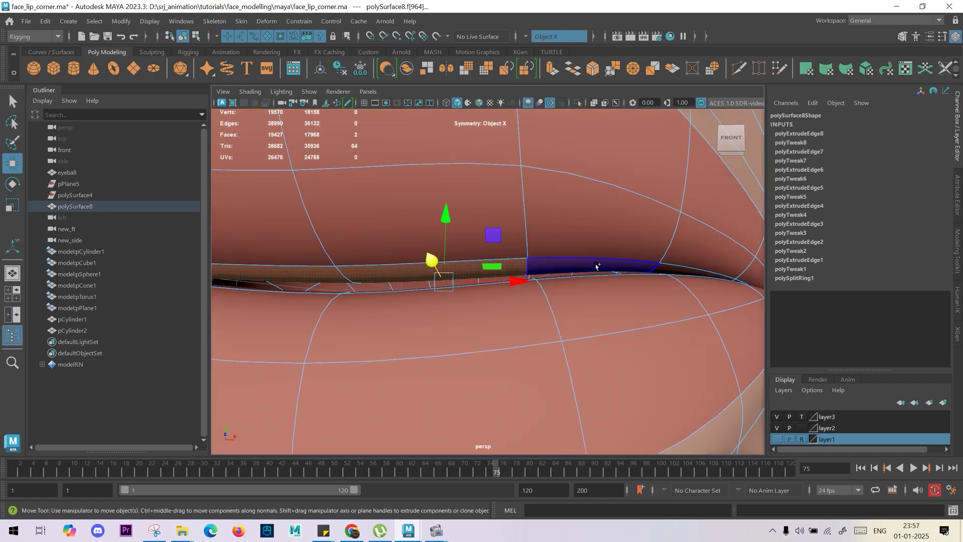
pyautogui.keyDown('shift'); pyautogui.click(673, 268); pyautogui.keyUp('shift')
# Step: Lower the selected inner upper-lip faces toward the lower lip
pyautogui.keyDown('alt'); pyautogui.moveTo(674, 271); pyautogui.dragTo(295, 263, button='right'); pyautogui.keyUp('alt')
pyautogui.keyDown('alt'); pyautogui.moveTo(652, 358); pyautogui.dragTo(525, 364); pyautogui.keyUp('alt')
pyautogui.keyDown('alt'); pyautogui.moveTo(301, 322); pyautogui.dragTo(492, 266, button='right'); pyautogui.keyUp('alt')
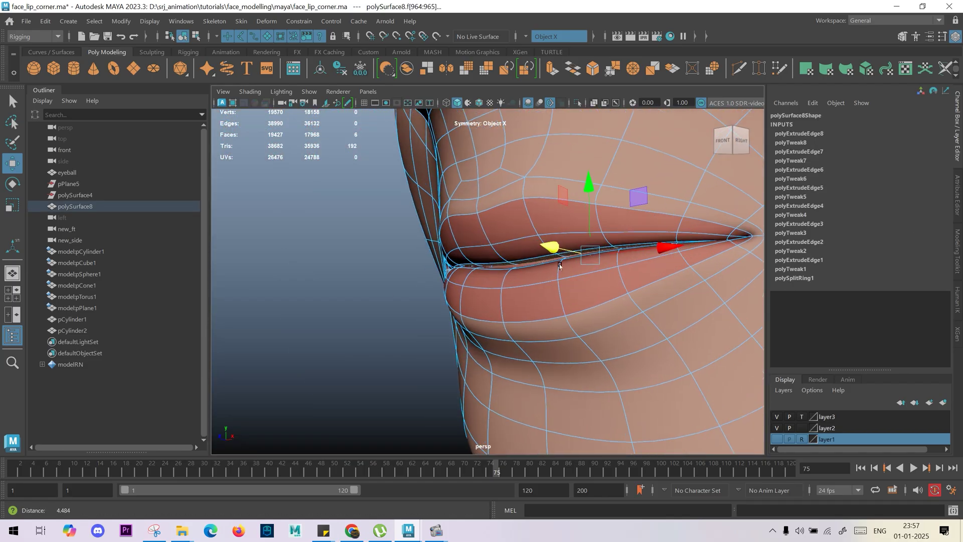
pyautogui.keyDown('alt'); pyautogui.moveTo(491, 266); pyautogui.dragTo(431, 274, button='middle'); pyautogui.keyUp('alt')
pyautogui.scroll(5, 430, 274)
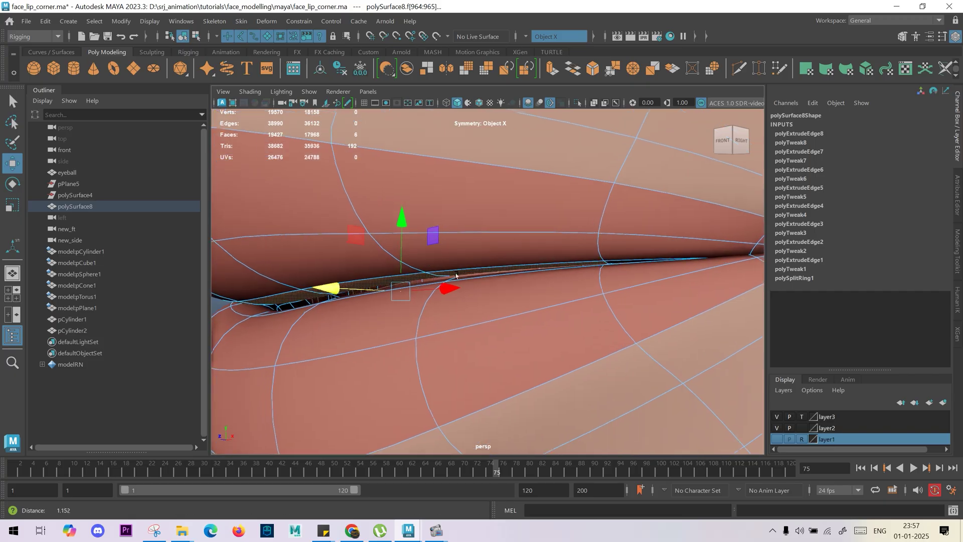
pyautogui.moveTo(399, 219); pyautogui.dragTo(419, 265)
# Step: Select the inner lip faces between the lips and adjust their height
pyautogui.keyDown('alt'); pyautogui.moveTo(419, 264); pyautogui.dragTo(336, 258, button='right'); pyautogui.keyUp('alt')
pyautogui.keyDown('alt'); pyautogui.moveTo(336, 258); pyautogui.dragTo(439, 254, button='middle'); pyautogui.keyUp('alt')
pyautogui.keyDown('alt'); pyautogui.moveTo(439, 253); pyautogui.dragTo(439, 286); pyautogui.keyUp('alt')
pyautogui.keyDown('alt'); pyautogui.moveTo(317, 302); pyautogui.dragTo(331, 304); pyautogui.keyUp('alt')
pyautogui.click(342, 303)
pyautogui.keyDown('alt'); pyautogui.moveTo(347, 311); pyautogui.dragTo(443, 298, button='middle'); pyautogui.keyUp('alt')
pyautogui.keyDown('alt'); pyautogui.moveTo(443, 298); pyautogui.dragTo(610, 375, button='right'); pyautogui.keyUp('alt')
pyautogui.keyDown('shift'); pyautogui.click(443, 285); pyautogui.keyUp('shift')
pyautogui.keyDown('alt'); pyautogui.moveTo(443, 285); pyautogui.dragTo(383, 286, button='right'); pyautogui.keyUp('alt')
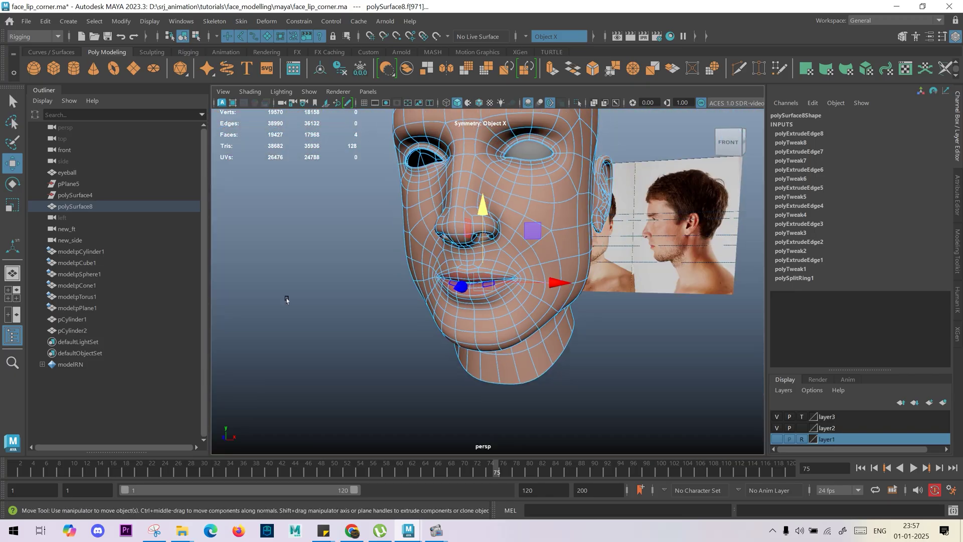
# Step: Examine the mouth opening up close, put the head back in object mode, and deselect it
pyautogui.keyDown('alt'); pyautogui.moveTo(383, 286); pyautogui.dragTo(286, 285); pyautogui.keyUp('alt')
pyautogui.keyDown('alt'); pyautogui.moveTo(446, 306); pyautogui.dragTo(649, 399, button='right'); pyautogui.keyUp('alt')
pyautogui.keyDown('alt'); pyautogui.moveTo(431, 232); pyautogui.dragTo(547, 281, button='right'); pyautogui.keyUp('alt')
pyautogui.keyDown('alt'); pyautogui.moveTo(455, 259); pyautogui.dragTo(458, 232); pyautogui.keyUp('alt')
pyautogui.keyDown('alt'); pyautogui.moveTo(445, 269); pyautogui.dragTo(321, 274, button='right'); pyautogui.keyUp('alt')
pyautogui.keyDown('alt'); pyautogui.moveTo(321, 274); pyautogui.dragTo(400, 286); pyautogui.keyUp('alt')
pyautogui.moveTo(400, 286); pyautogui.dragTo(435, 261, button='right')
pyautogui.keyDown('alt'); pyautogui.moveTo(435, 261); pyautogui.dragTo(81, 270, button='right'); pyautogui.keyUp('alt')
pyautogui.click(641, 323)
# Step: Examine the finished head from several angles in shaded and wireframe display
pyautogui.keyDown('alt'); pyautogui.moveTo(507, 294); pyautogui.dragTo(493, 315); pyautogui.keyUp('alt')
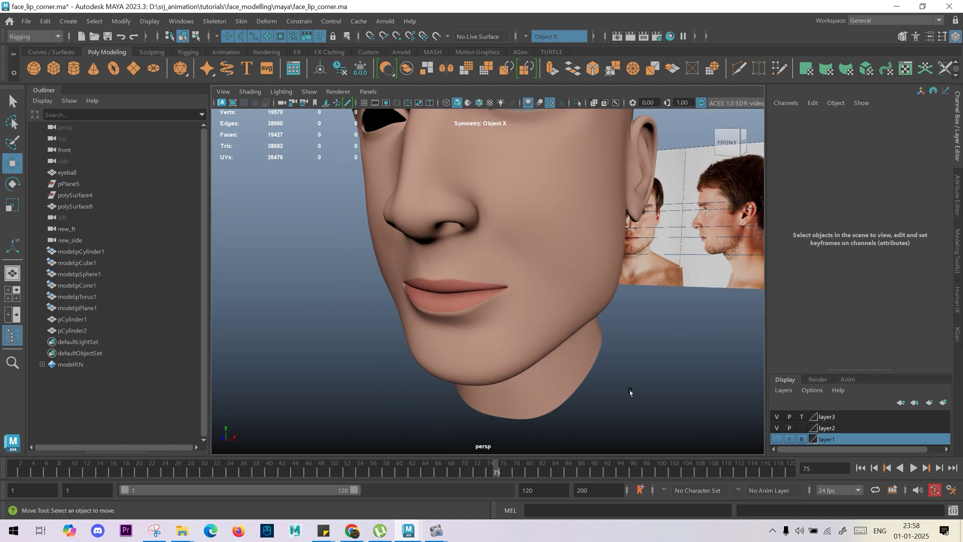
pyautogui.keyDown('alt'); pyautogui.moveTo(523, 343); pyautogui.dragTo(517, 323); pyautogui.keyUp('alt')
pyautogui.keyDown('alt'); pyautogui.moveTo(517, 324); pyautogui.dragTo(516, 353, button='middle'); pyautogui.keyUp('alt')
pyautogui.keyDown('alt'); pyautogui.moveTo(530, 390); pyautogui.dragTo(510, 363); pyautogui.keyUp('alt')
pyautogui.press('4')
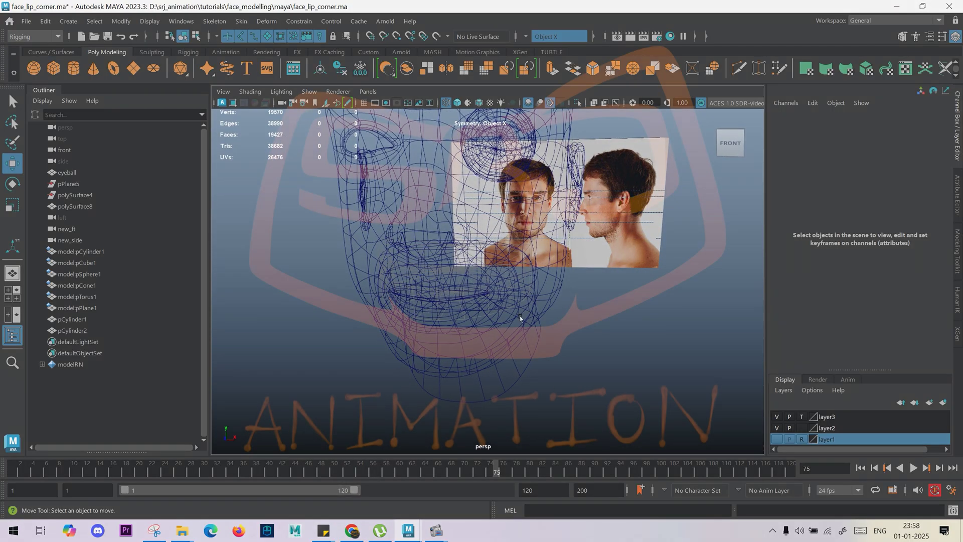
pyautogui.keyDown('alt'); pyautogui.moveTo(521, 318); pyautogui.dragTo(474, 322); pyautogui.keyUp('alt')
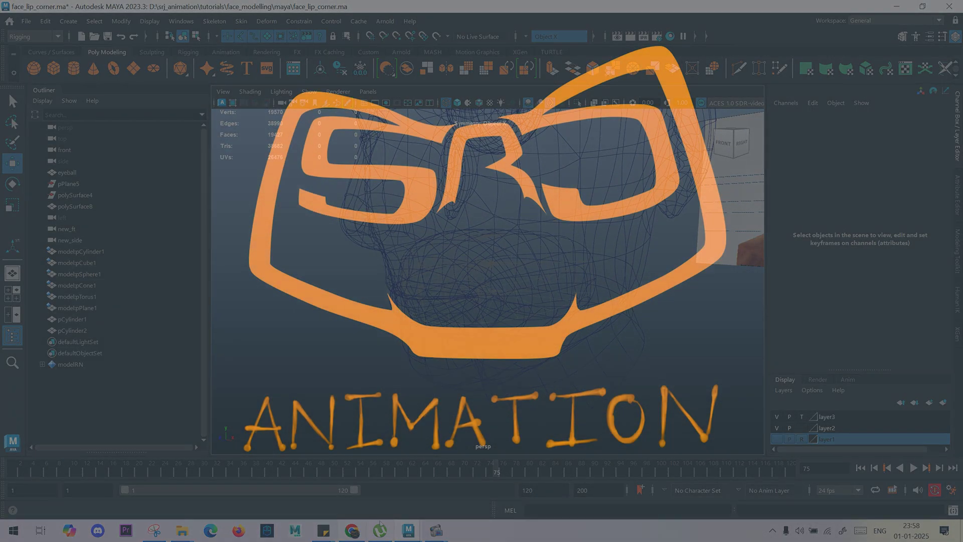